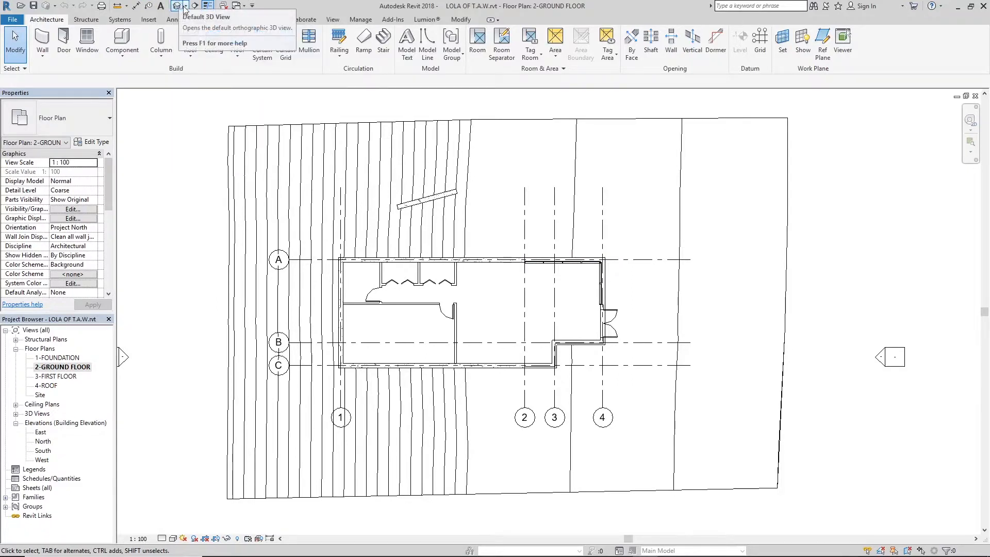
Create a perspective camera view with a 1750 mm eye offset, placed northeast of the house and aimed southwest across it
{"action": "left_click", "coordinate": [186, 5]}
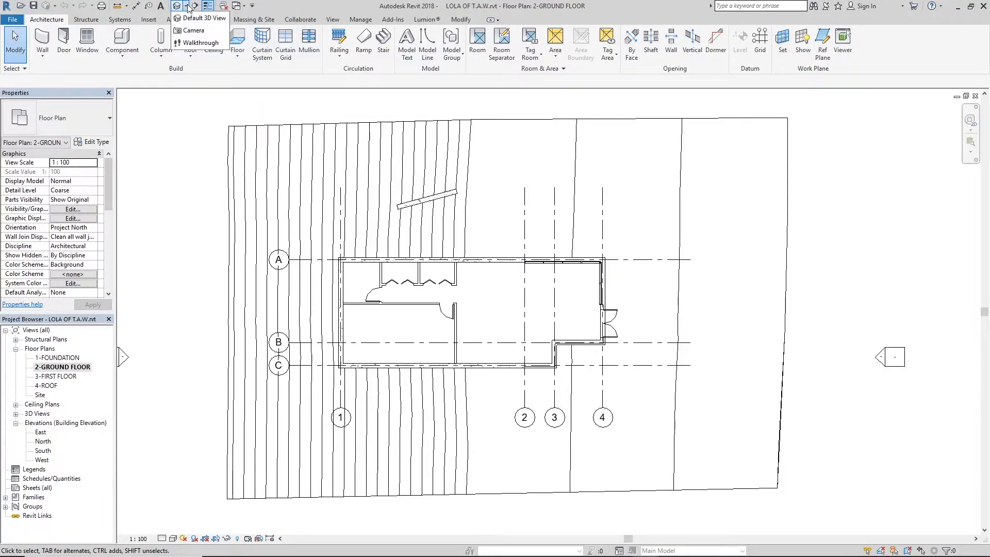
{"action": "left_click", "coordinate": [194, 31]}
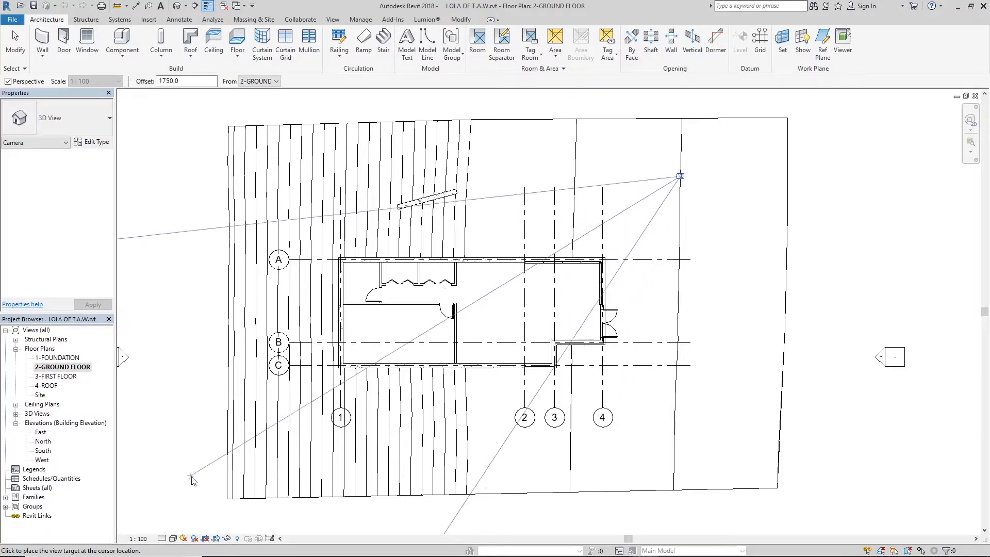
{"action": "left_click", "coordinate": [316, 473]}
Enlarge the camera view's crop region on all four sides to frame the whole roof, base and side wall
{"action": "scroll", "coordinate": [428, 403], "scroll_direction": "down", "scroll_amount": 5}
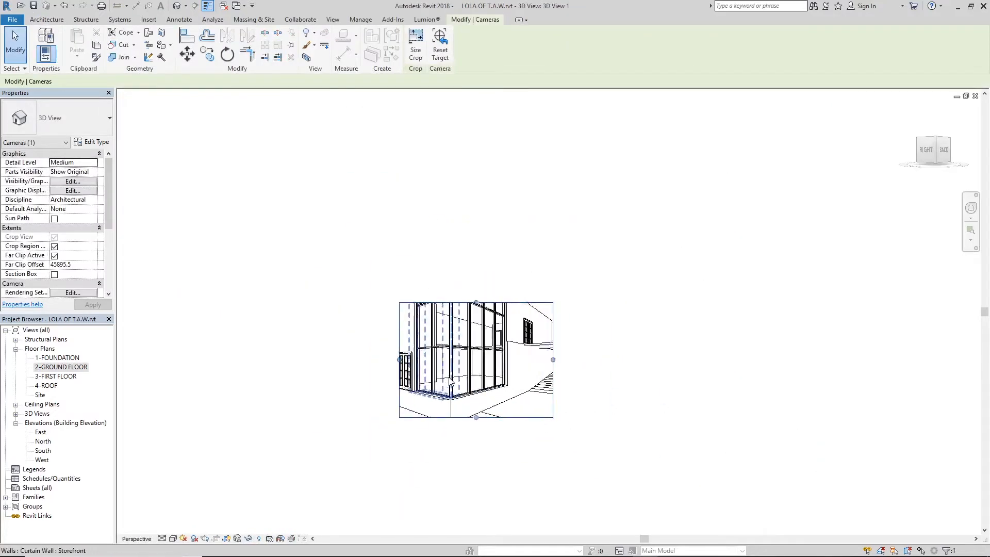
{"action": "scroll", "coordinate": [466, 364], "scroll_direction": "up", "scroll_amount": 3}
{"action": "left_click_drag", "start_coordinate": [502, 239], "coordinate": [501, 93]}
{"action": "left_click_drag", "start_coordinate": [347, 281], "coordinate": [224, 281]}
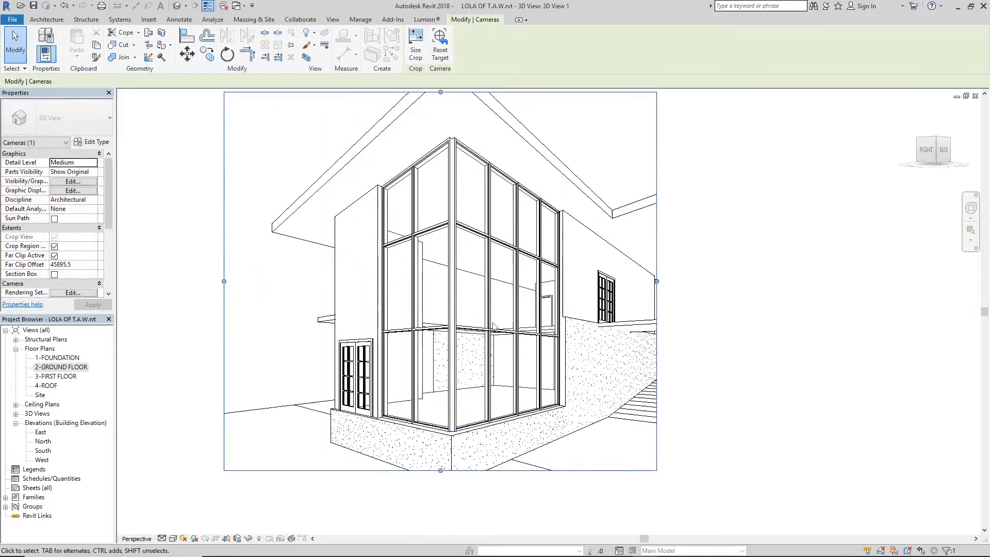
{"action": "left_click_drag", "start_coordinate": [656, 281], "coordinate": [791, 301]}
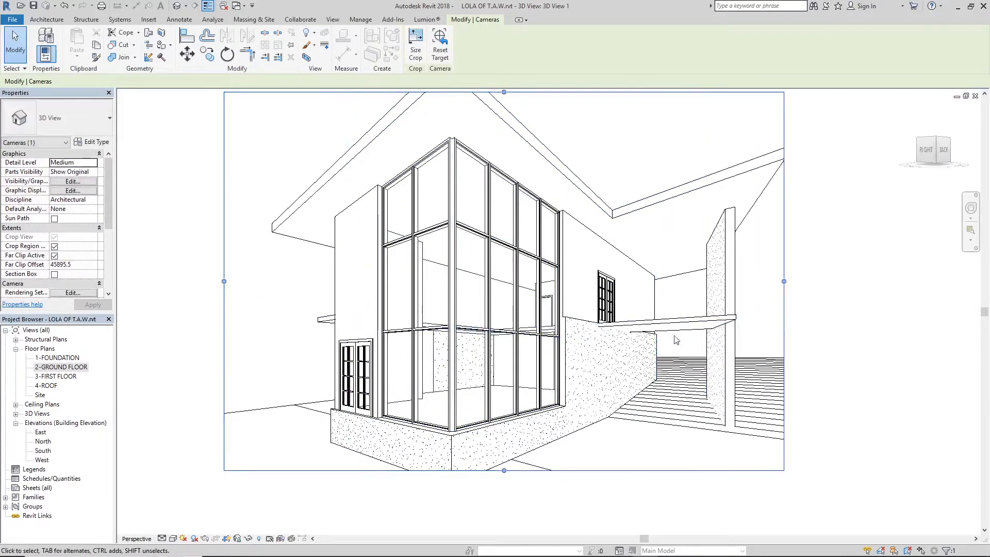
{"action": "scroll", "coordinate": [691, 304], "scroll_direction": "down", "scroll_amount": 3}
{"action": "left_click_drag", "start_coordinate": [586, 406], "coordinate": [586, 453]}
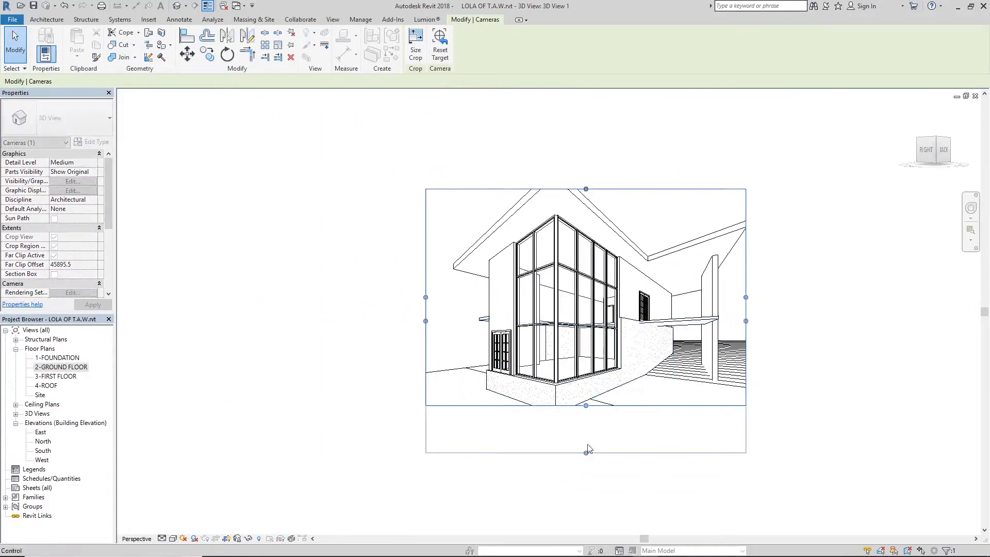
{"action": "left_click_drag", "start_coordinate": [588, 189], "coordinate": [586, 156]}
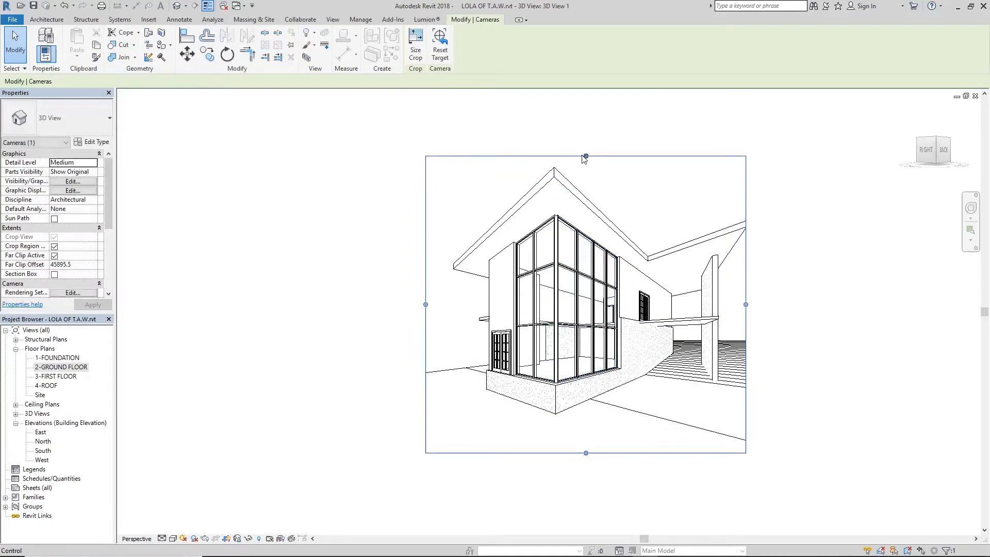
{"action": "left_click_drag", "start_coordinate": [746, 304], "coordinate": [789, 305]}
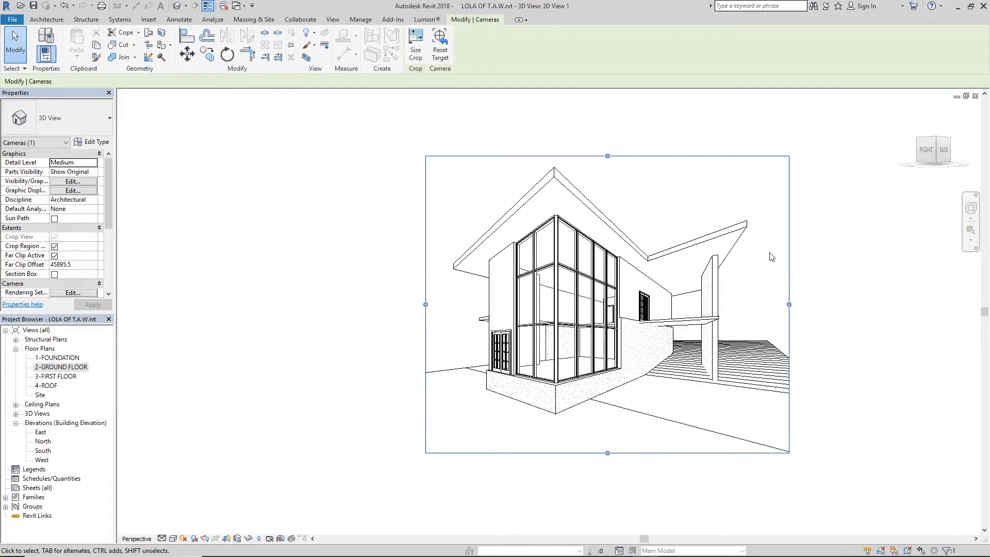
Find the camera's referring views and open Floor Plan: 2-GROUND FLOOR with the camera selected
{"action": "right_click", "coordinate": [706, 158]}
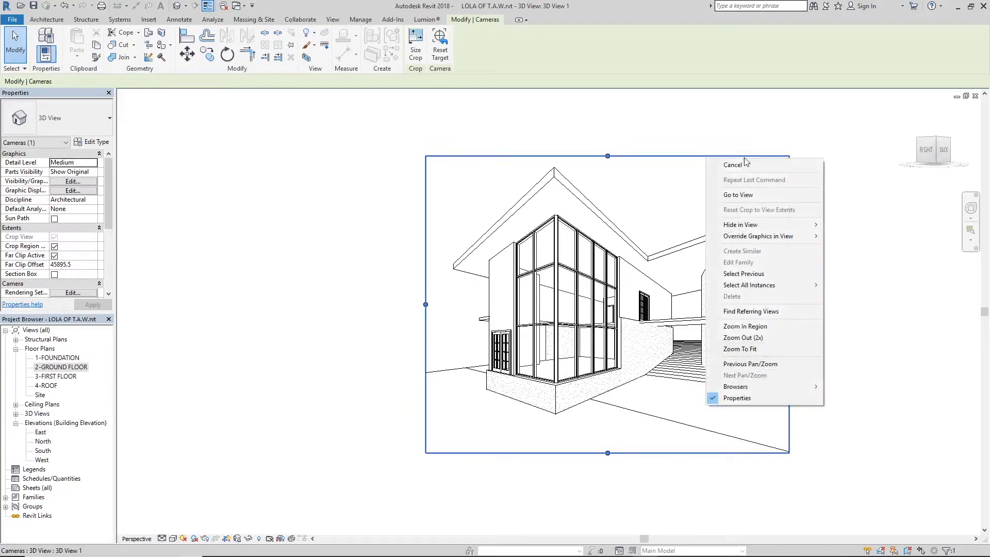
{"action": "left_click", "coordinate": [792, 311]}
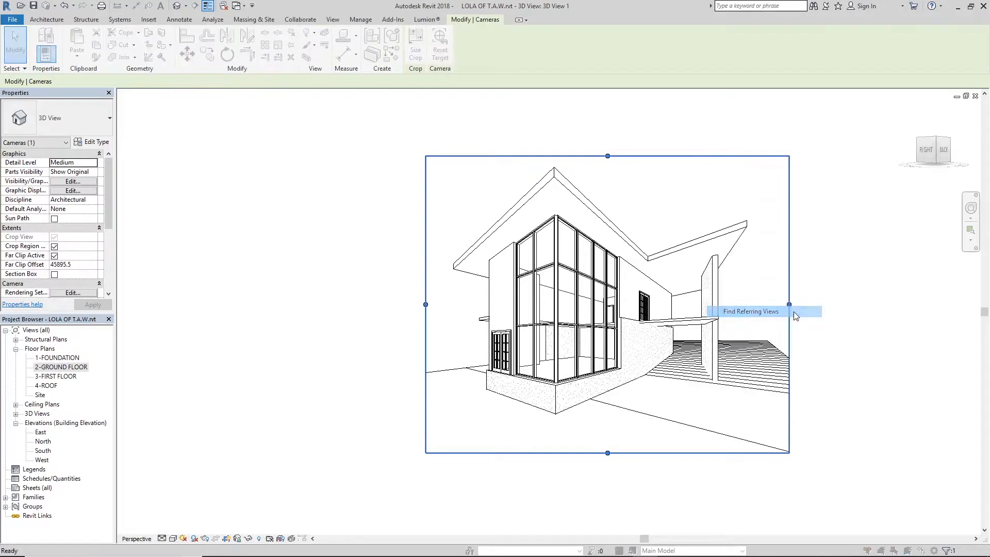
{"action": "left_click", "coordinate": [479, 288]}
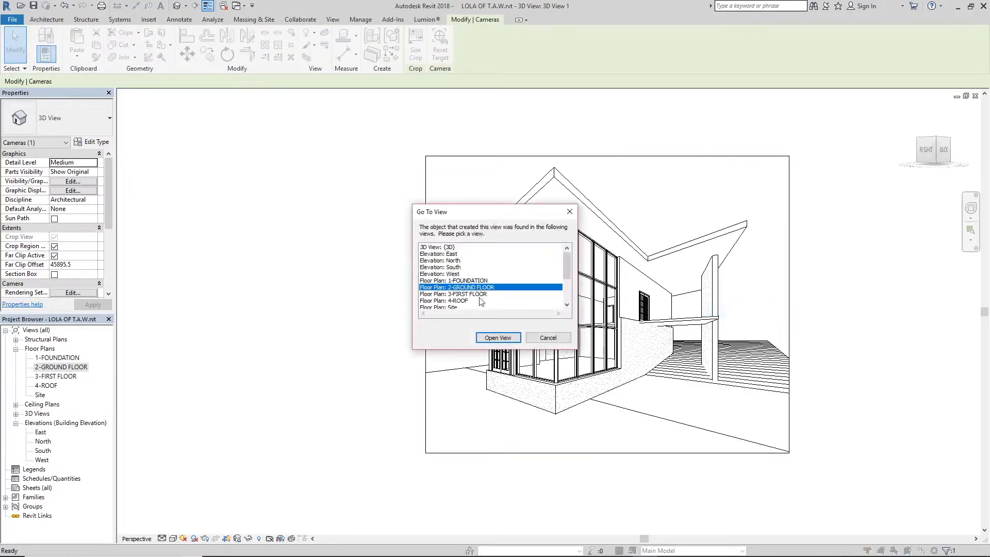
{"action": "left_click", "coordinate": [520, 337]}
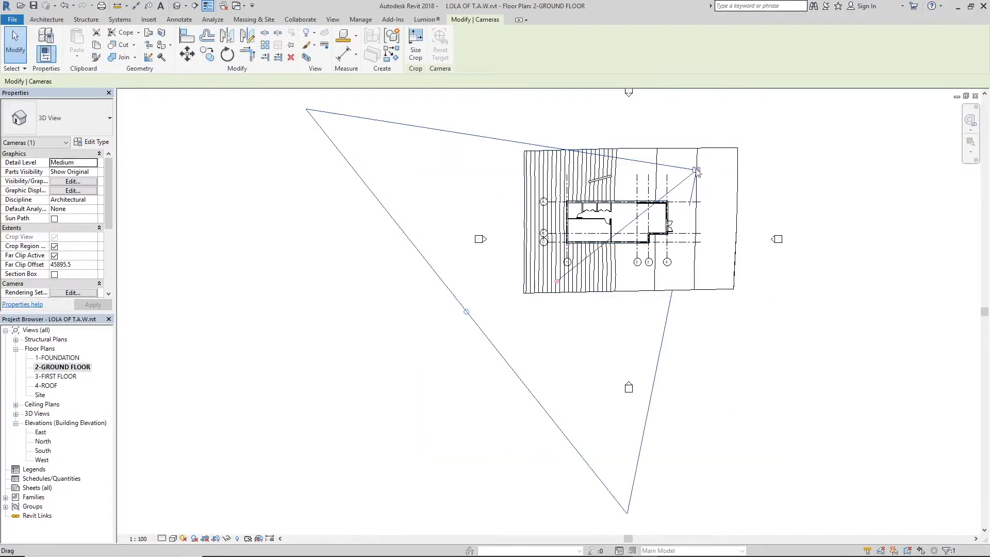
Move the camera to the site's northeast corner with its target near grid 1, and go to the camera's view
{"action": "left_click_drag", "start_coordinate": [685, 176], "coordinate": [723, 152]}
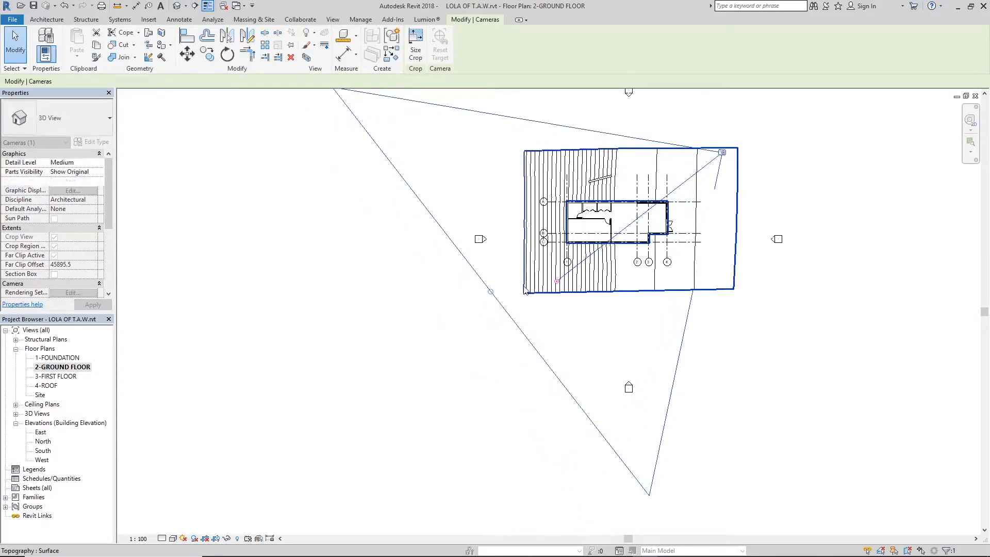
{"action": "left_click_drag", "start_coordinate": [558, 283], "coordinate": [539, 264]}
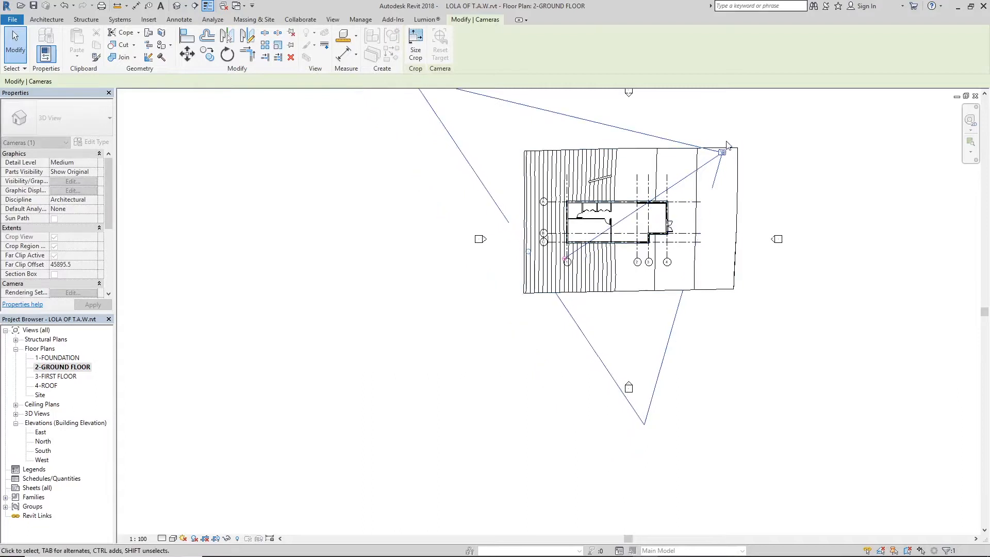
{"action": "right_click", "coordinate": [722, 155]}
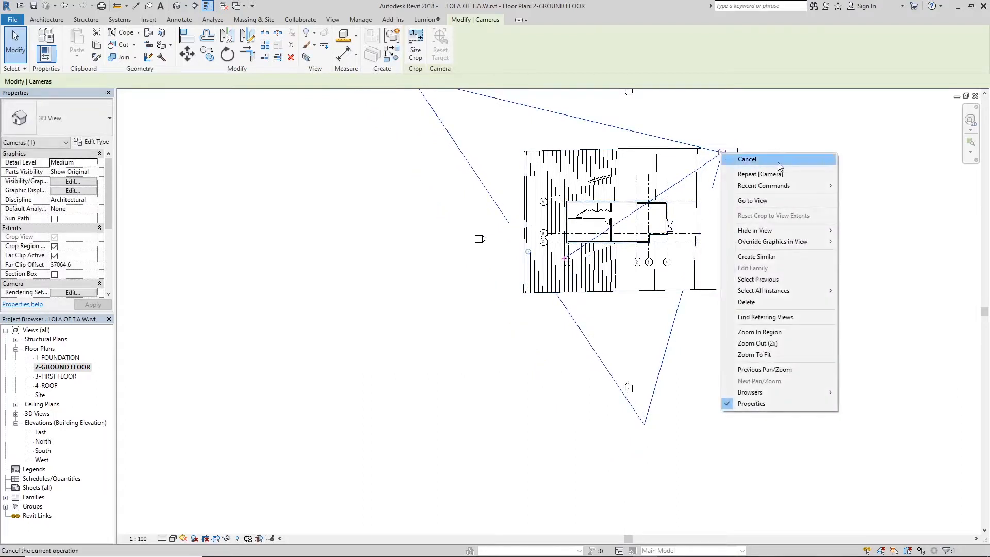
{"action": "left_click", "coordinate": [775, 202]}
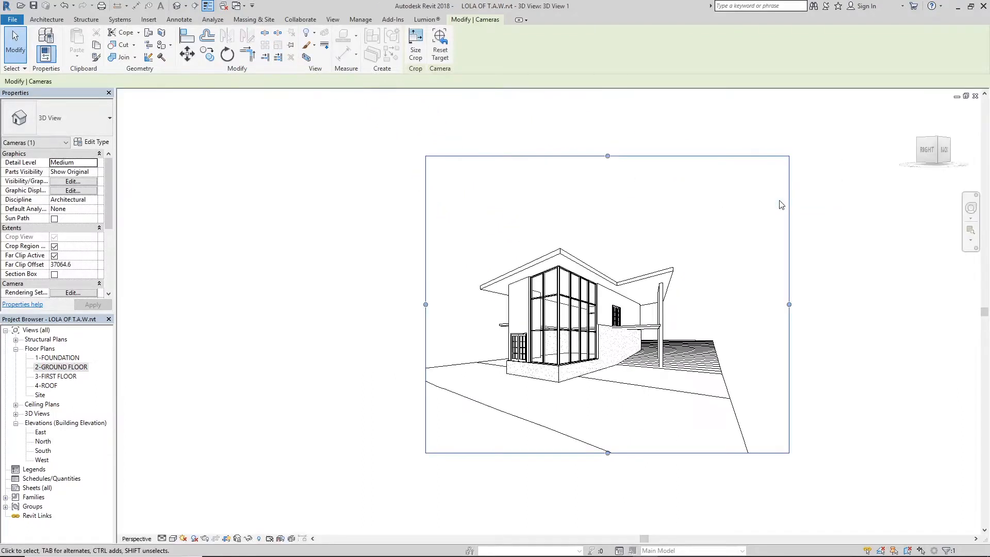
Tighten the east, bottom and top edges of the camera view's crop region around the house and deselect it
{"action": "scroll", "coordinate": [711, 236], "scroll_direction": "up", "scroll_amount": 1}
{"action": "left_click_drag", "start_coordinate": [858, 236], "coordinate": [736, 259]}
{"action": "scroll", "coordinate": [736, 260], "scroll_direction": "down", "scroll_amount": 1}
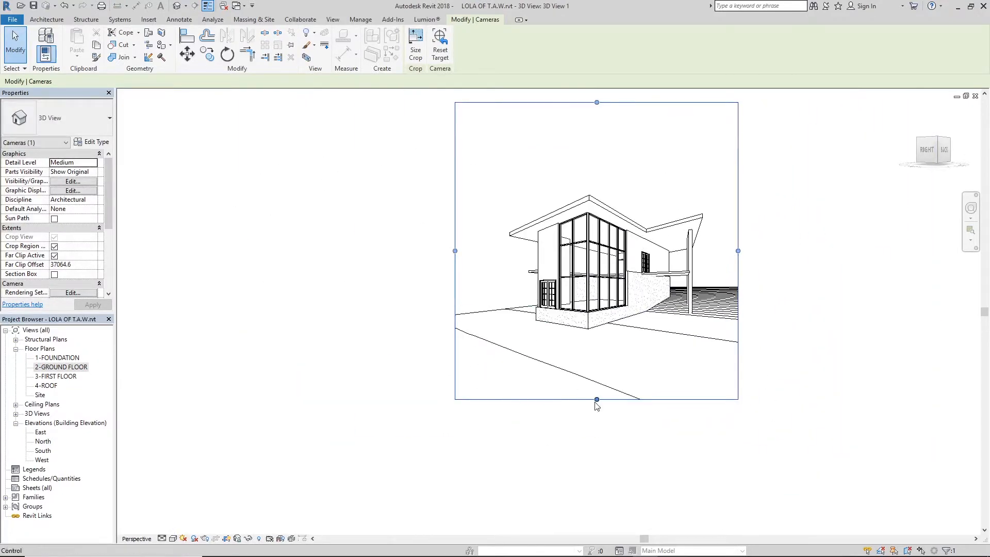
{"action": "left_click", "coordinate": [595, 341]}
{"action": "left_click_drag", "start_coordinate": [594, 341], "coordinate": [595, 340]}
{"action": "scroll", "coordinate": [639, 316], "scroll_direction": "up", "scroll_amount": 4}
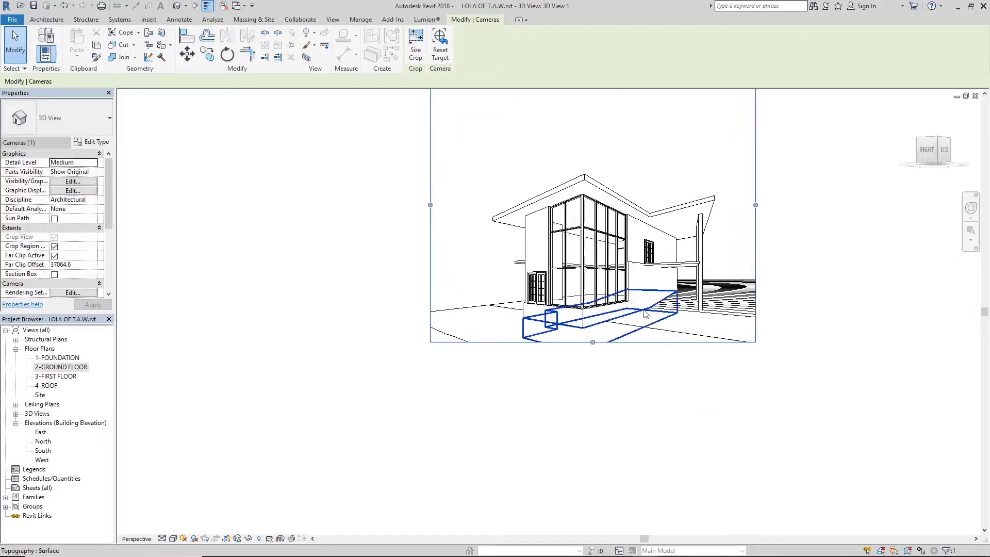
{"action": "scroll", "coordinate": [634, 405], "scroll_direction": "down", "scroll_amount": 3}
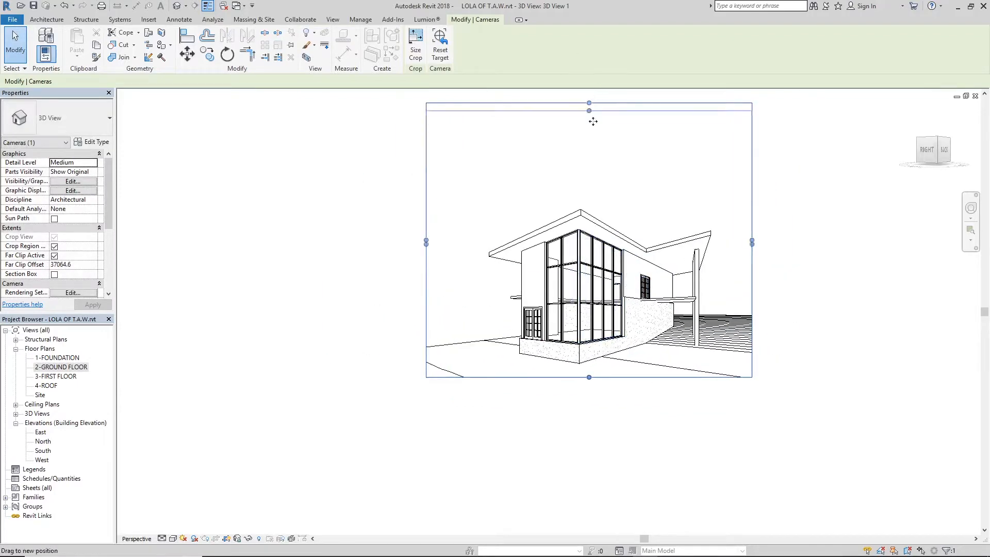
{"action": "left_click_drag", "start_coordinate": [589, 103], "coordinate": [589, 174]}
{"action": "left_click", "coordinate": [856, 228]}
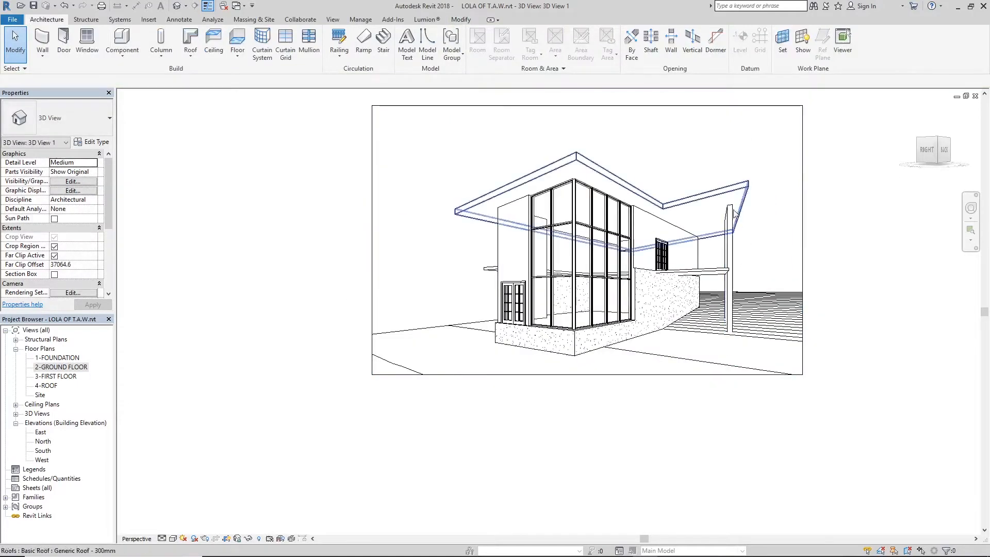
{"action": "scroll", "coordinate": [727, 190], "scroll_direction": "up", "scroll_amount": 3}
{"action": "scroll", "coordinate": [644, 188], "scroll_direction": "down", "scroll_amount": 2}
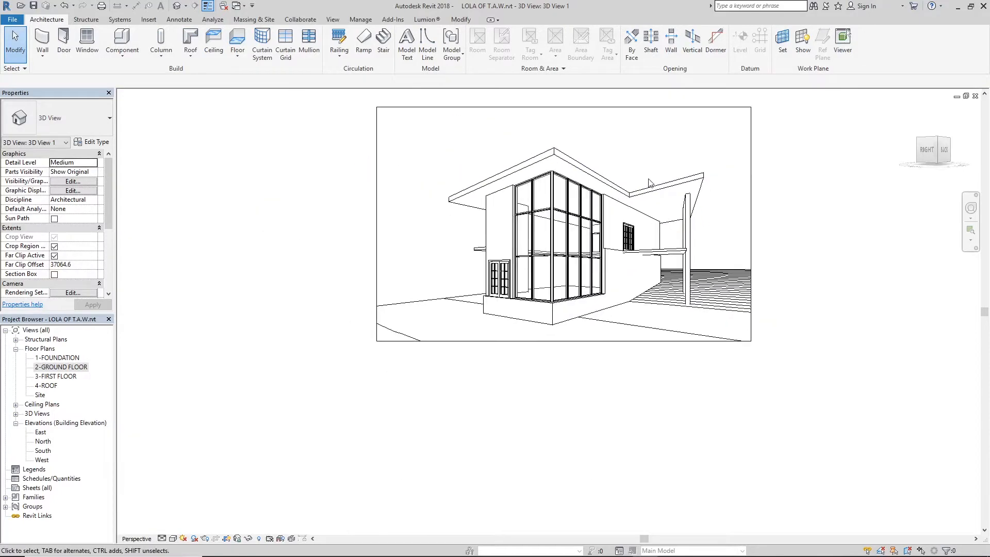
{"action": "scroll", "coordinate": [648, 184], "scroll_direction": "up", "scroll_amount": 1}
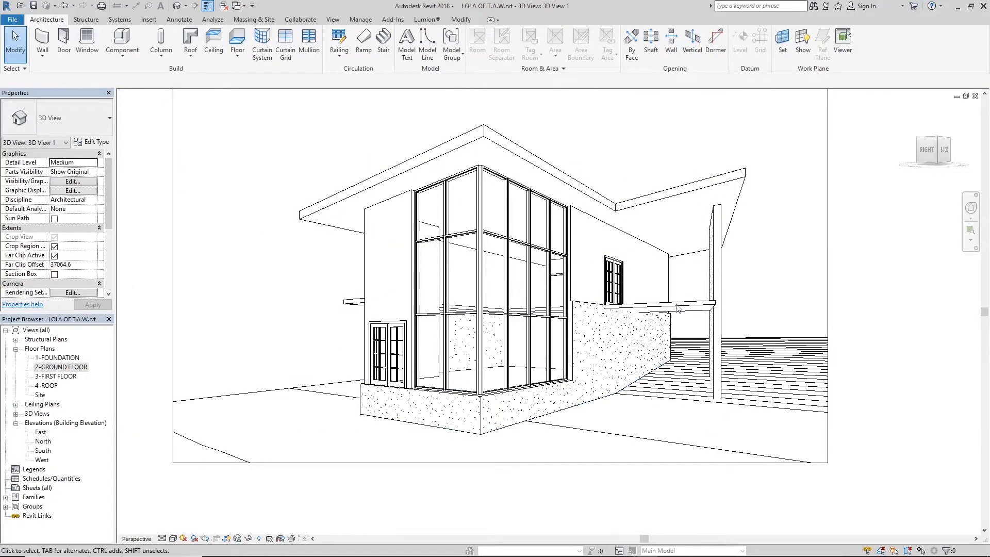
On the 3-FIRST FLOOR plan, start a 150mm- reg floor and pick boundary lines along the slanted wall, balcony edge, north wall and west wall
{"action": "double_click", "coordinate": [57, 376]}
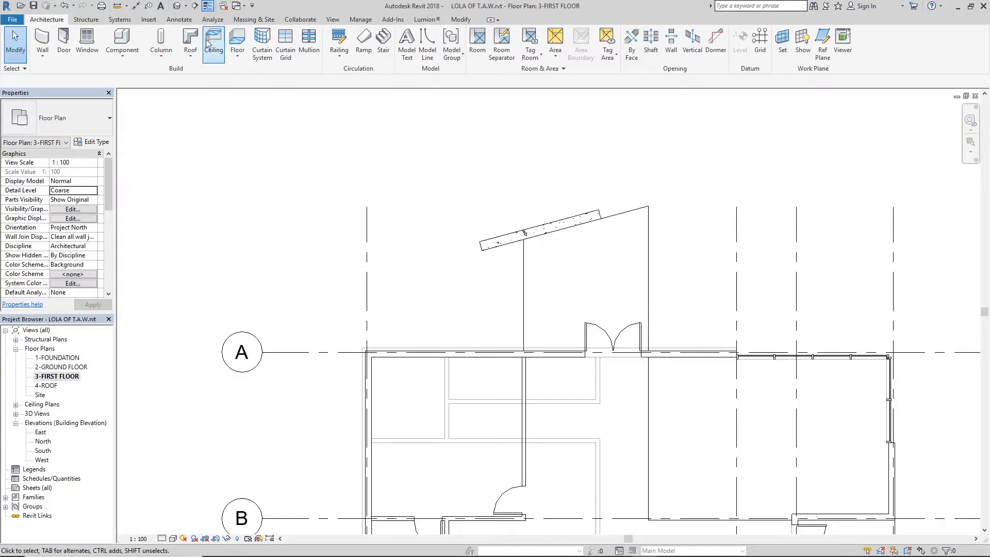
{"action": "left_click", "coordinate": [237, 39]}
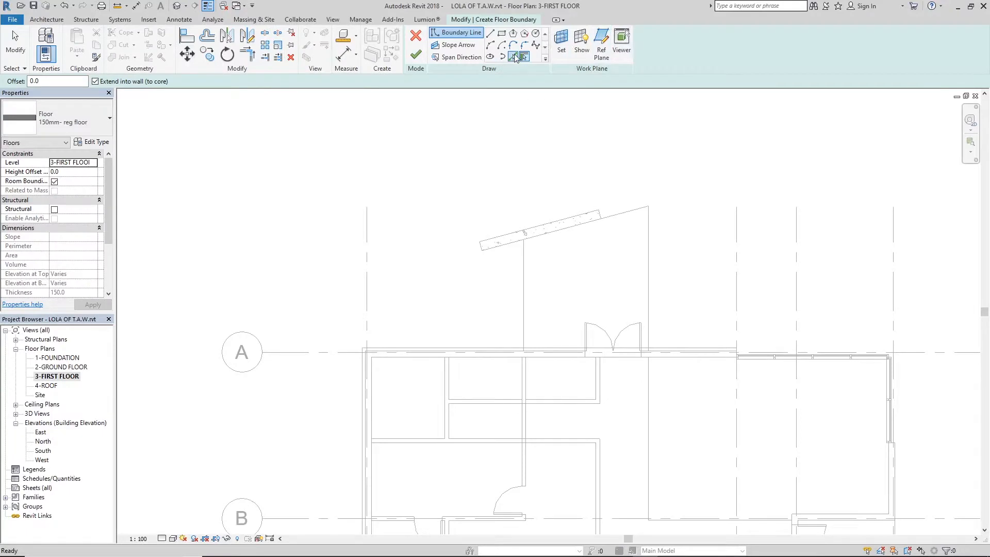
{"action": "left_click", "coordinate": [516, 56]}
{"action": "left_click", "coordinate": [508, 244]}
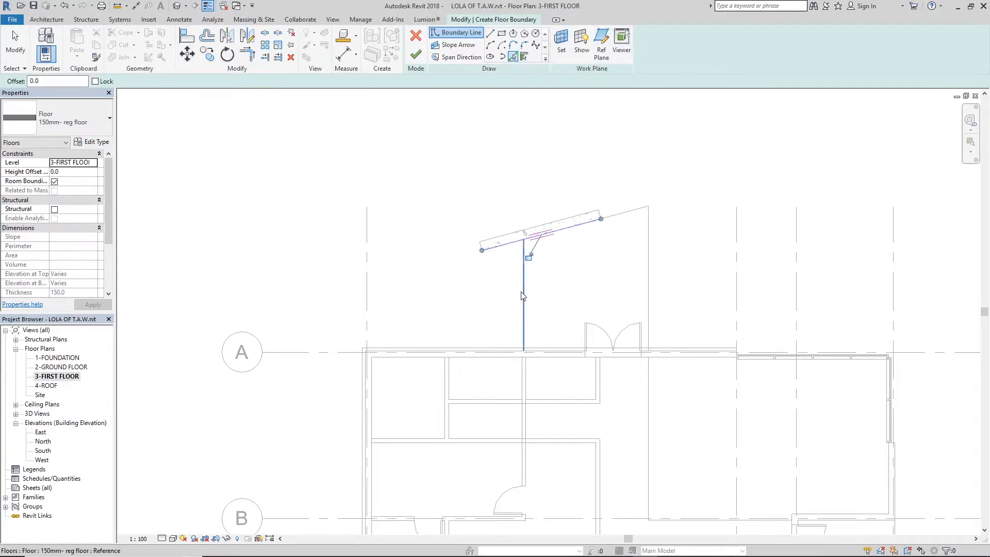
{"action": "left_click", "coordinate": [448, 349]}
{"action": "left_click", "coordinate": [361, 378]}
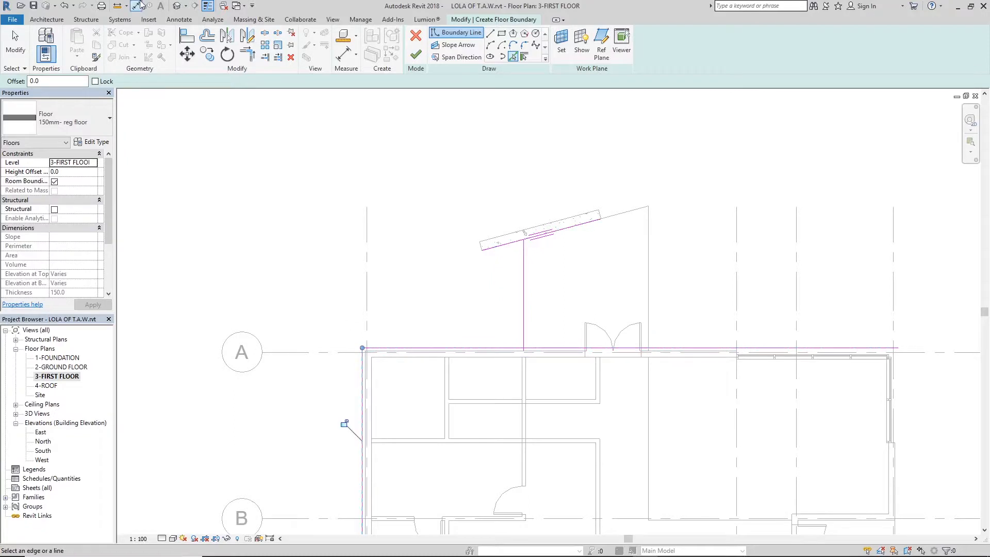
Trim and extend the picked boundary lines to corners, forming a closed four-sided loop north of the house's wall
{"action": "key", "text": "t"}
{"action": "key", "text": "r"}
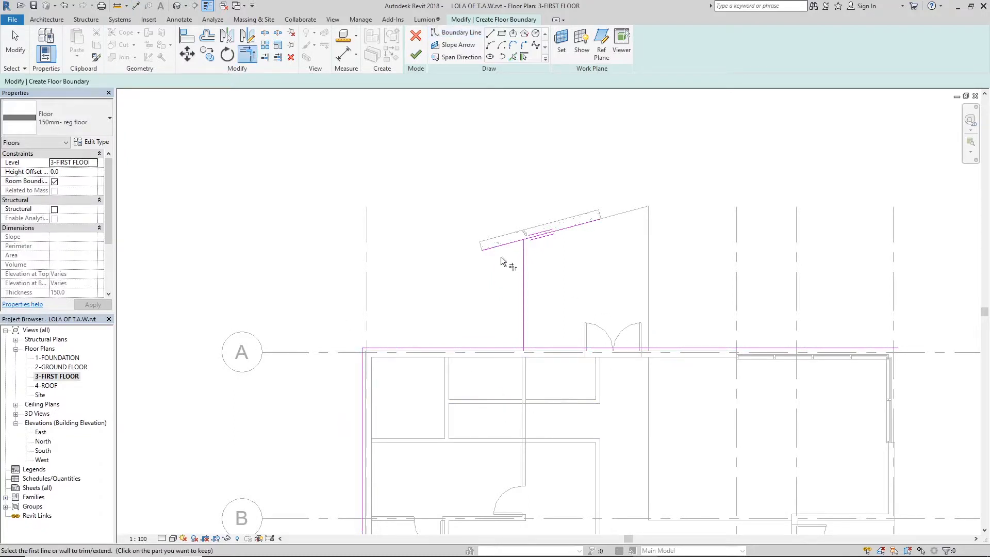
{"action": "left_click", "coordinate": [526, 279]}
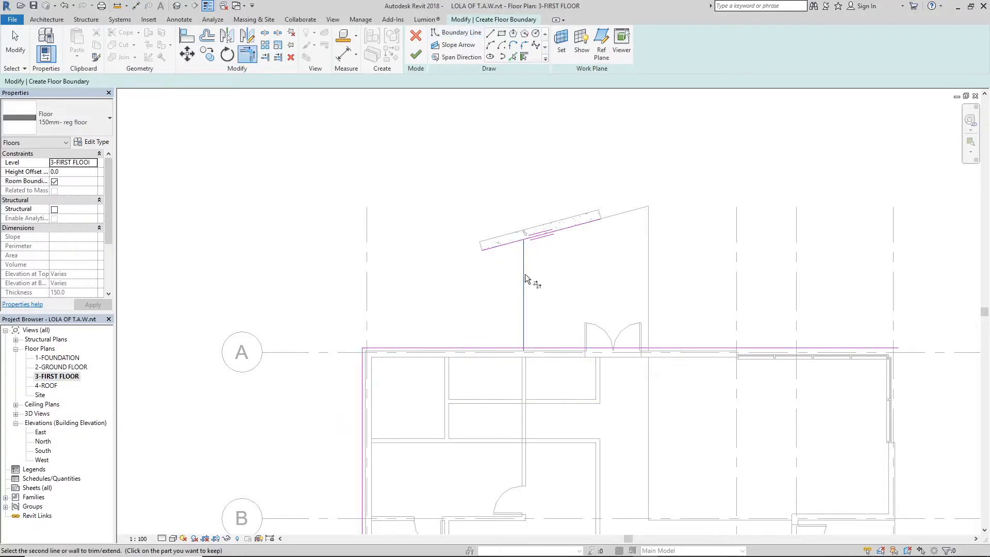
{"action": "left_click", "coordinate": [486, 250]}
{"action": "left_click", "coordinate": [360, 369]}
{"action": "left_click", "coordinate": [366, 329]}
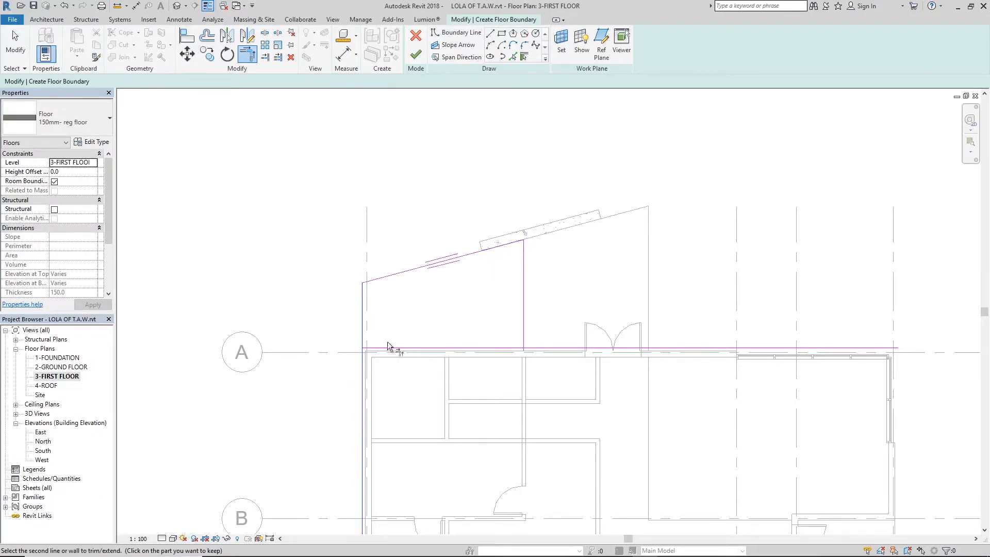
{"action": "left_click", "coordinate": [420, 349]}
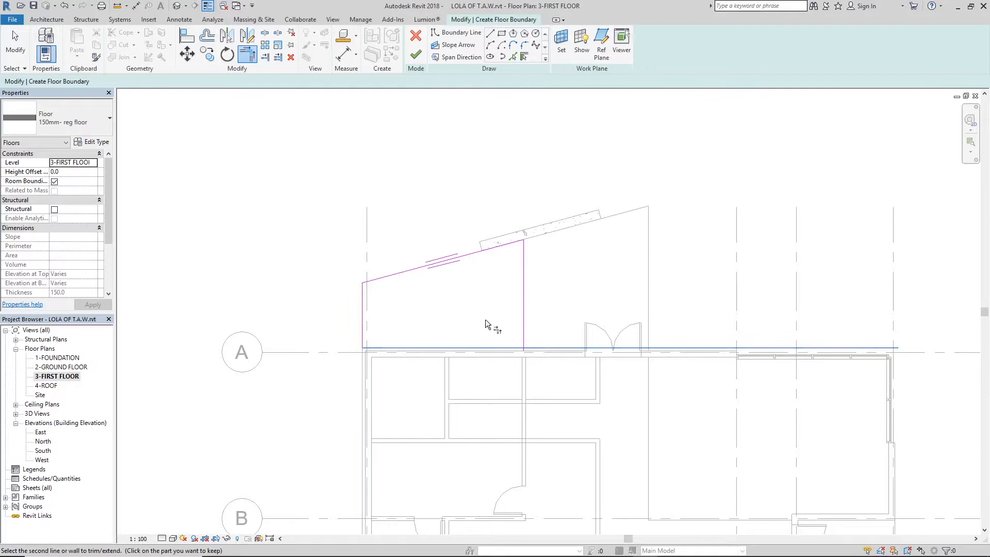
{"action": "left_click", "coordinate": [524, 309]}
{"action": "scroll", "coordinate": [478, 293], "scroll_direction": "down", "scroll_amount": 2}
{"action": "scroll", "coordinate": [478, 291], "scroll_direction": "up", "scroll_amount": 3}
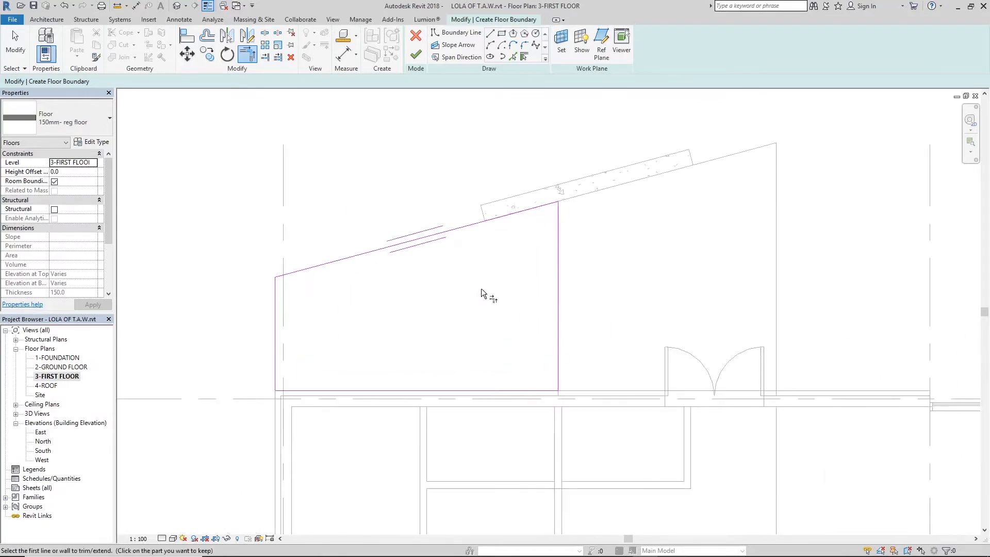
{"action": "key", "text": "Escape"}
Move the sketch's west boundary line outward past the house, about 4450 mm from the wall at grid 1
{"action": "scroll", "coordinate": [556, 284], "scroll_direction": "down", "scroll_amount": 3}
{"action": "scroll", "coordinate": [420, 302], "scroll_direction": "up", "scroll_amount": 2}
{"action": "left_click", "coordinate": [449, 284]}
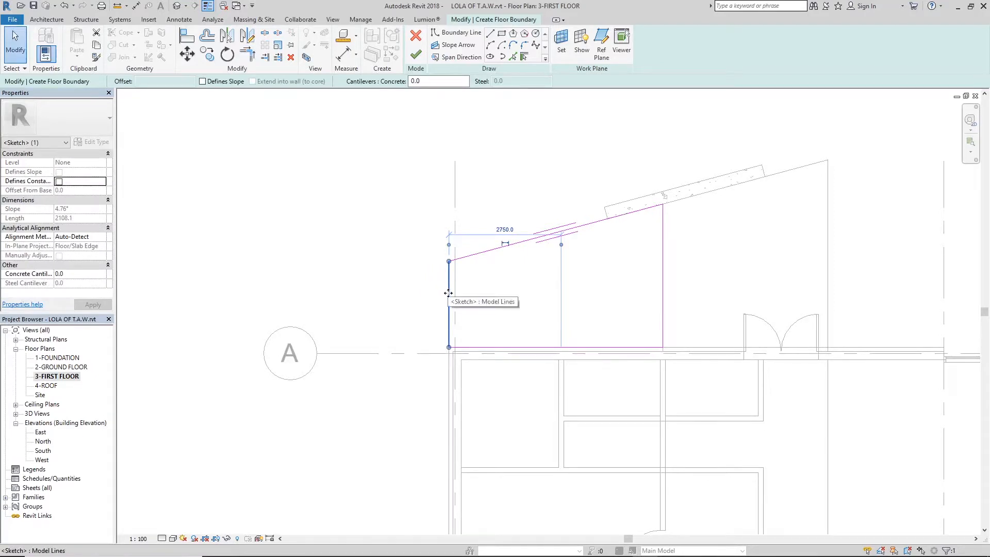
{"action": "left_click_drag", "start_coordinate": [448, 292], "coordinate": [277, 308]}
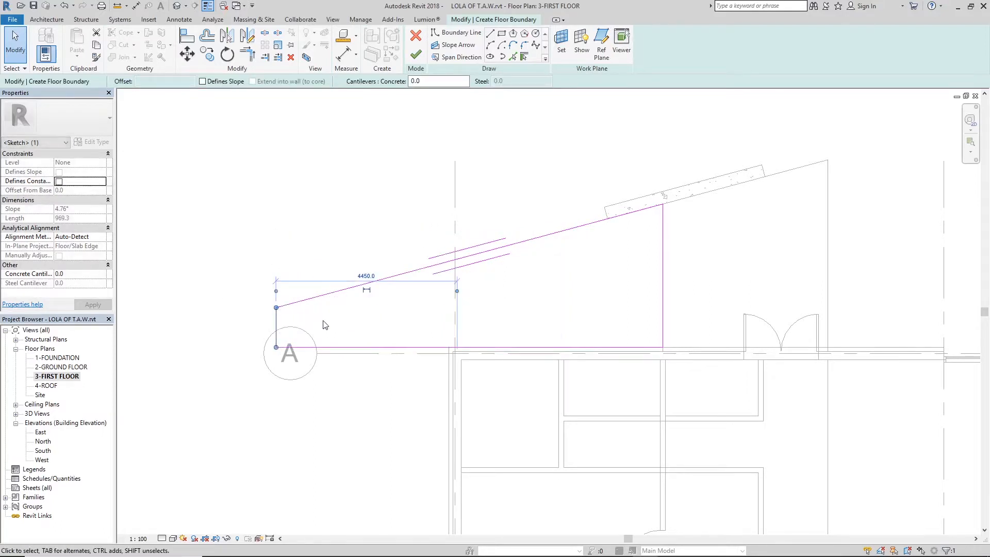
{"action": "scroll", "coordinate": [661, 319], "scroll_direction": "down", "scroll_amount": 2}
{"action": "left_click", "coordinate": [609, 304]}
{"action": "scroll", "coordinate": [599, 301], "scroll_direction": "up", "scroll_amount": 2}
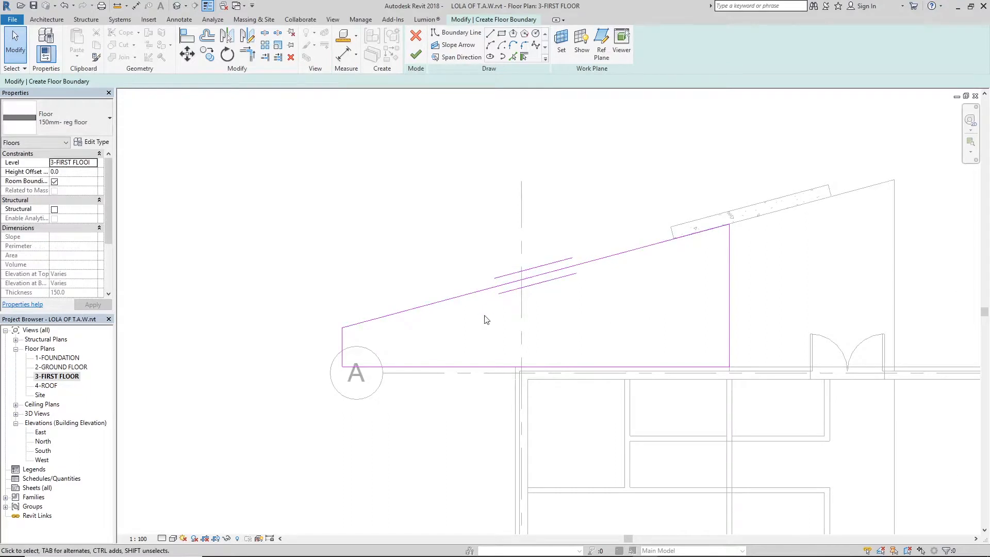
Draw a horizontal slope arrow about 9500 mm long from the floor sketch's west boundary to its east boundary
{"action": "left_click", "coordinate": [457, 45]}
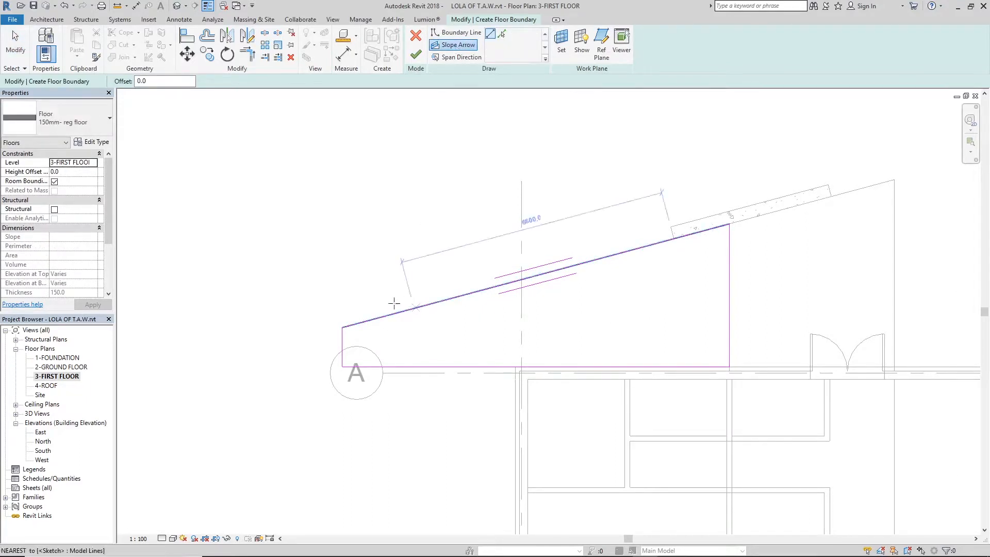
{"action": "left_click", "coordinate": [342, 349]}
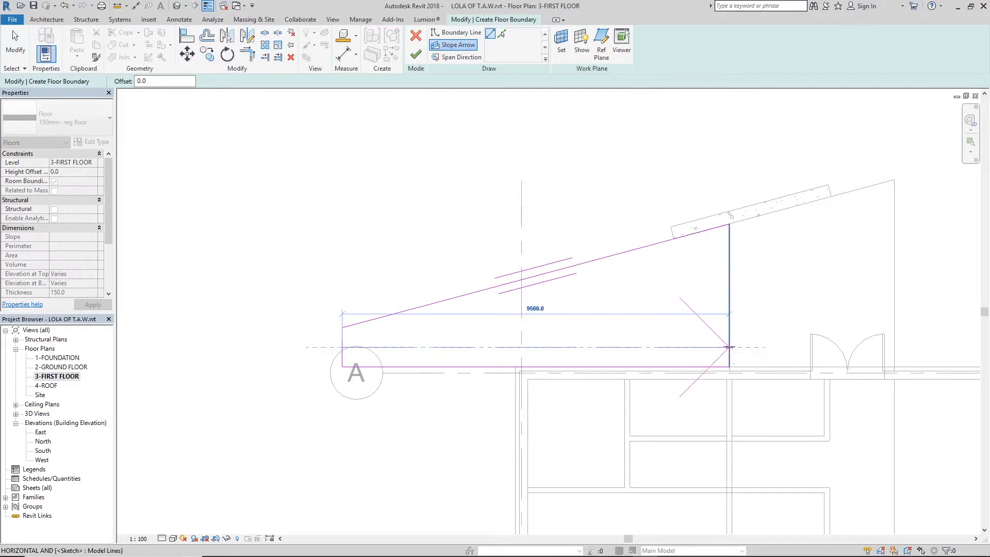
{"action": "left_click", "coordinate": [728, 347]}
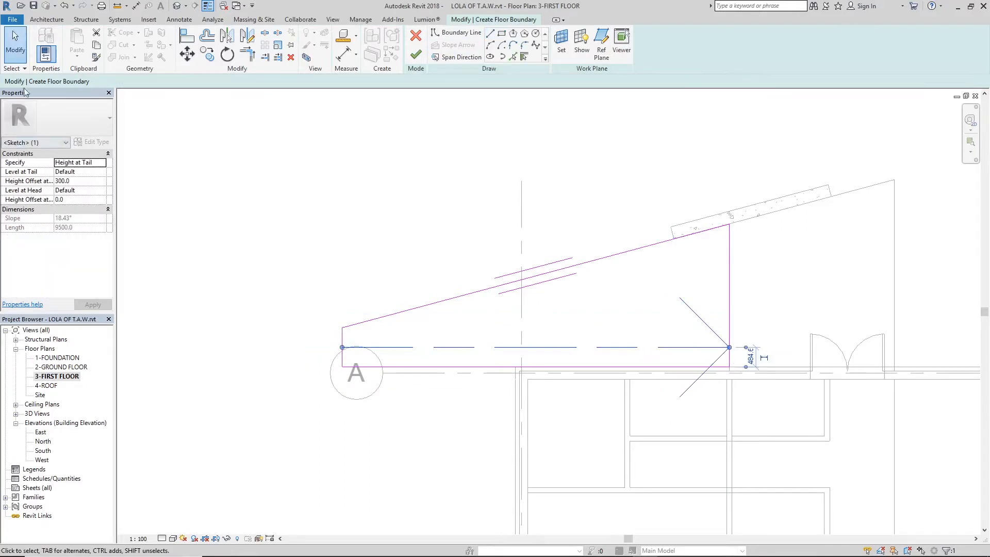
Specify the slope arrow by Height at Tail with a -2000 tail offset, and finish the floor without attaching walls
{"action": "left_click", "coordinate": [102, 163]}
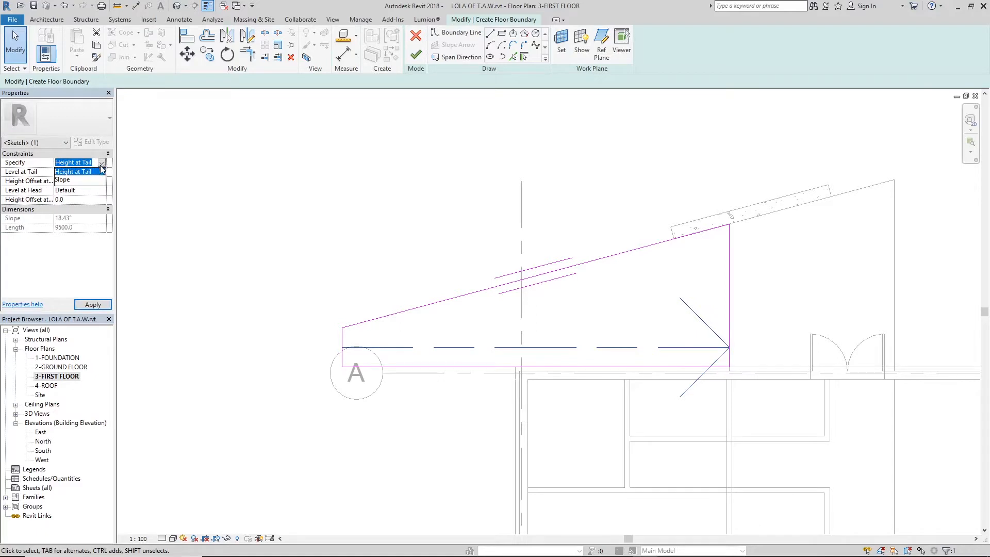
{"action": "left_click", "coordinate": [90, 180]}
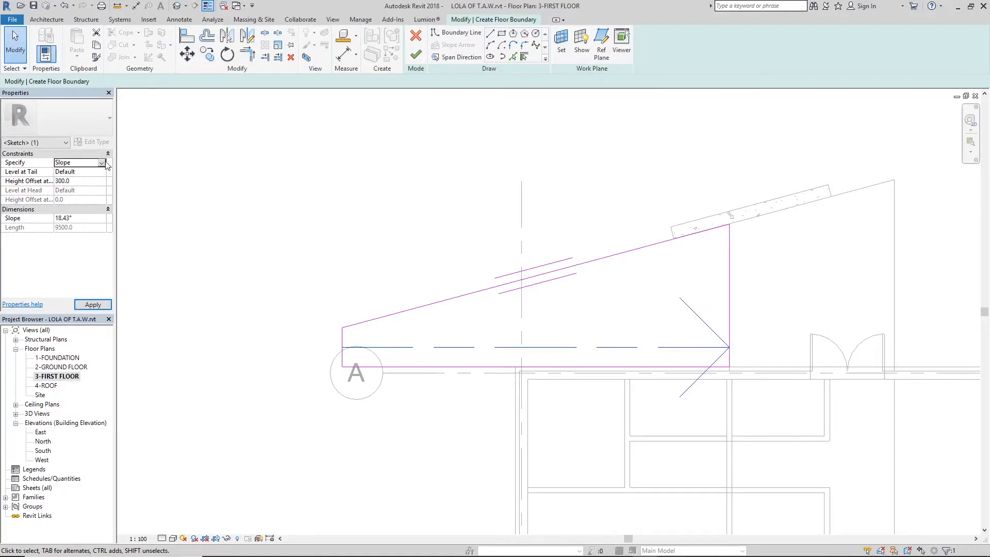
{"action": "left_click", "coordinate": [102, 163]}
{"action": "left_click", "coordinate": [87, 174]}
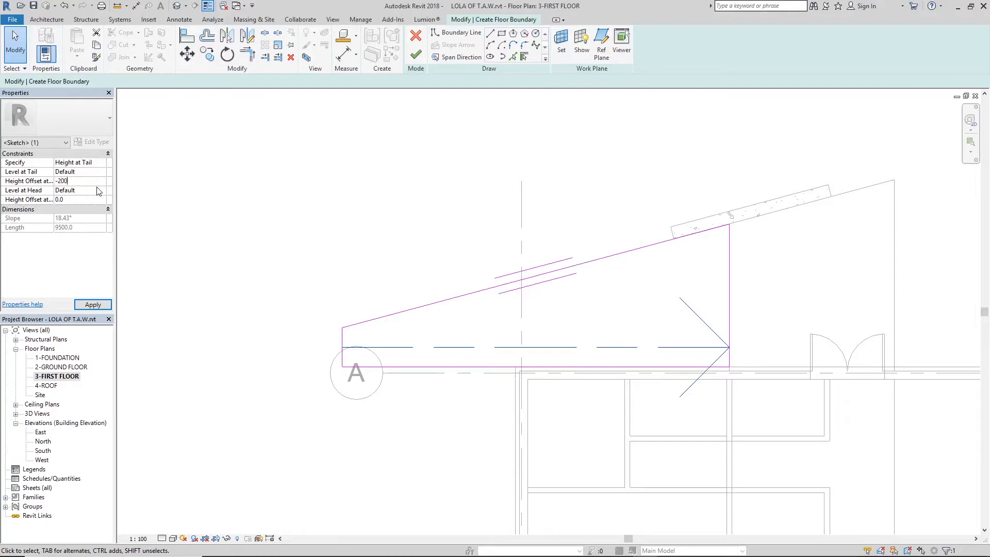
{"action": "left_click", "coordinate": [93, 305]}
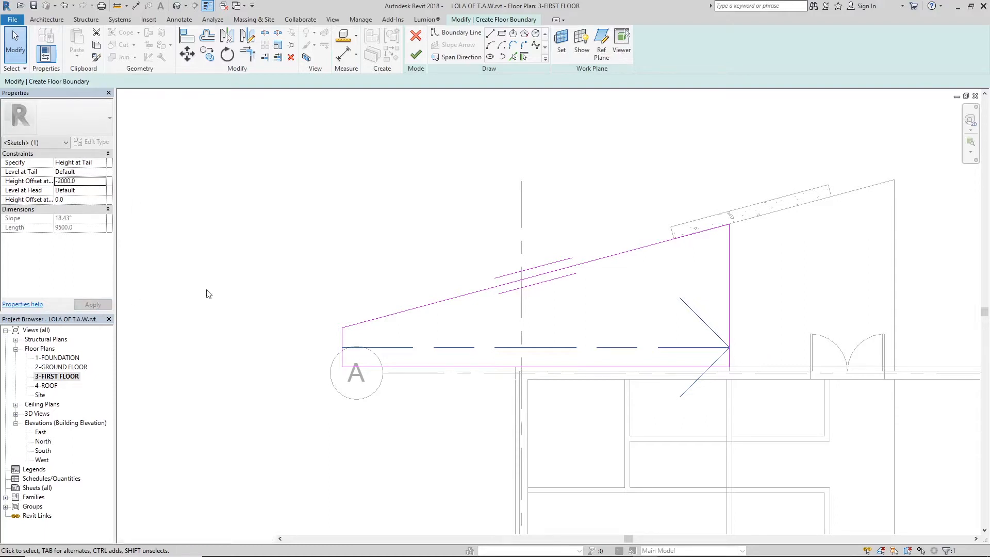
{"action": "left_click", "coordinate": [426, 55]}
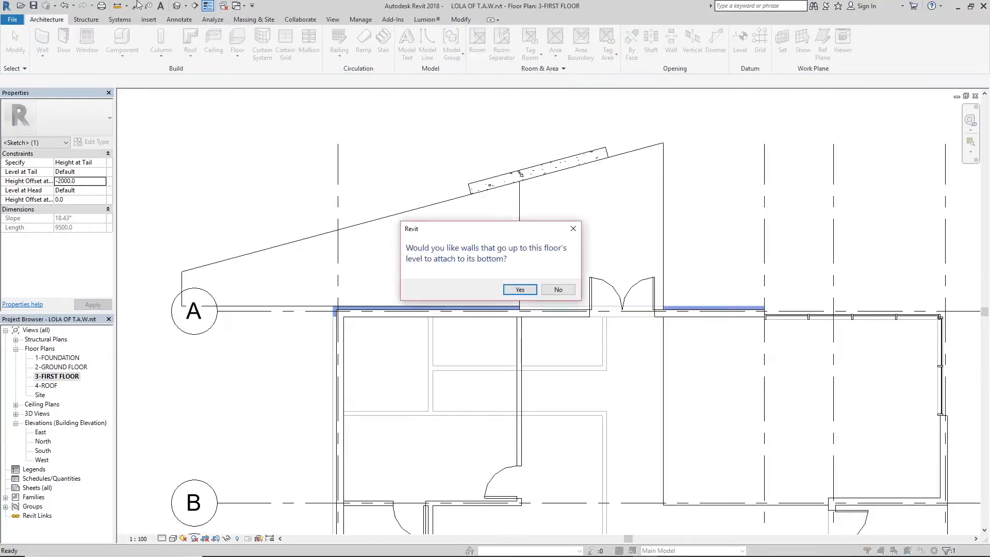
{"action": "left_click", "coordinate": [559, 290]}
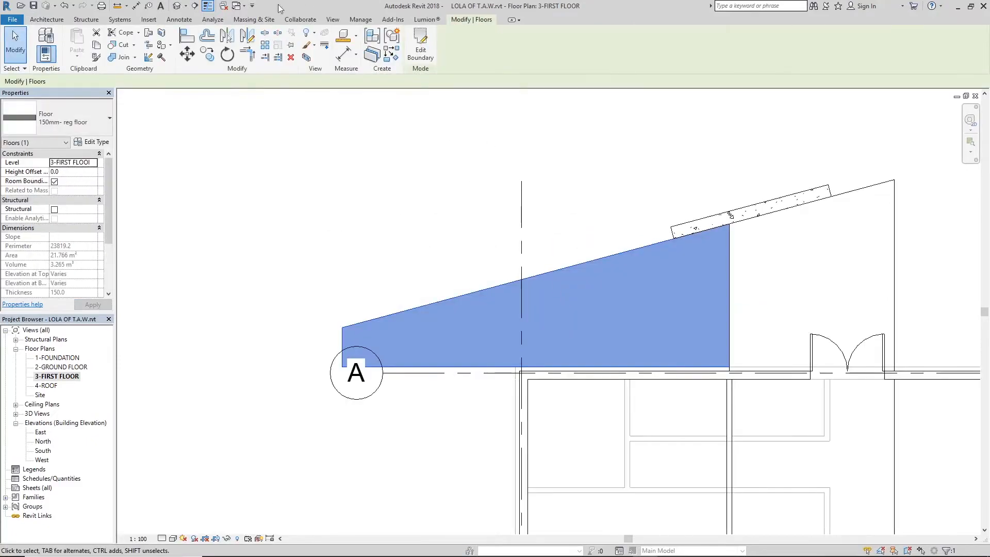
In the 3D view, edit the ramp floor's slope arrow to a tail height offset of -3000 and finish without attaching walls
{"action": "left_click", "coordinate": [181, 6]}
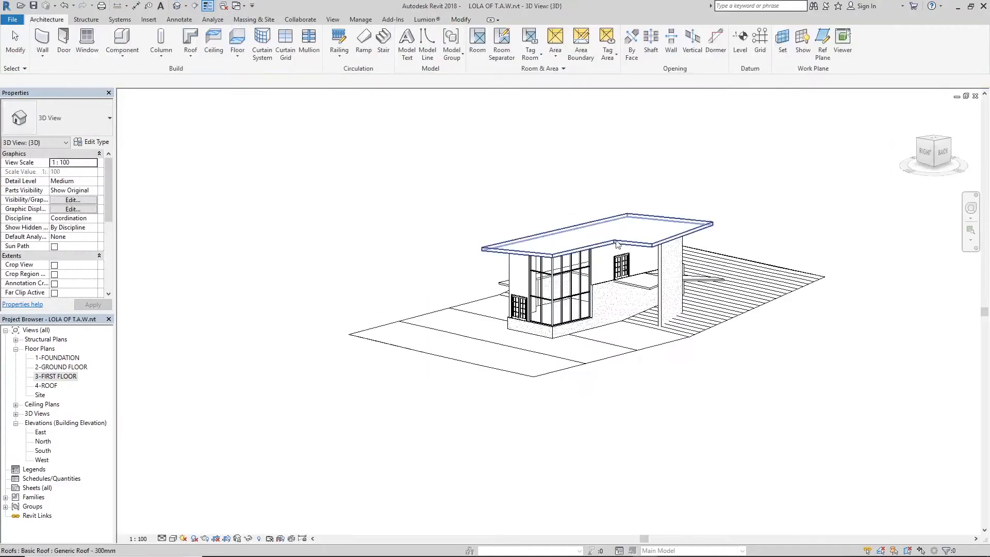
{"action": "middle_click_drag", "start_coordinate": [739, 318], "coordinate": [590, 299], "text": "shift"}
{"action": "scroll", "coordinate": [675, 271], "scroll_direction": "up", "scroll_amount": 3}
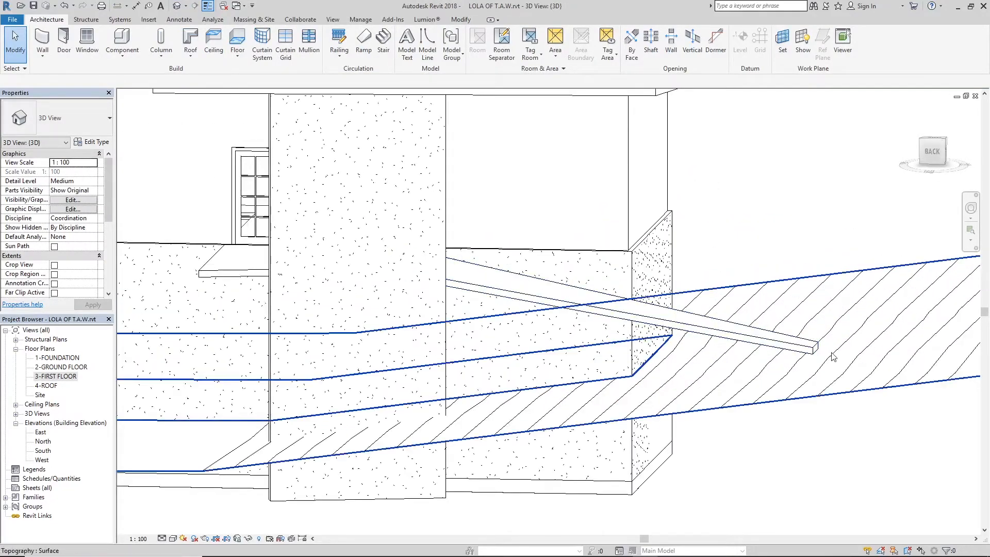
{"action": "scroll", "coordinate": [839, 348], "scroll_direction": "down", "scroll_amount": 5}
{"action": "middle_click_drag", "start_coordinate": [792, 376], "coordinate": [725, 418], "text": "shift"}
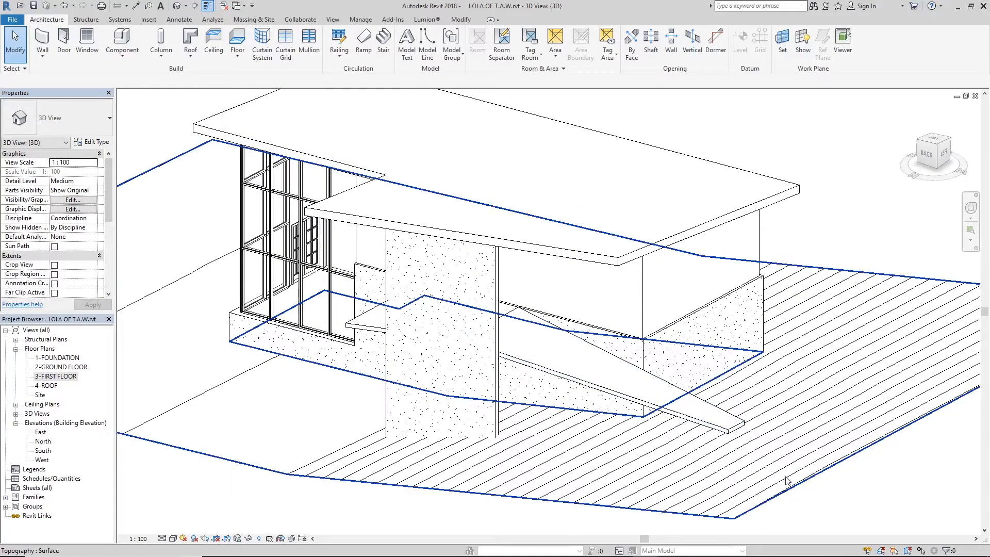
{"action": "left_click", "coordinate": [731, 426]}
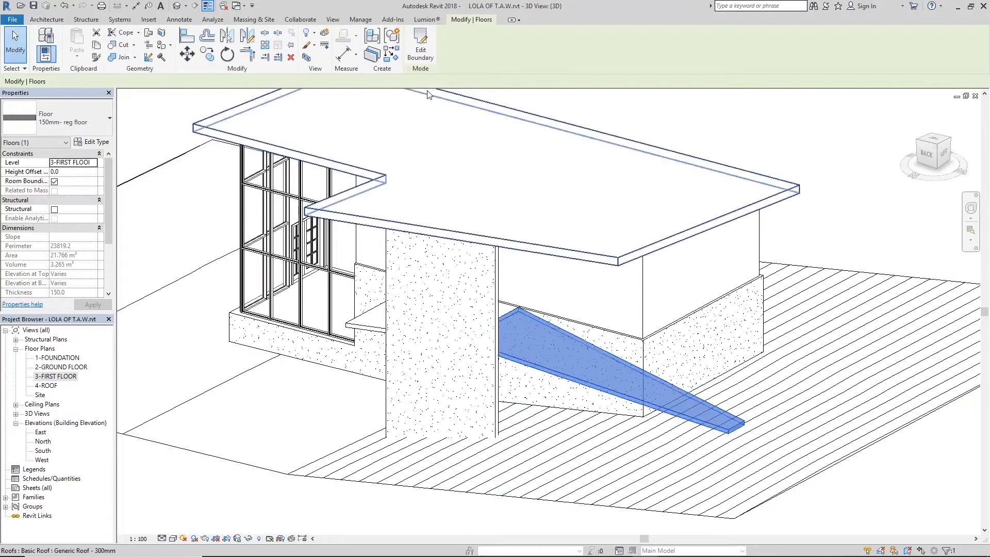
{"action": "left_click", "coordinate": [418, 47]}
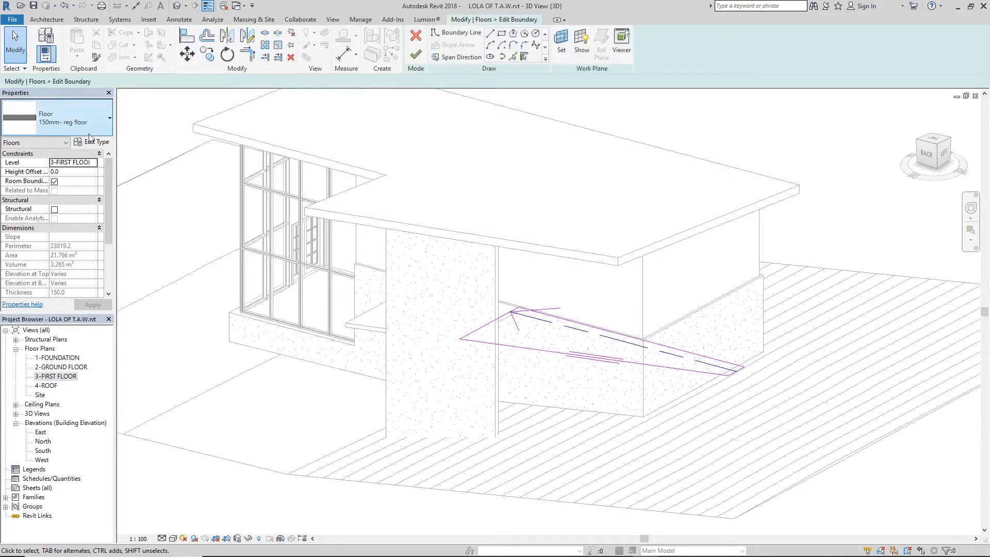
{"action": "left_click", "coordinate": [614, 342]}
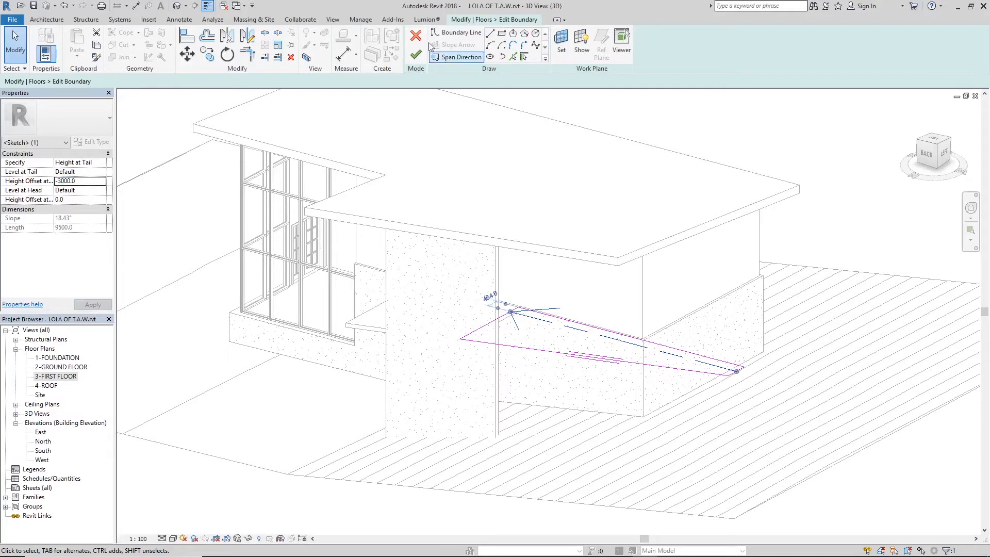
{"action": "left_click", "coordinate": [416, 54]}
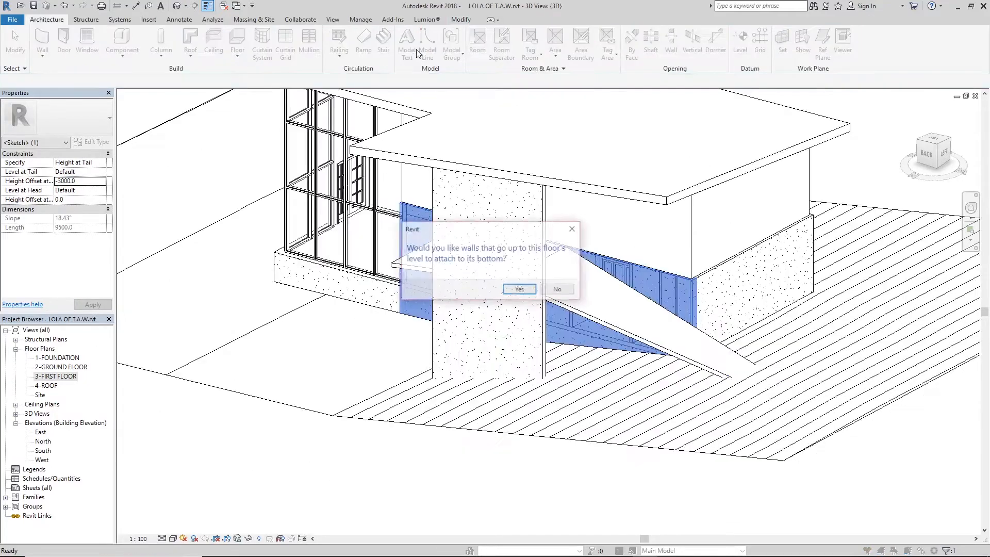
{"action": "left_click", "coordinate": [559, 290]}
{"action": "left_click", "coordinate": [795, 360]}
{"action": "scroll", "coordinate": [803, 362], "scroll_direction": "down", "scroll_amount": 2}
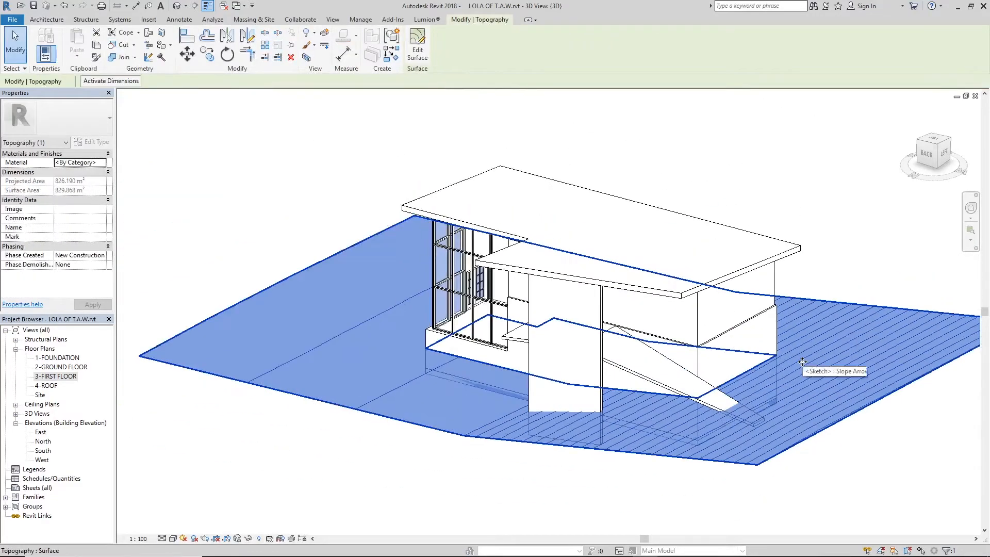
{"action": "scroll", "coordinate": [843, 483], "scroll_direction": "up", "scroll_amount": 2}
{"action": "left_click", "coordinate": [841, 473]}
{"action": "mouse_move", "coordinate": [717, 398]}
{"action": "middle_mouse_down", "text": "shift"}
{"action": "mouse_move", "coordinate": [876, 413]}
{"action": "mouse_move", "coordinate": [778, 405]}
{"action": "mouse_move", "coordinate": [663, 331]}
{"action": "mouse_move", "coordinate": [595, 255]}
{"action": "mouse_move", "coordinate": [645, 232]}
{"action": "middle_mouse_up", "text": "shift"}
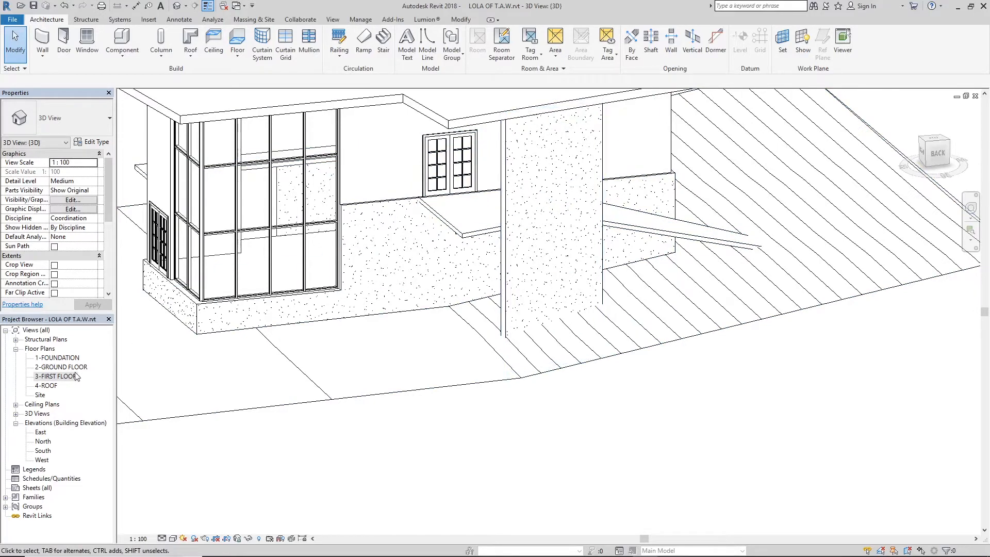
On the 3-FIRST FLOOR plan, create a 900mm Pipe railing offset 100 mm inside the balcony's east and slanted edges
{"action": "double_click", "coordinate": [54, 377]}
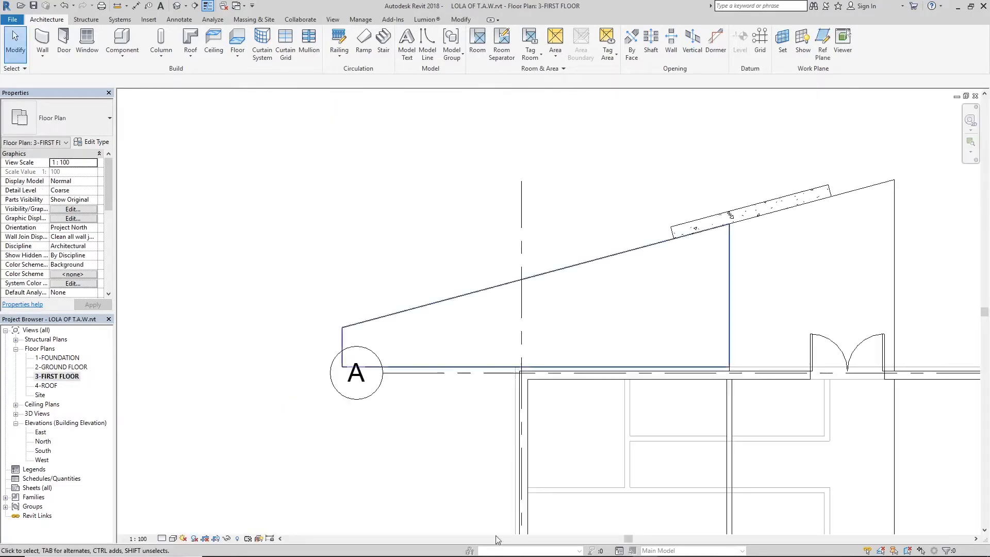
{"action": "left_click", "coordinate": [338, 41]}
{"action": "left_click", "coordinate": [481, 45]}
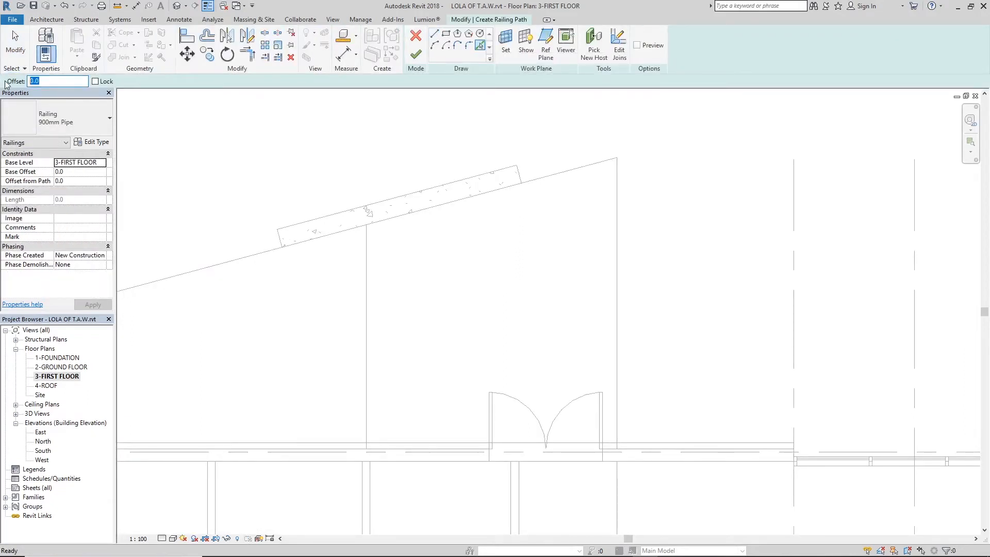
{"action": "left_click", "coordinate": [618, 258]}
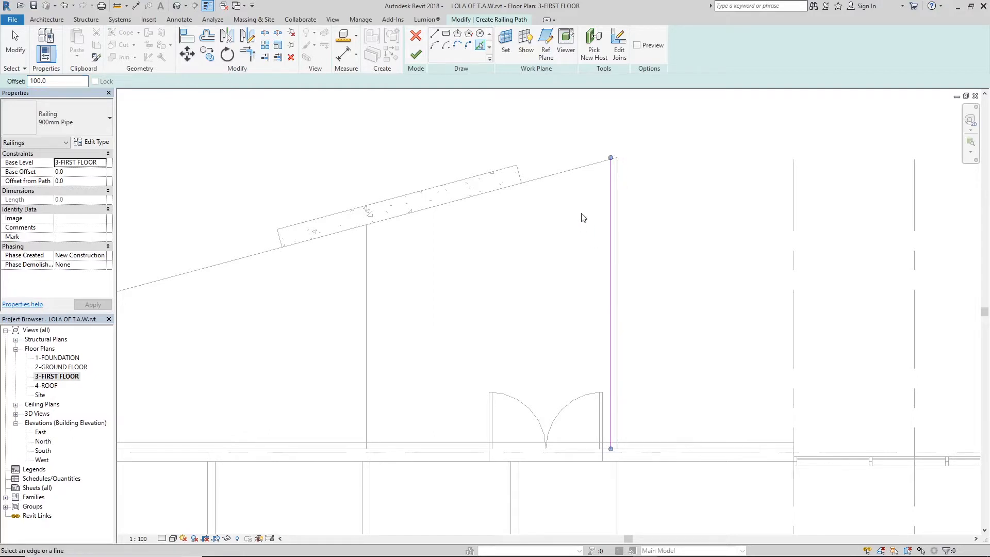
{"action": "left_click", "coordinate": [582, 175]}
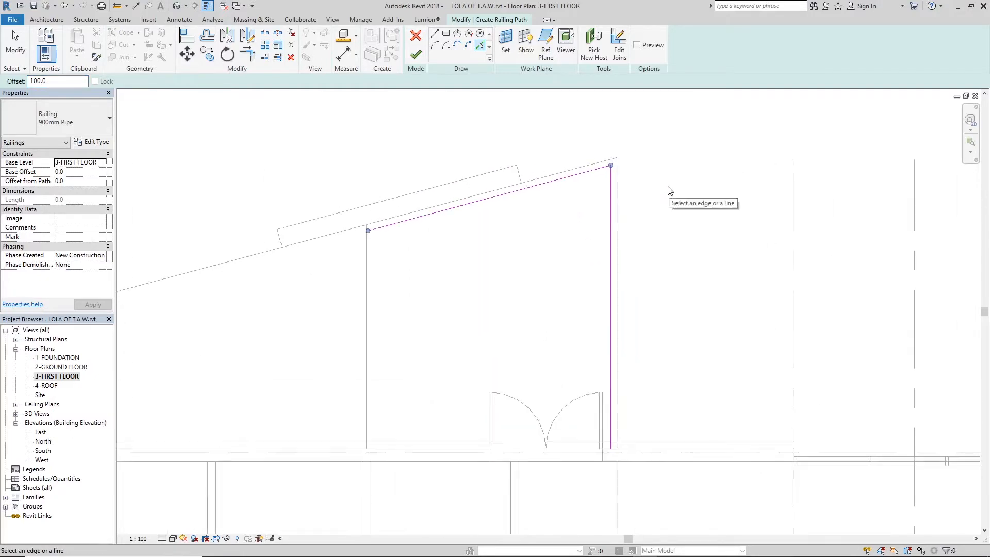
{"action": "left_click", "coordinate": [415, 55]}
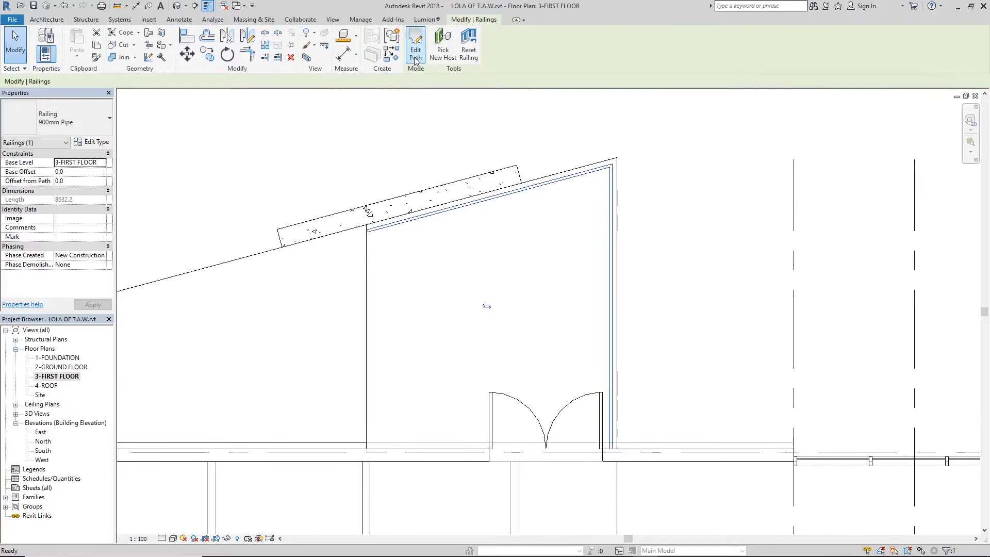
In 3D, try the 900mm Rectangular and Glass Panel - Bottom Fill types on the balcony railing and return it to 900mm Pipe
{"action": "left_click", "coordinate": [177, 5]}
{"action": "scroll", "coordinate": [497, 186], "scroll_direction": "up", "scroll_amount": 5}
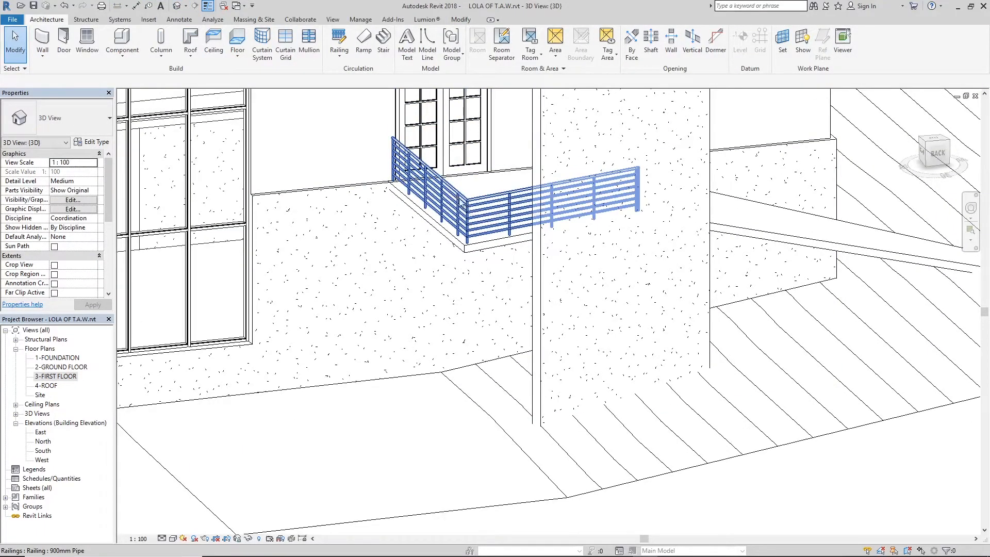
{"action": "left_click", "coordinate": [458, 201]}
{"action": "left_click", "coordinate": [74, 115]}
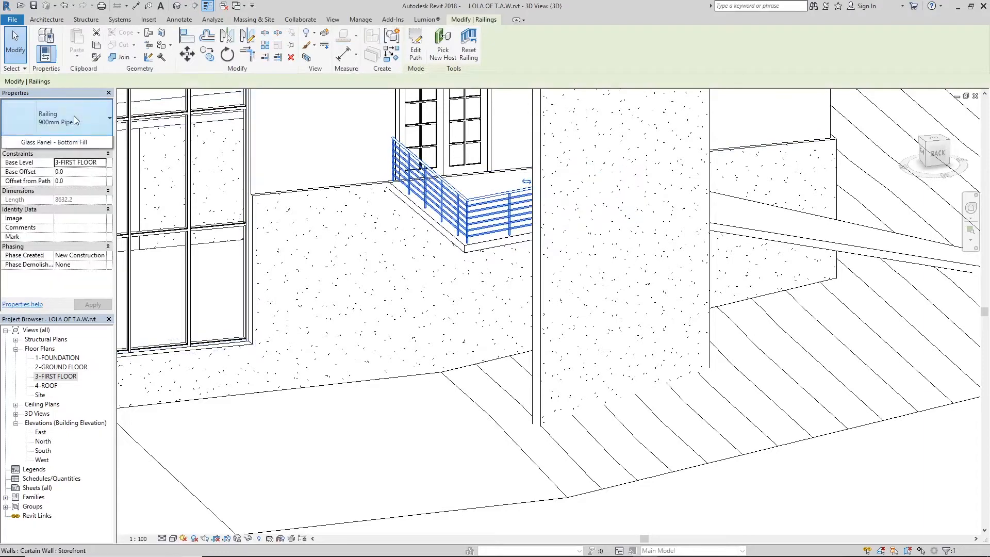
{"action": "left_click", "coordinate": [83, 113]}
{"action": "left_click", "coordinate": [83, 114]}
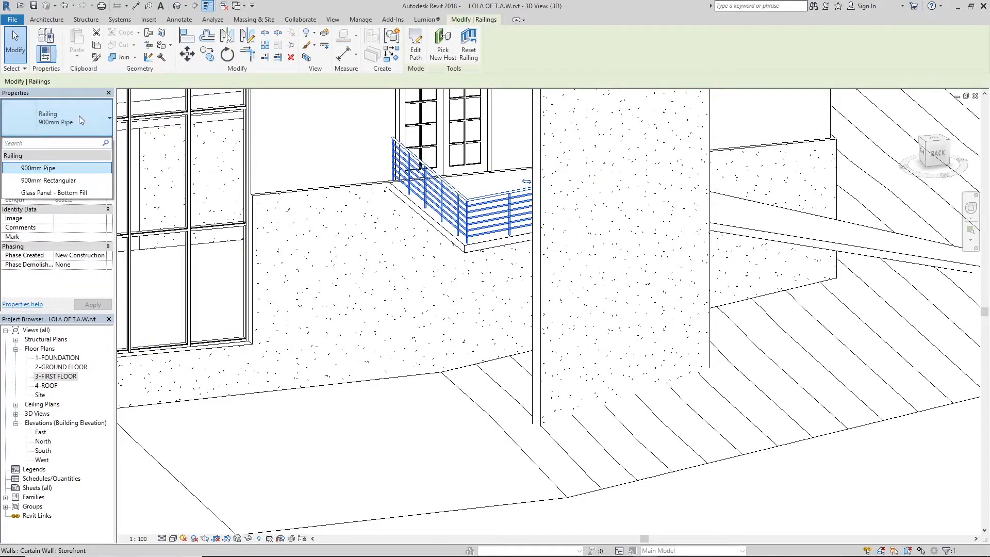
{"action": "left_click", "coordinate": [51, 181]}
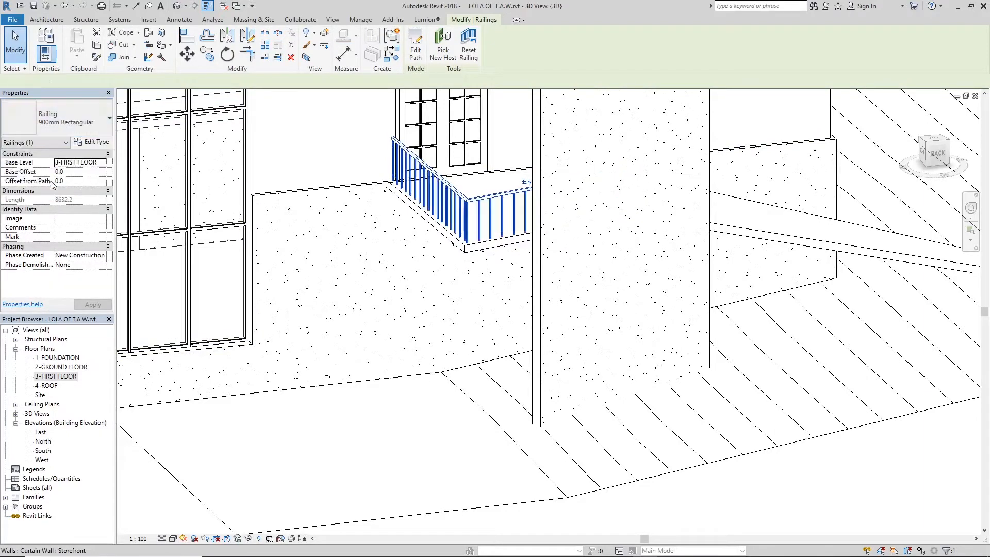
{"action": "left_click", "coordinate": [86, 122]}
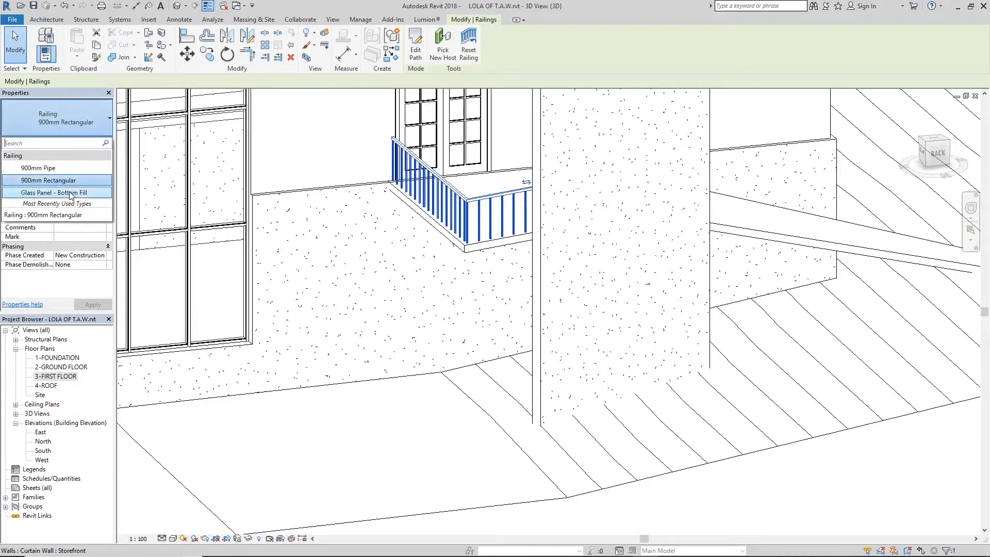
{"action": "left_click", "coordinate": [67, 192]}
{"action": "left_click", "coordinate": [79, 120]}
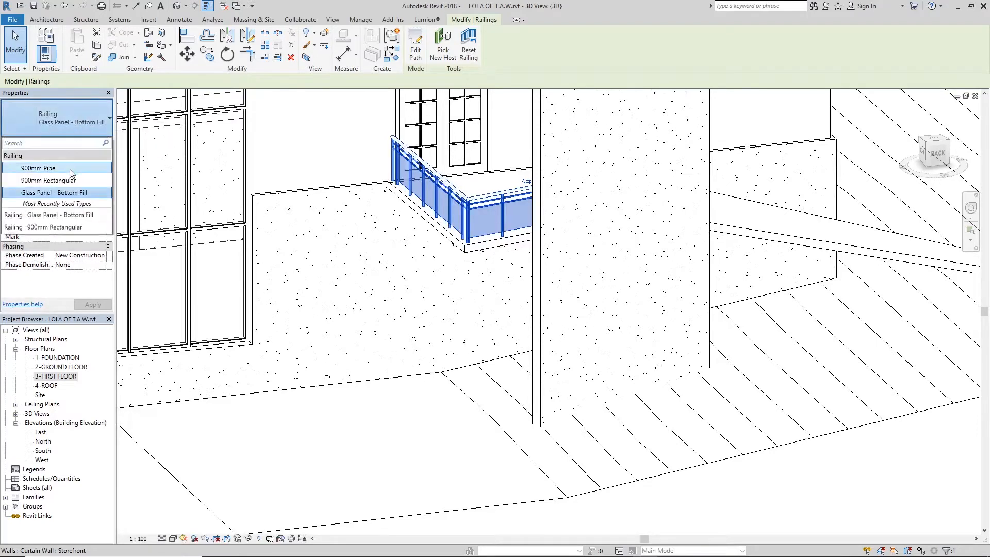
{"action": "left_click", "coordinate": [72, 174]}
{"action": "left_click", "coordinate": [89, 116]}
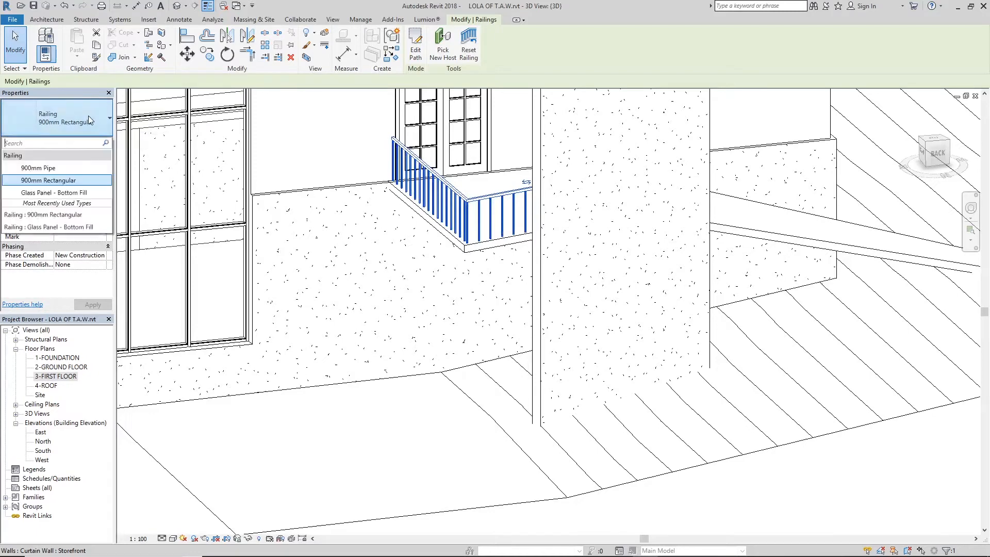
{"action": "left_click", "coordinate": [70, 165]}
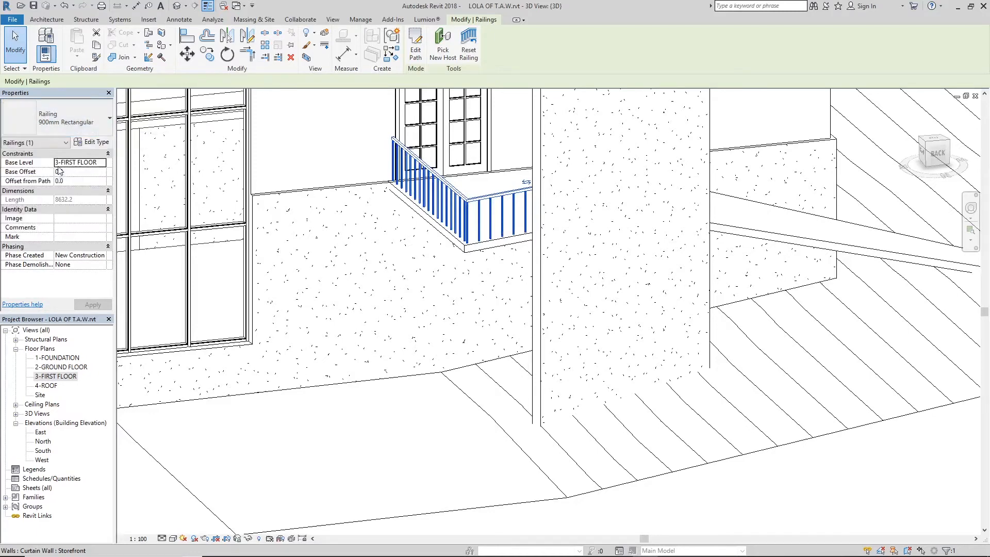
{"action": "left_click", "coordinate": [95, 119]}
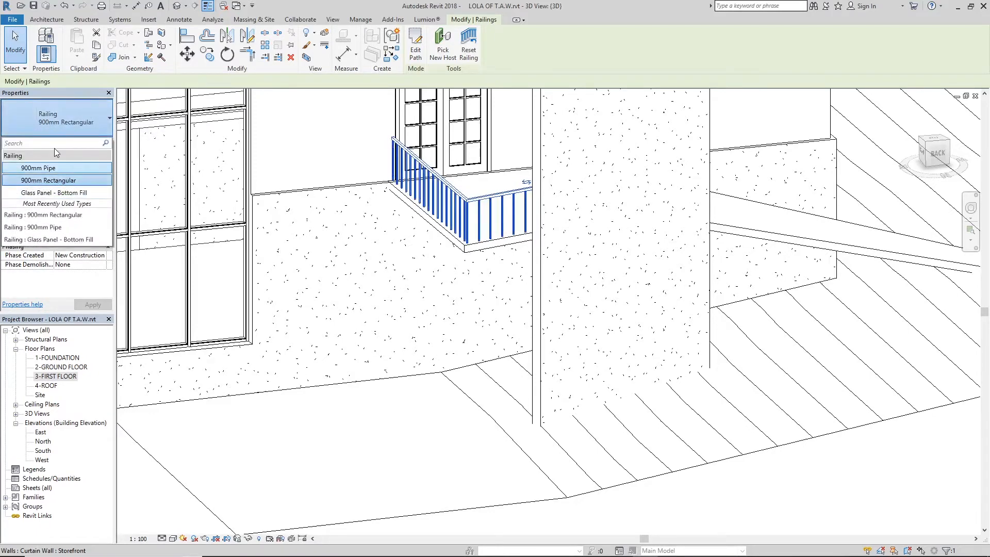
{"action": "left_click", "coordinate": [52, 169]}
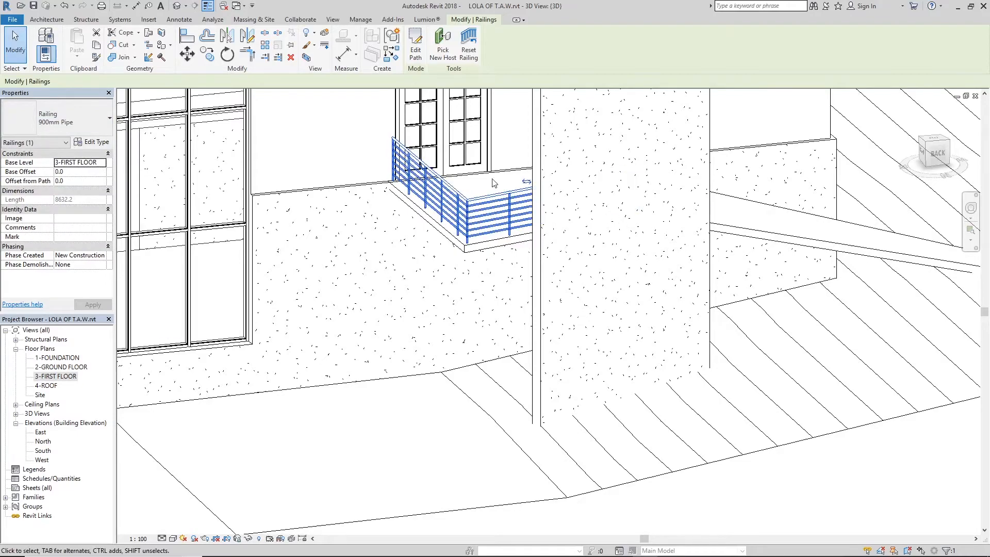
{"action": "key", "text": "Escape"}
{"action": "middle_click_drag", "start_coordinate": [493, 182], "coordinate": [467, 211]}
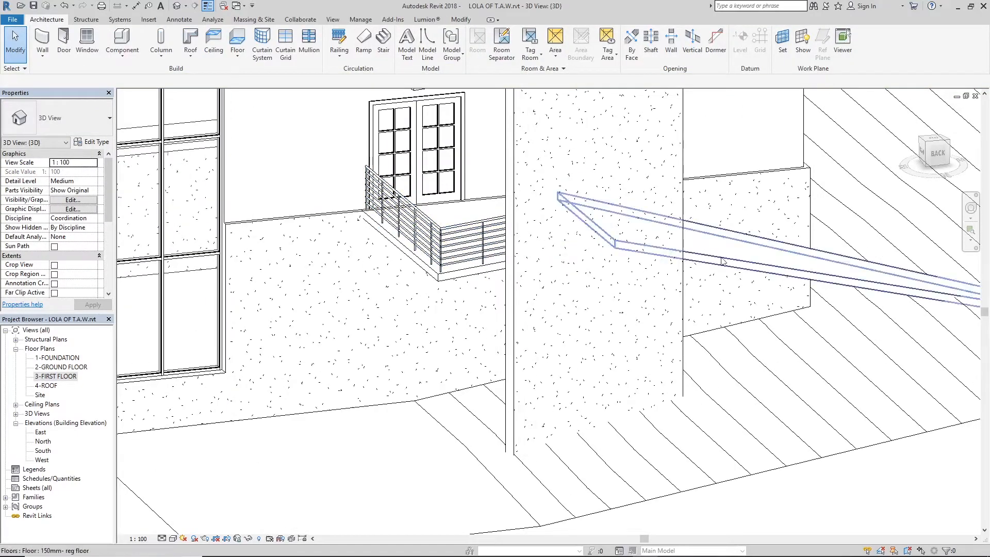
{"action": "mouse_move", "coordinate": [722, 255]}
{"action": "middle_mouse_down", "text": "shift"}
{"action": "mouse_move", "coordinate": [637, 290]}
{"action": "mouse_move", "coordinate": [449, 277]}
{"action": "mouse_move", "coordinate": [506, 270]}
{"action": "middle_mouse_up", "text": "shift"}
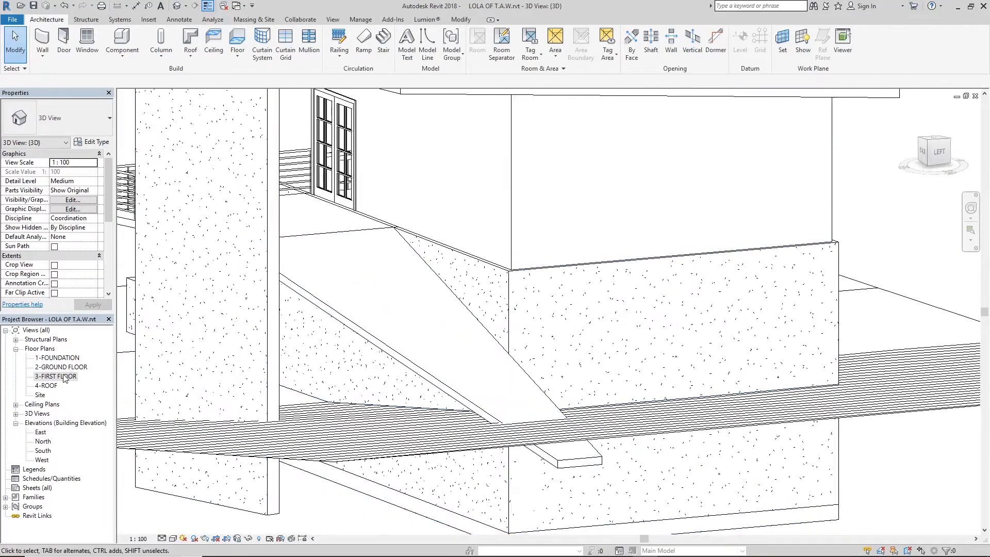
On the 3-FIRST FLOOR plan, start a 900mm Pipe railing and pick the sloped ramp floor as its host
{"action": "double_click", "coordinate": [55, 376]}
{"action": "scroll", "coordinate": [548, 278], "scroll_direction": "up", "scroll_amount": 5}
{"action": "right_click", "coordinate": [654, 238]}
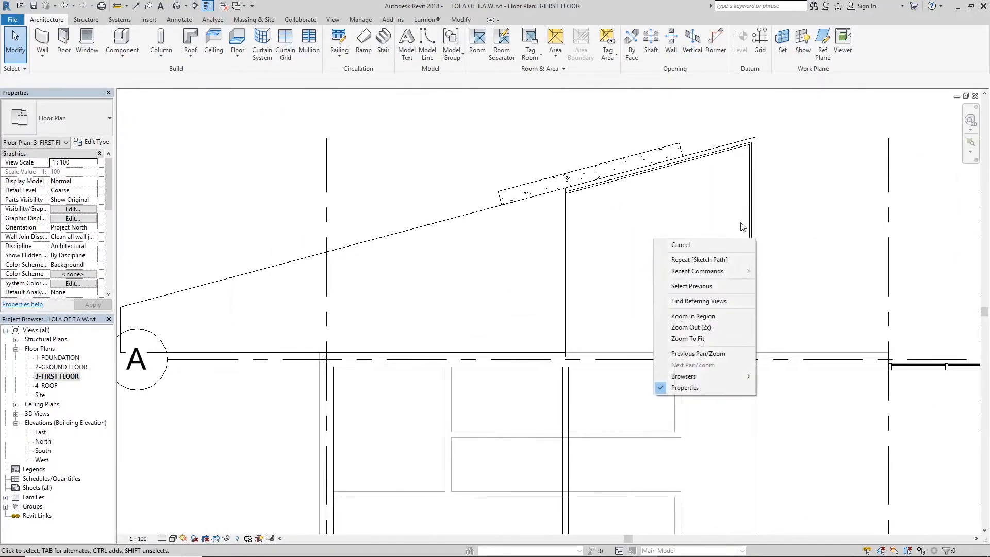
{"action": "left_click", "coordinate": [742, 230]}
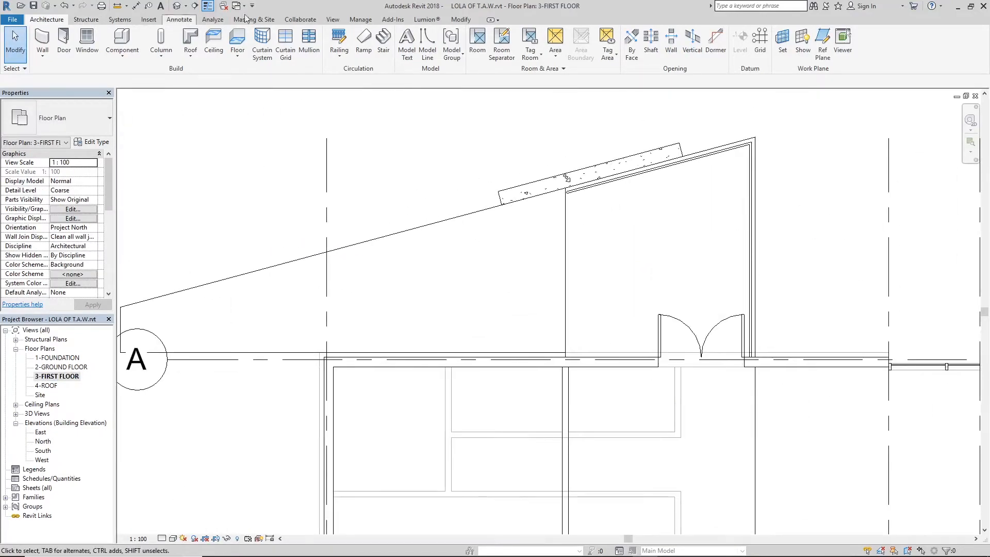
{"action": "left_click", "coordinate": [340, 37]}
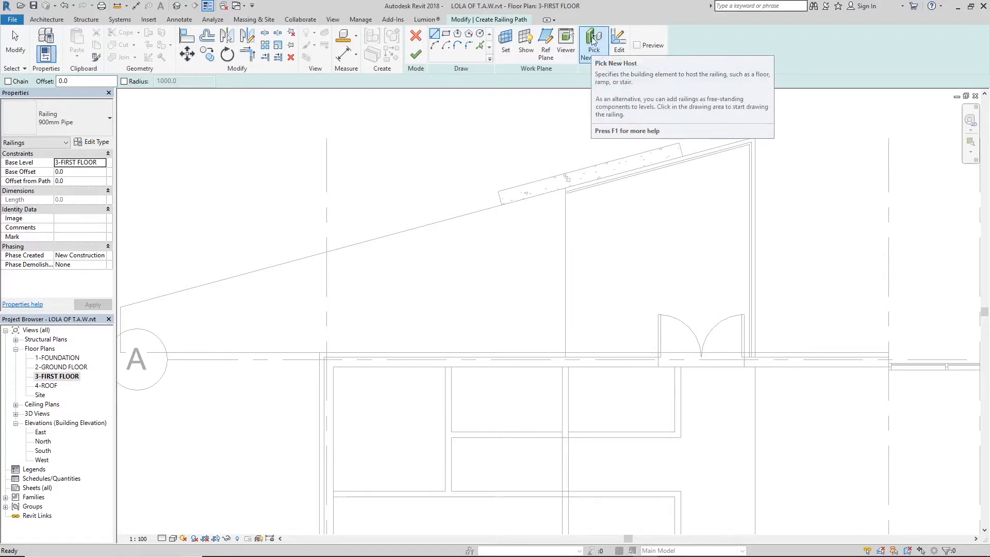
{"action": "left_click", "coordinate": [595, 40]}
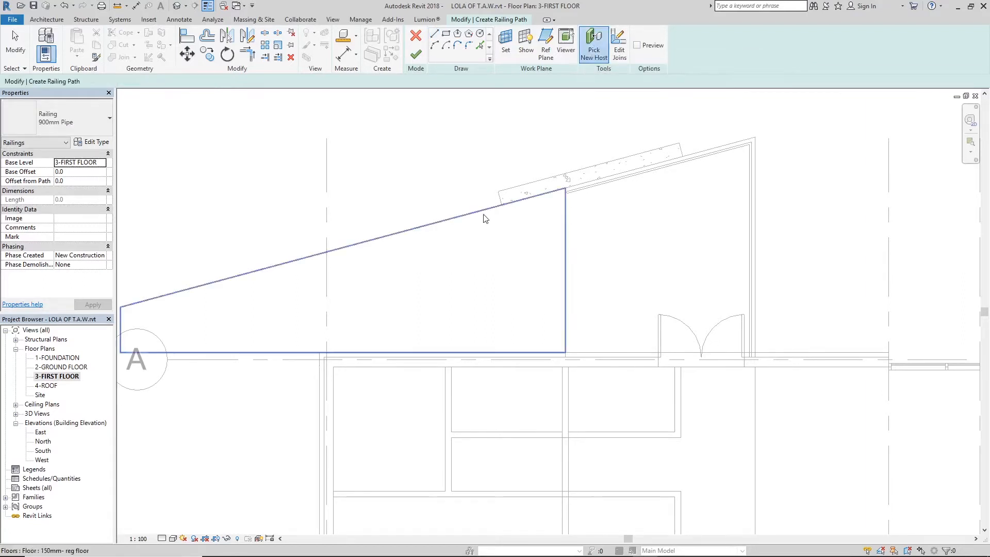
{"action": "left_click", "coordinate": [480, 219]}
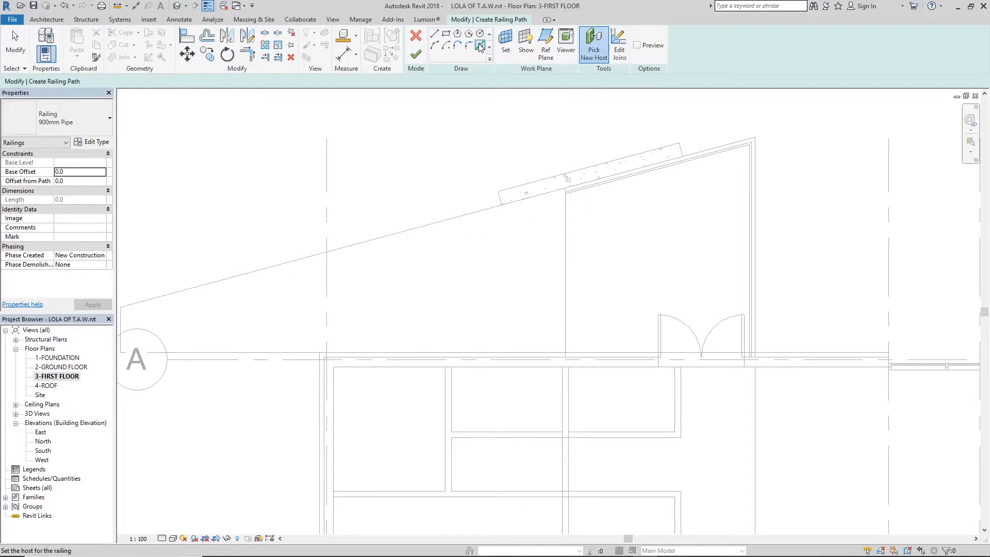
Sketch the railing path 100 mm inside the ramp's slanted edge, shortened at its west end to about 8300 mm, and finish the railing
{"action": "left_click", "coordinate": [480, 46]}
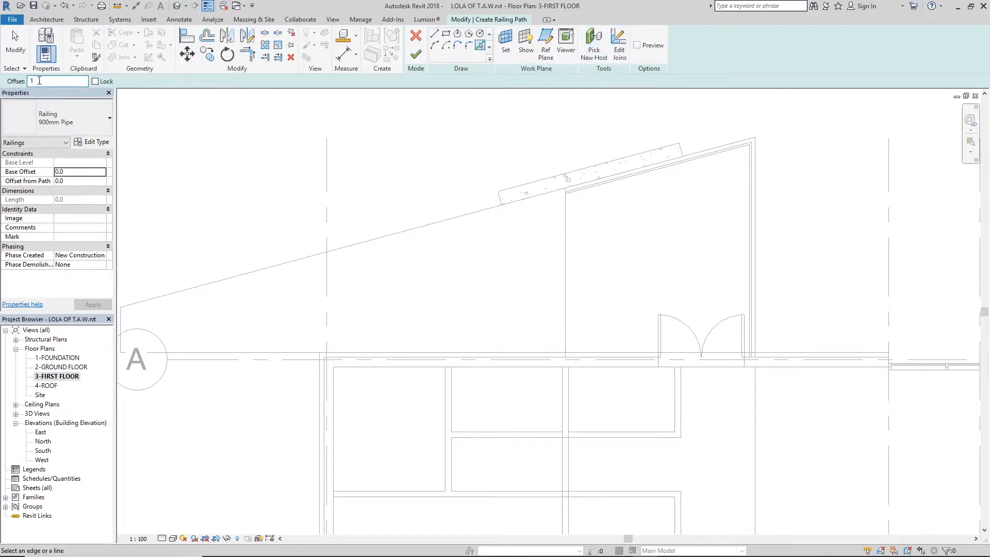
{"action": "scroll", "coordinate": [655, 193], "scroll_direction": "down", "scroll_amount": 2}
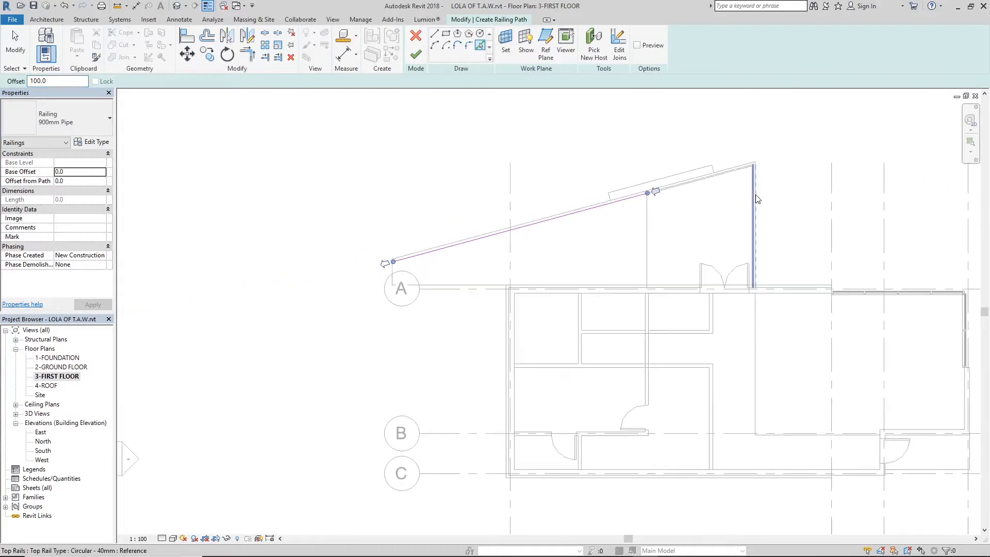
{"action": "scroll", "coordinate": [336, 247], "scroll_direction": "up", "scroll_amount": 2}
{"action": "left_click", "coordinate": [338, 258]}
{"action": "left_click", "coordinate": [234, 292]}
{"action": "left_click_drag", "start_coordinate": [231, 292], "coordinate": [291, 277]}
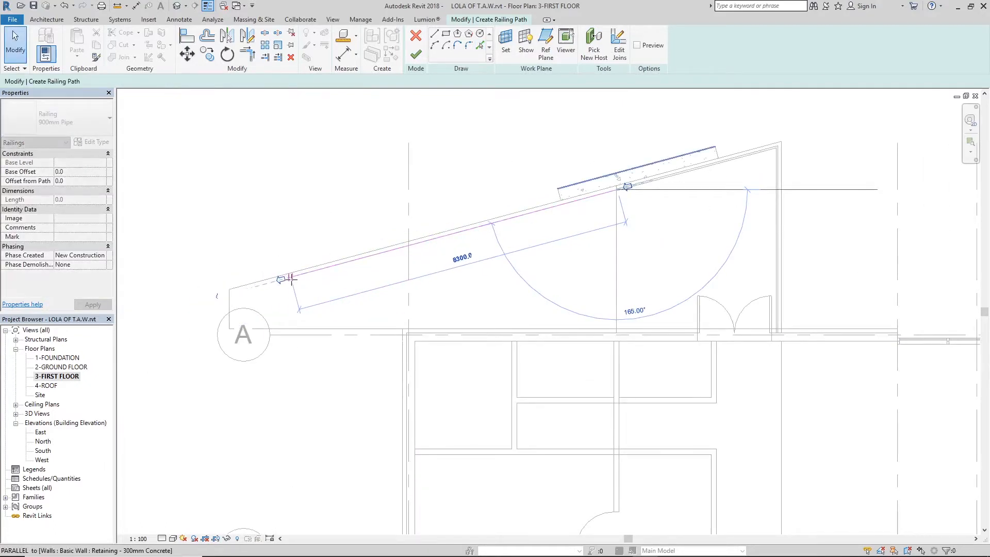
{"action": "left_click", "coordinate": [384, 273]}
{"action": "left_click", "coordinate": [416, 51]}
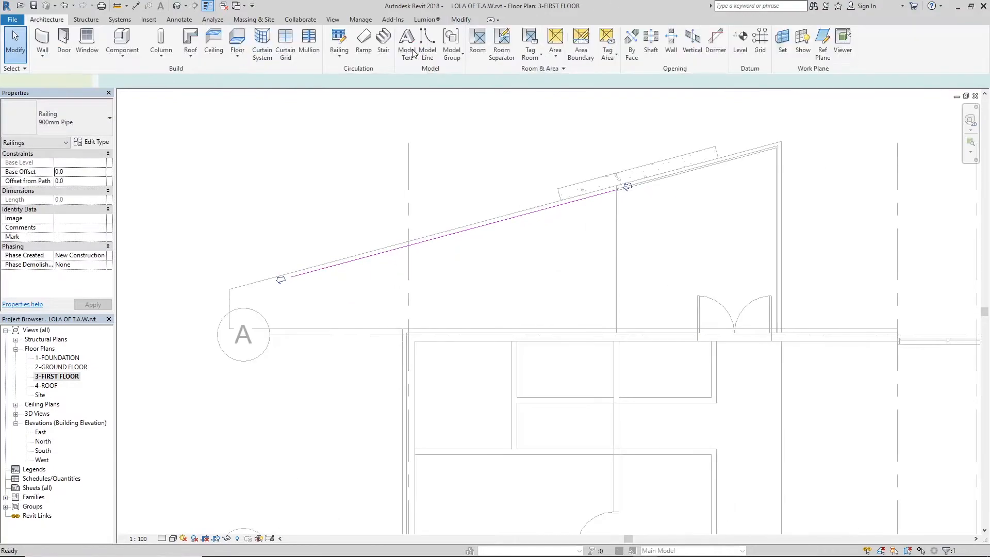
Examine the ramp railing and the small southeast balcony in the 3D view
{"action": "left_click", "coordinate": [177, 6]}
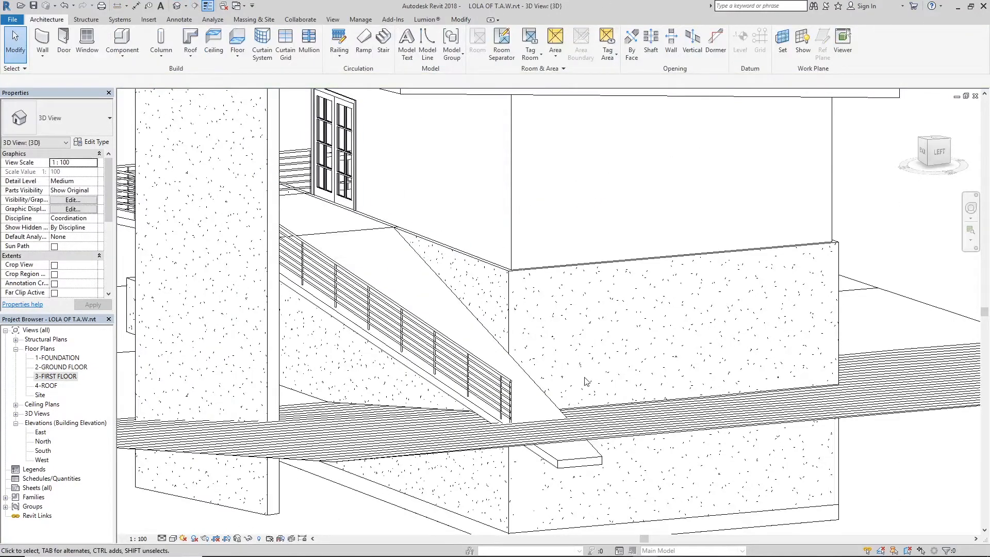
{"action": "middle_click_drag", "start_coordinate": [512, 399], "coordinate": [616, 385], "text": "shift"}
{"action": "scroll", "coordinate": [546, 262], "scroll_direction": "up", "scroll_amount": 1}
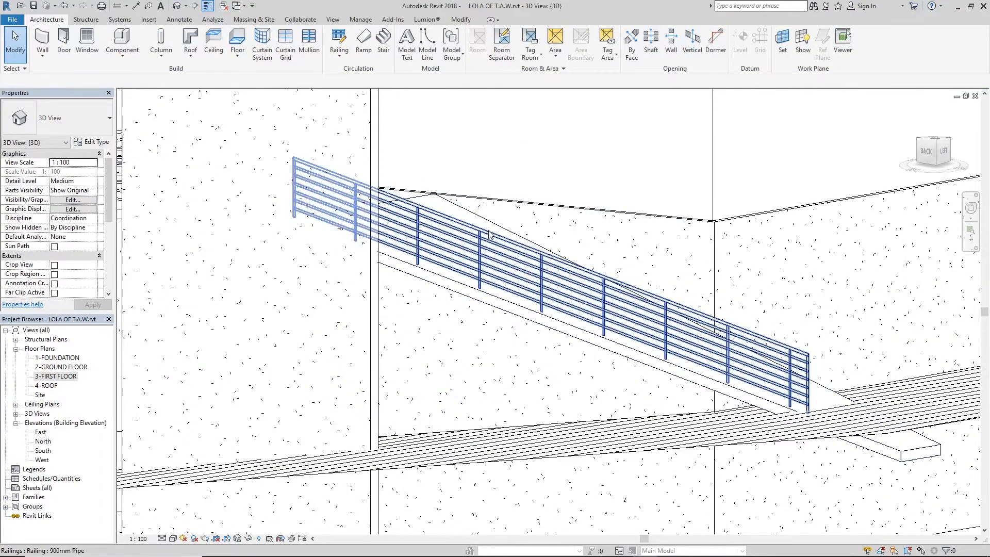
{"action": "middle_click_drag", "start_coordinate": [489, 233], "coordinate": [705, 471], "text": "shift"}
{"action": "mouse_move", "coordinate": [447, 338]}
{"action": "middle_mouse_down", "text": "shift"}
{"action": "mouse_move", "coordinate": [470, 397]}
{"action": "mouse_move", "coordinate": [824, 311]}
{"action": "mouse_move", "coordinate": [804, 314]}
{"action": "middle_mouse_up", "text": "shift"}
{"action": "scroll", "coordinate": [370, 298], "scroll_direction": "up", "scroll_amount": 3}
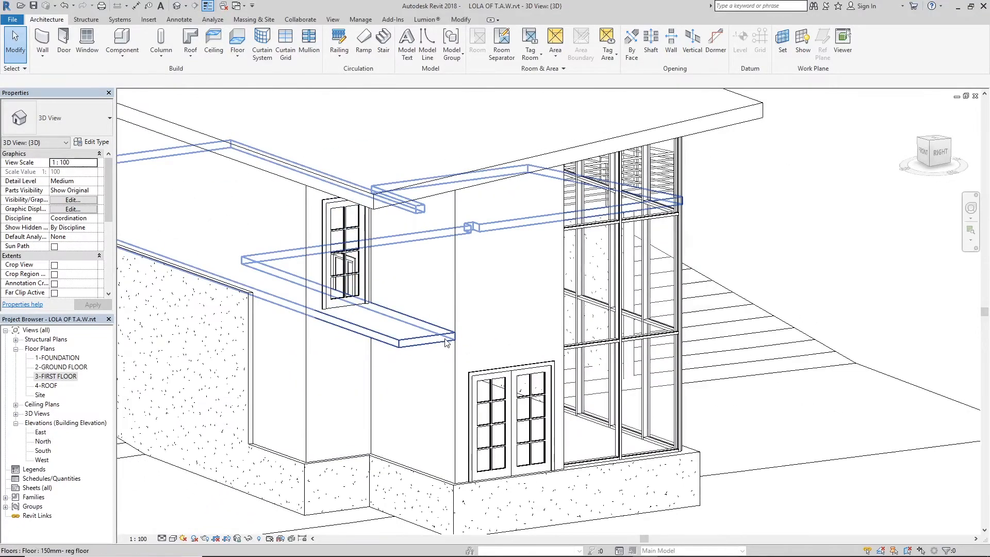
On the 3-FIRST FLOOR plan, sketch a 900mm Pipe railing path offset 100 mm inside the southeast balcony's south and east edges
{"action": "double_click", "coordinate": [57, 376]}
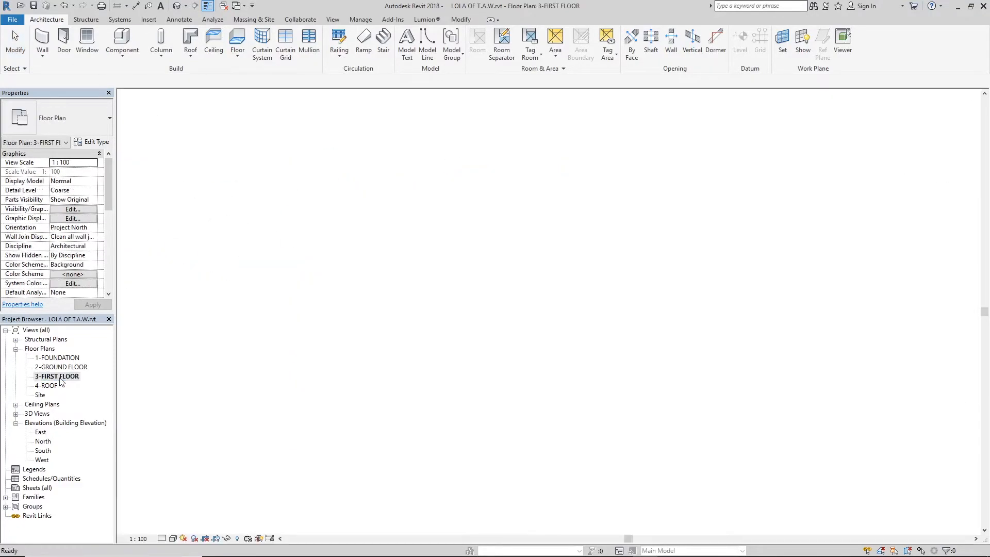
{"action": "scroll", "coordinate": [632, 271], "scroll_direction": "down", "scroll_amount": 3}
{"action": "scroll", "coordinate": [684, 259], "scroll_direction": "up", "scroll_amount": 5}
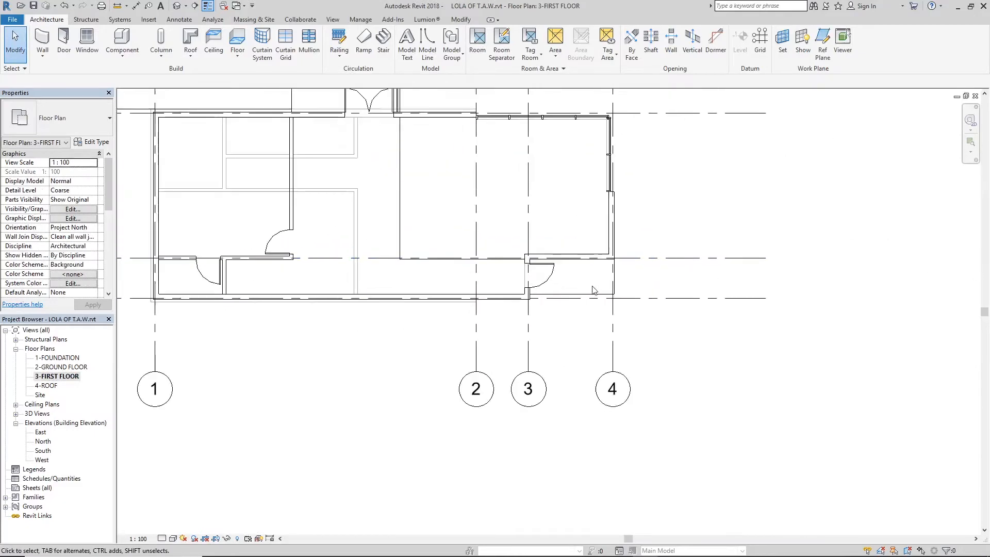
{"action": "scroll", "coordinate": [596, 270], "scroll_direction": "down", "scroll_amount": 3}
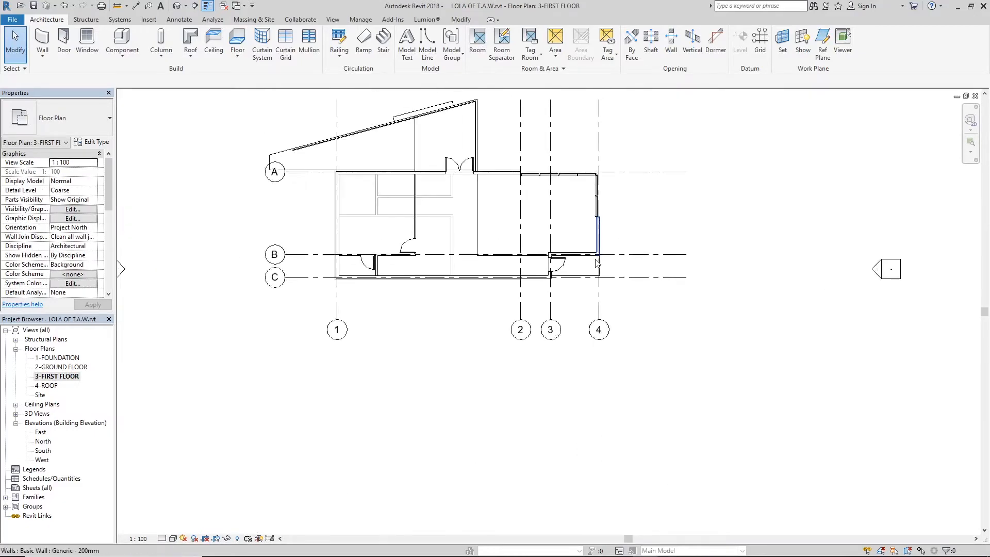
{"action": "scroll", "coordinate": [593, 263], "scroll_direction": "up", "scroll_amount": 6}
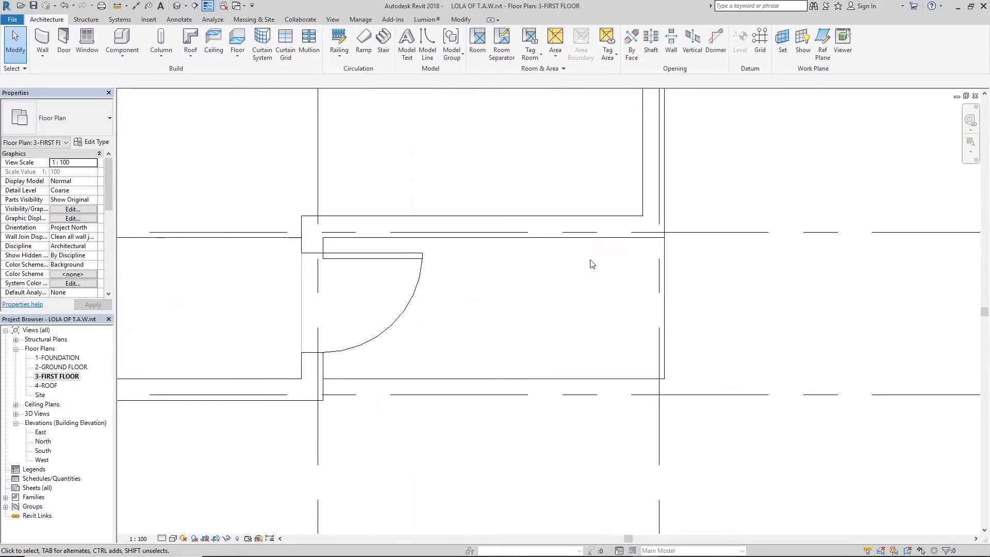
{"action": "left_click", "coordinate": [343, 40]}
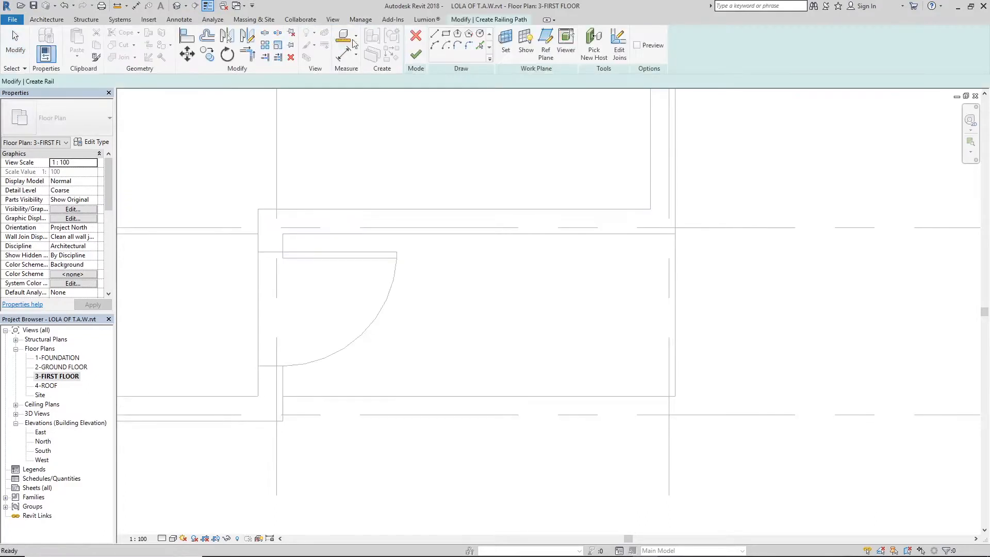
{"action": "left_click", "coordinate": [479, 46]}
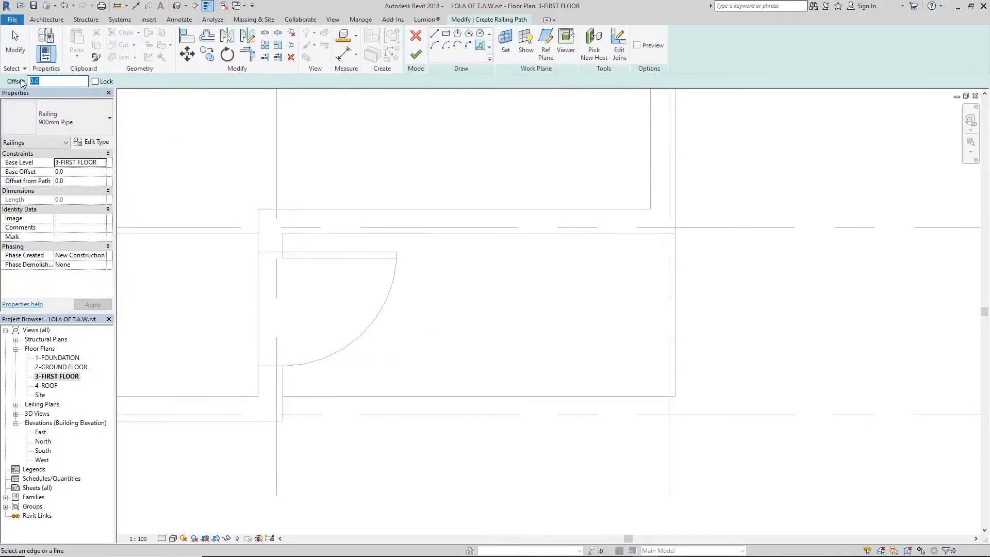
{"action": "left_click", "coordinate": [496, 396]}
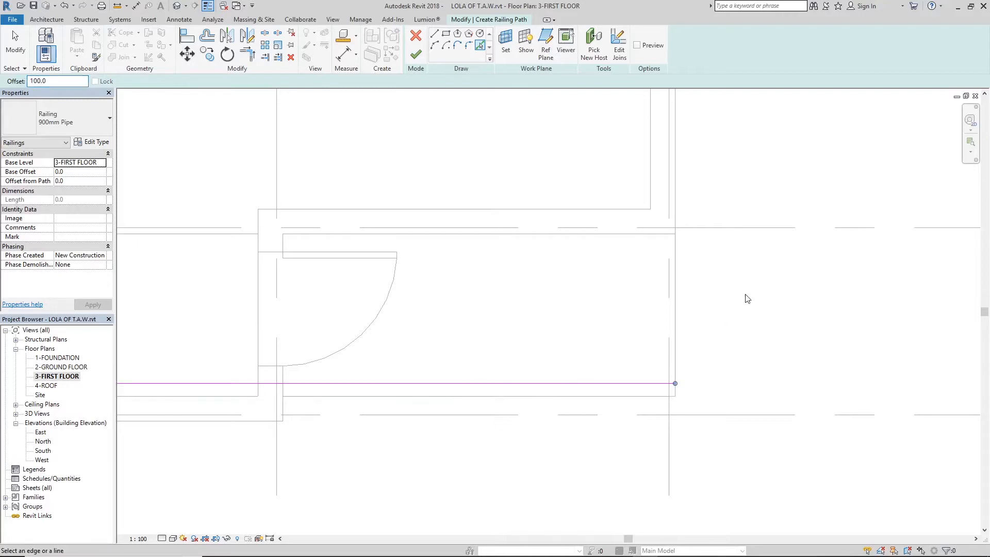
Trim the path's south line back to the wall face beside the balcony door and finish the railing
{"action": "left_click", "coordinate": [278, 56]}
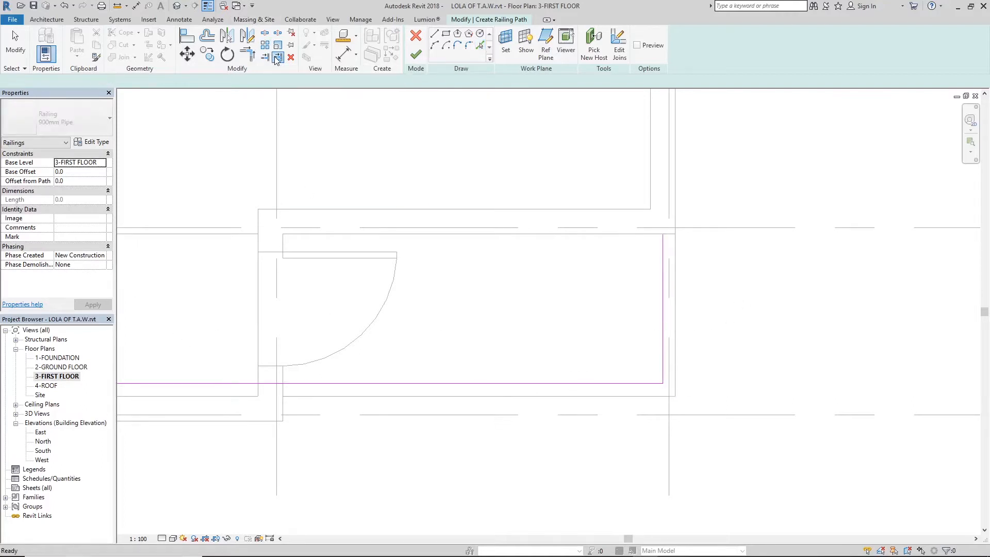
{"action": "left_click", "coordinate": [287, 375]}
{"action": "left_click", "coordinate": [307, 383]}
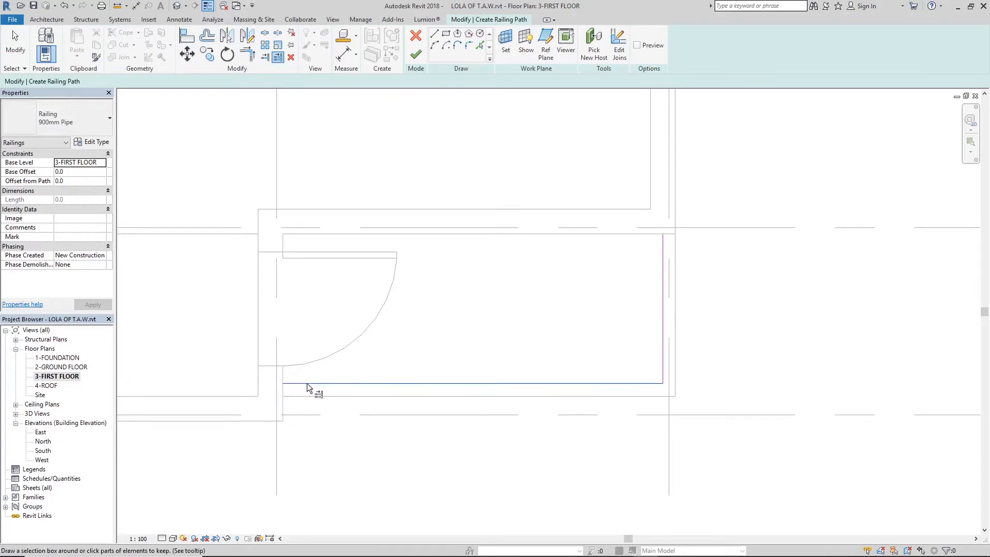
{"action": "key", "text": "Escape"}
{"action": "left_click", "coordinate": [416, 54]}
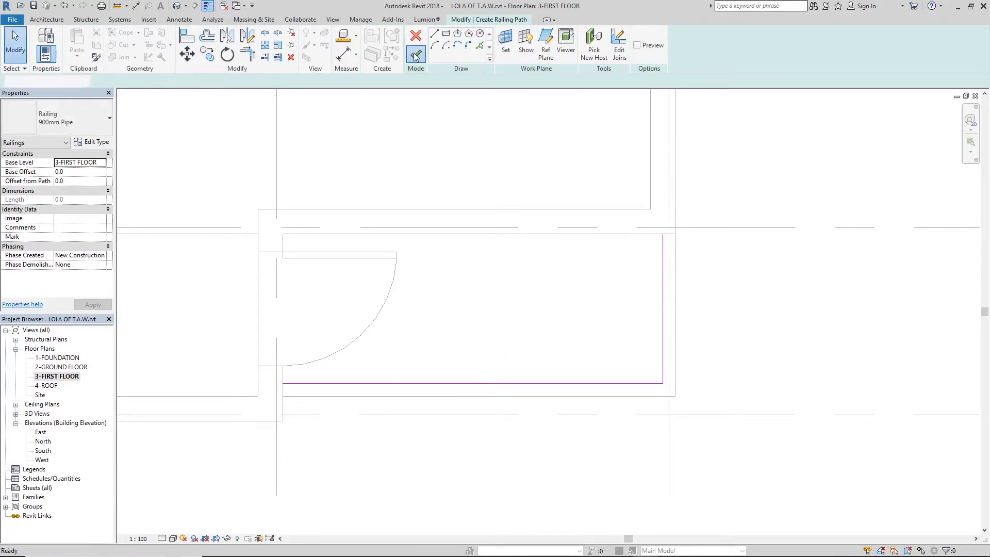
Examine the southeast balcony railing in the 3D view and the whole house in the perspective view 3D View 1
{"action": "left_click", "coordinate": [187, 5]}
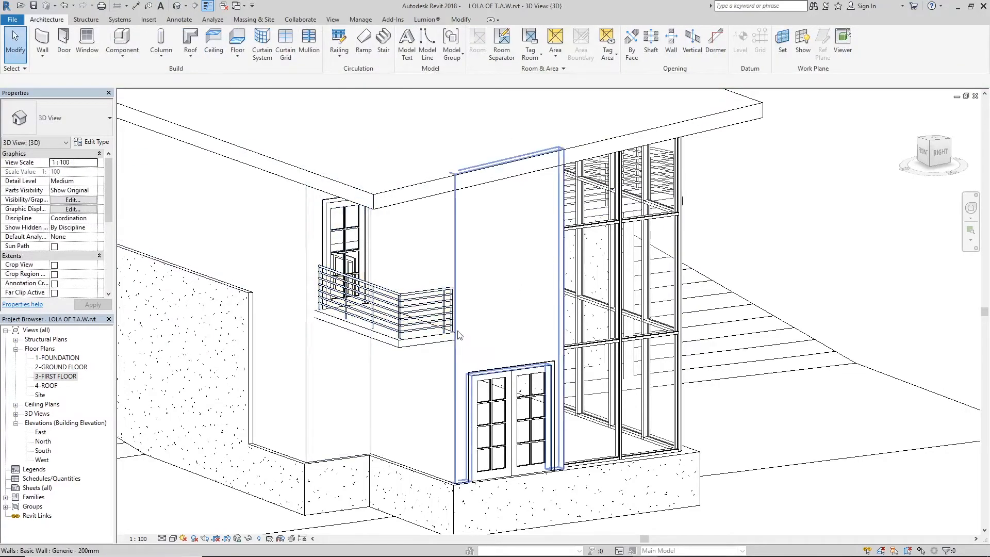
{"action": "middle_click_drag", "start_coordinate": [458, 336], "coordinate": [155, 413], "text": "shift"}
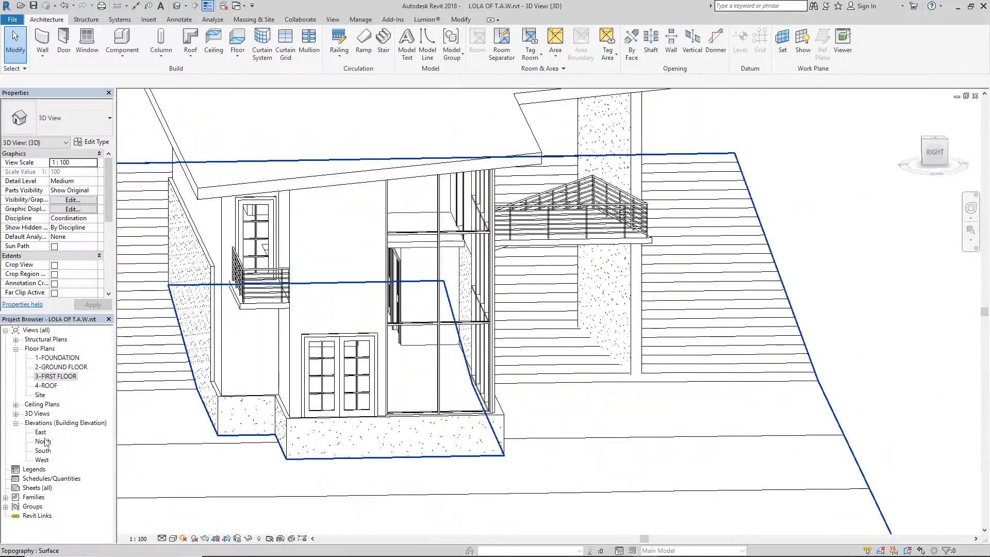
{"action": "left_click", "coordinate": [16, 413]}
{"action": "double_click", "coordinate": [49, 422]}
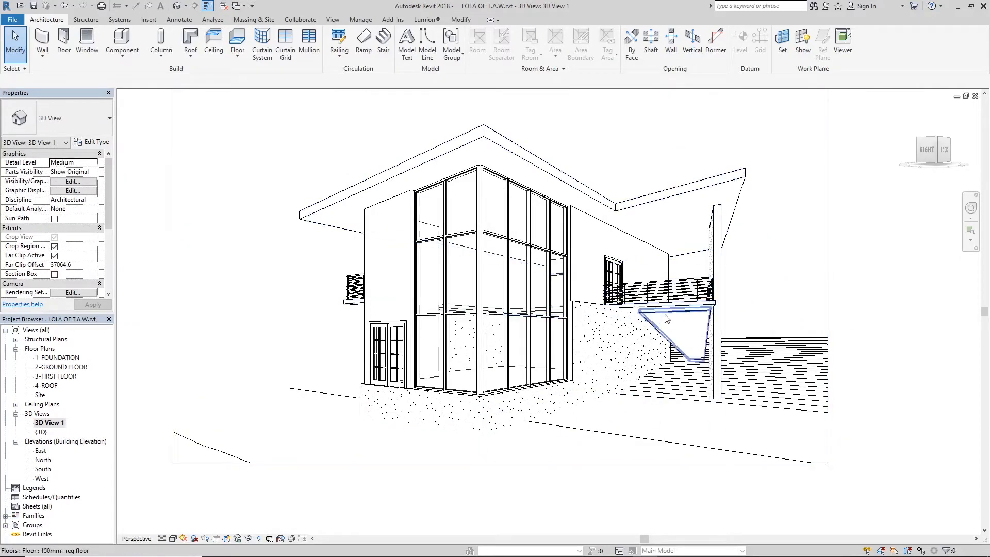
{"action": "scroll", "coordinate": [645, 381], "scroll_direction": "down", "scroll_amount": 3}
{"action": "left_click", "coordinate": [594, 366]}
{"action": "left_click", "coordinate": [762, 351]}
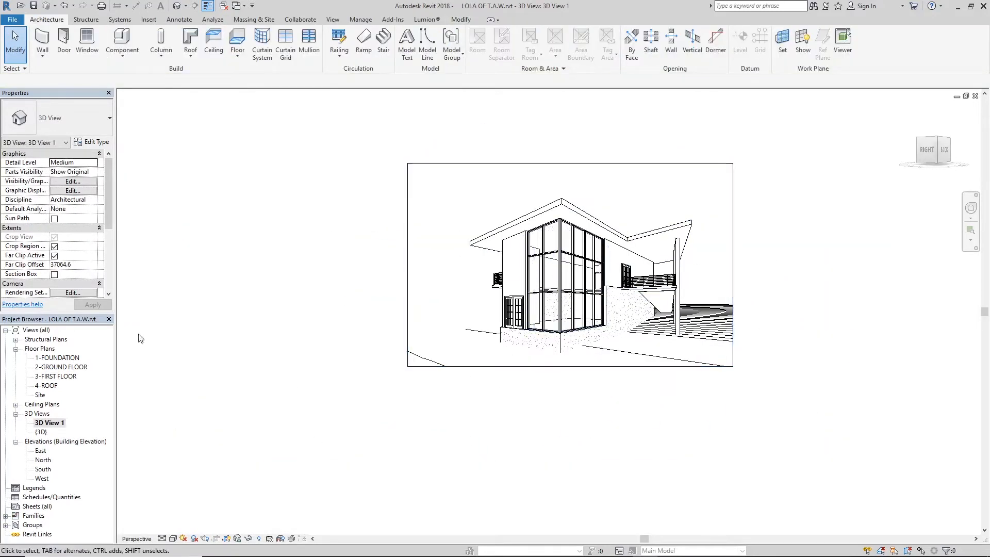
On the 3-FIRST FLOOR plan, start a straight-run stair and set its base level to 2-GROUND FLOOR
{"action": "double_click", "coordinate": [63, 368]}
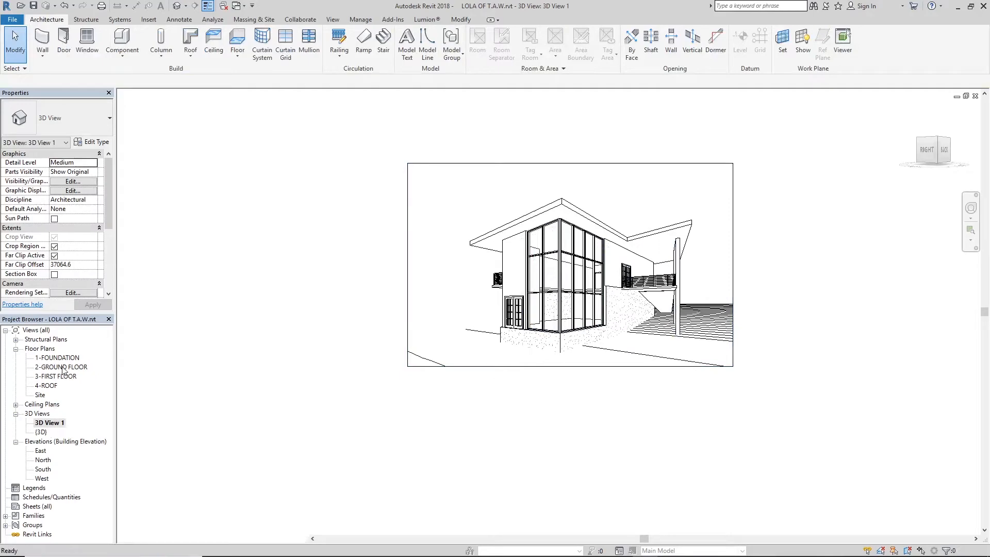
{"action": "double_click", "coordinate": [57, 377]}
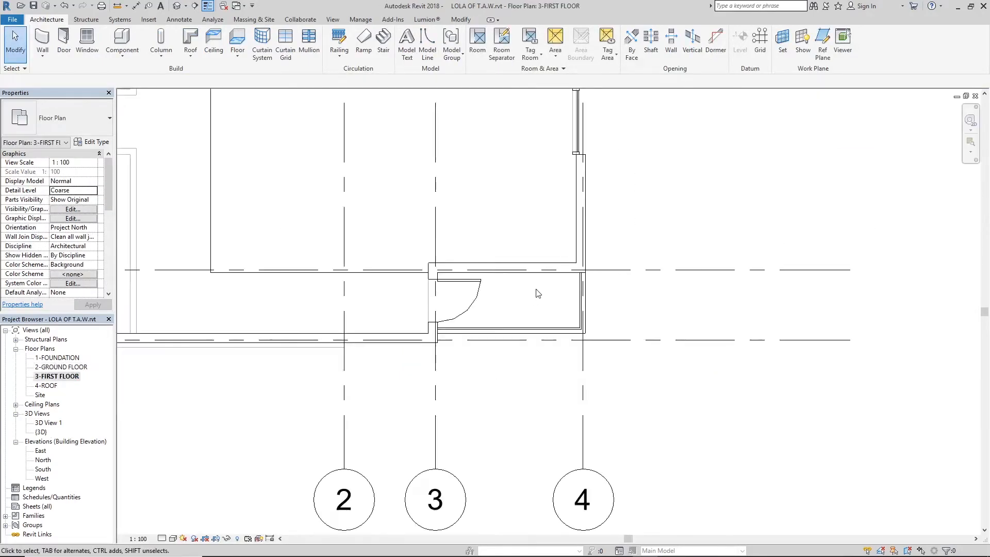
{"action": "left_click", "coordinate": [382, 42]}
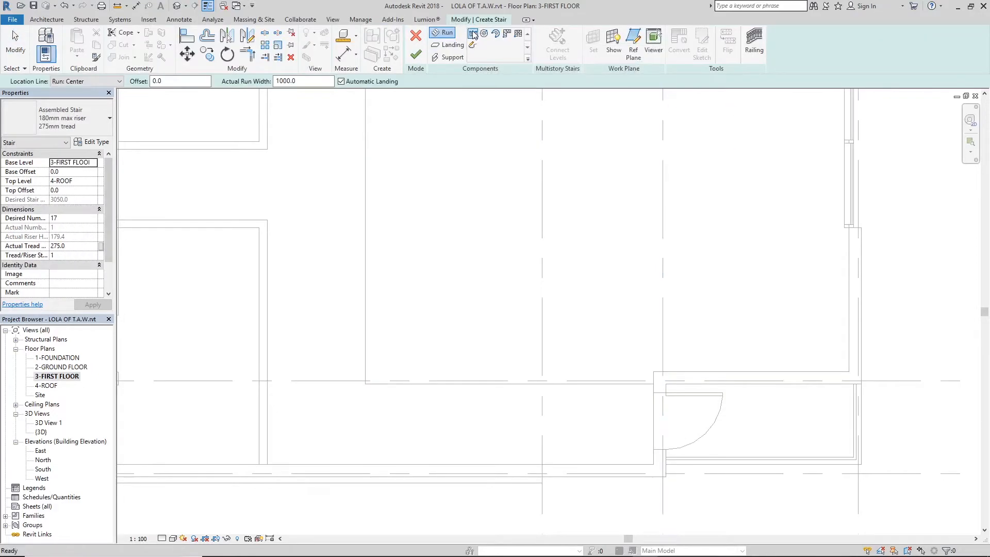
{"action": "scroll", "coordinate": [845, 362], "scroll_direction": "down", "scroll_amount": 3}
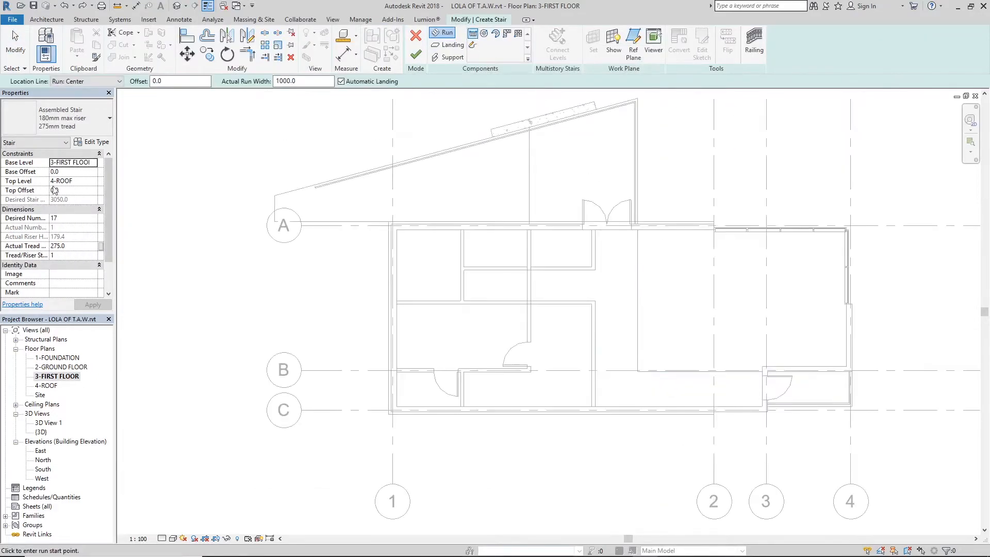
{"action": "left_click", "coordinate": [93, 181]}
{"action": "left_click", "coordinate": [93, 182]}
{"action": "left_click", "coordinate": [93, 163]}
{"action": "left_click", "coordinate": [93, 162]}
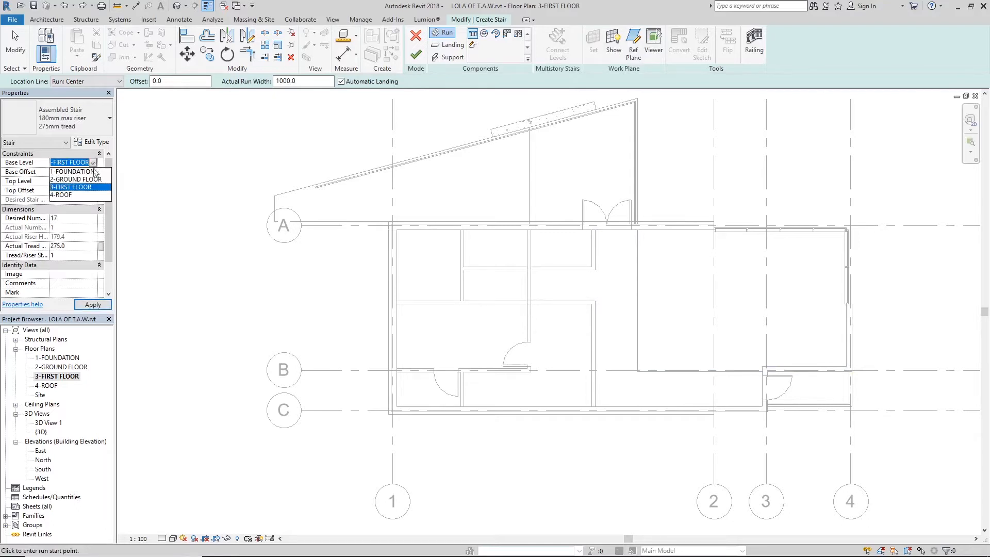
{"action": "left_click", "coordinate": [91, 186]}
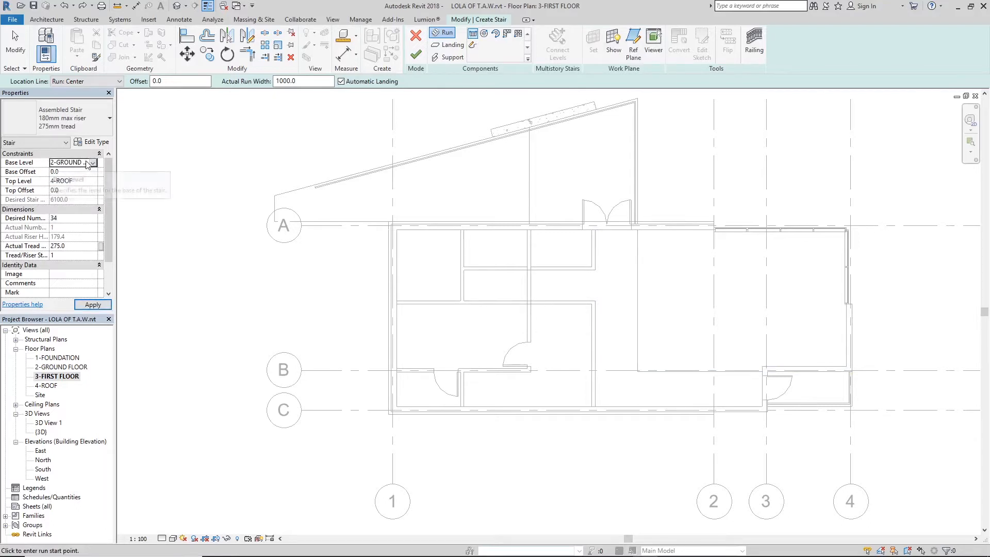
Set the stair's top level to 3-FIRST FLOOR, keeping 2-GROUND FLOOR as its base level, and apply the constraints
{"action": "left_click", "coordinate": [93, 163]}
{"action": "left_click", "coordinate": [93, 163]}
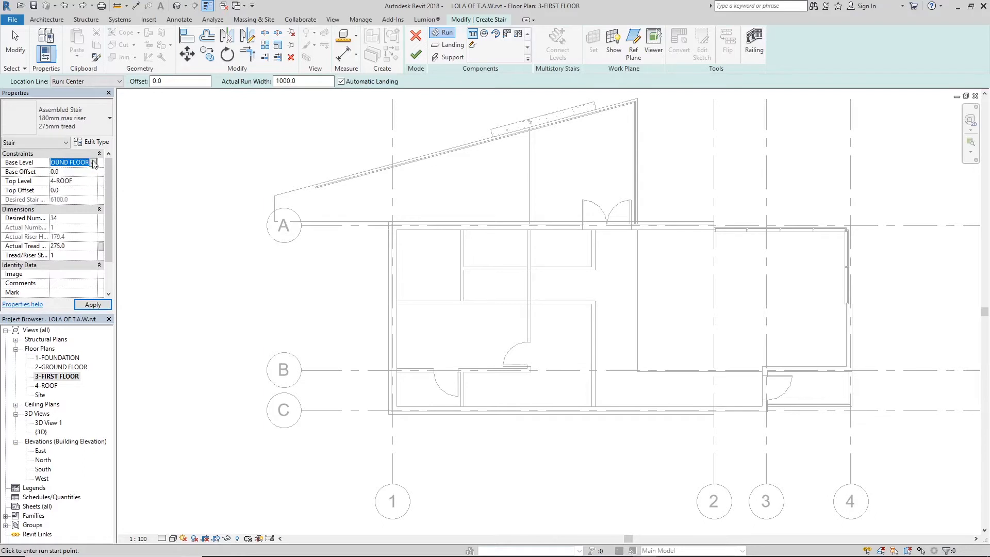
{"action": "left_click", "coordinate": [93, 163]}
{"action": "left_click", "coordinate": [93, 180]}
{"action": "left_click", "coordinate": [93, 184]}
{"action": "left_click", "coordinate": [81, 216]}
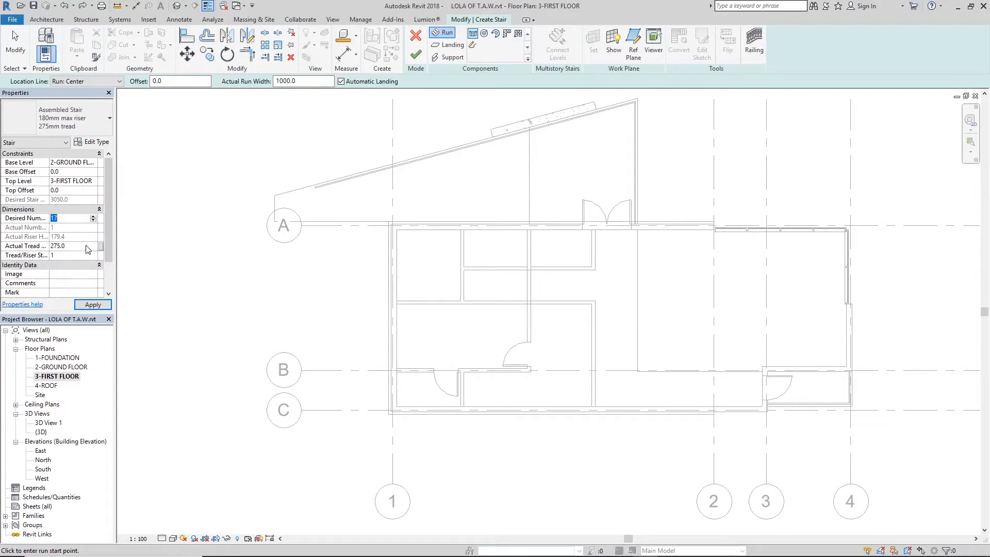
{"action": "scroll", "coordinate": [87, 249], "scroll_direction": "down", "scroll_amount": 2}
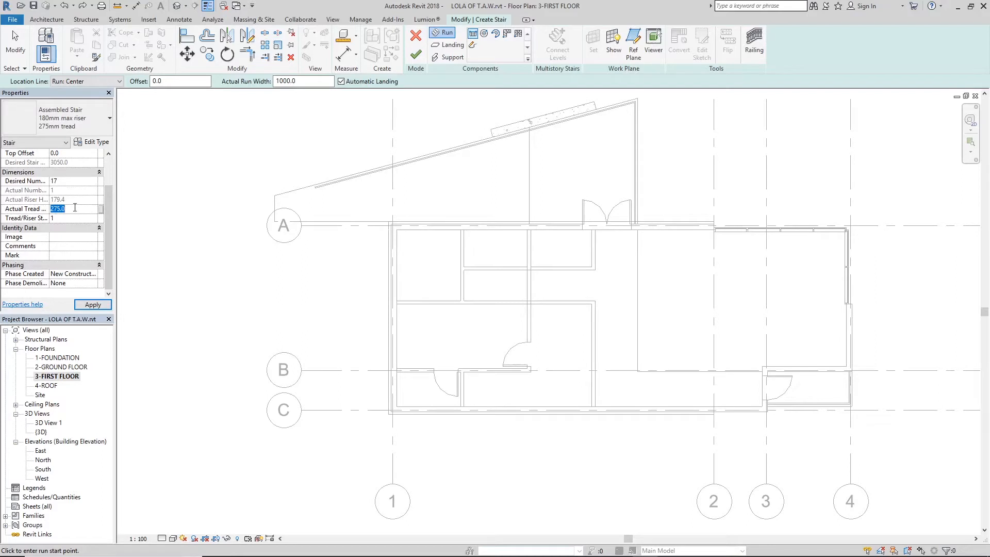
{"action": "left_click", "coordinate": [93, 305]}
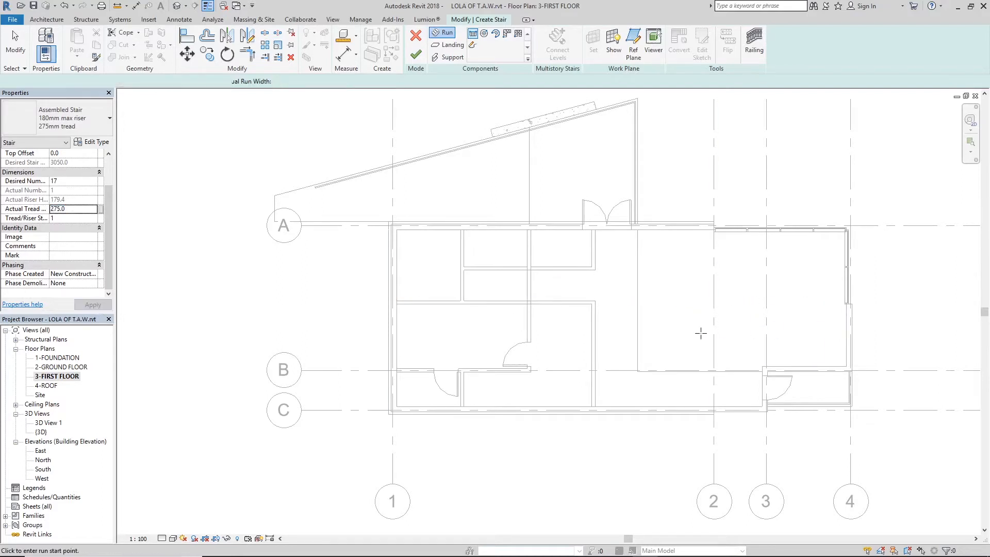
Draw a straight 17-riser stair run, 1000 mm wide, heading west just above grid line B from east of grid line 2
{"action": "left_click", "coordinate": [724, 355]}
{"action": "left_click", "coordinate": [614, 355]}
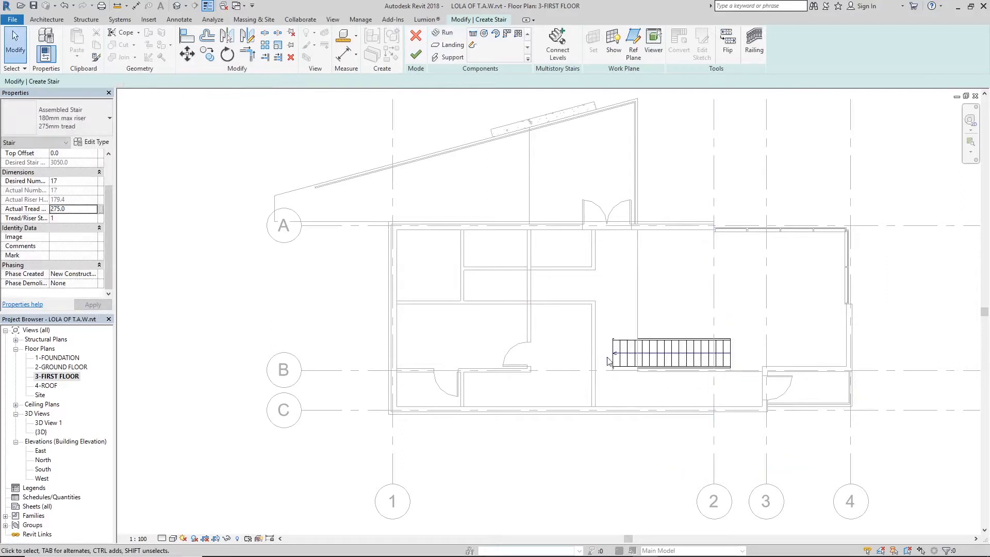
{"action": "scroll", "coordinate": [702, 353], "scroll_direction": "up", "scroll_amount": 3}
Move the stair run northeast so its upper end meets the edge of the first-floor slab opening
{"action": "left_click", "coordinate": [697, 342]}
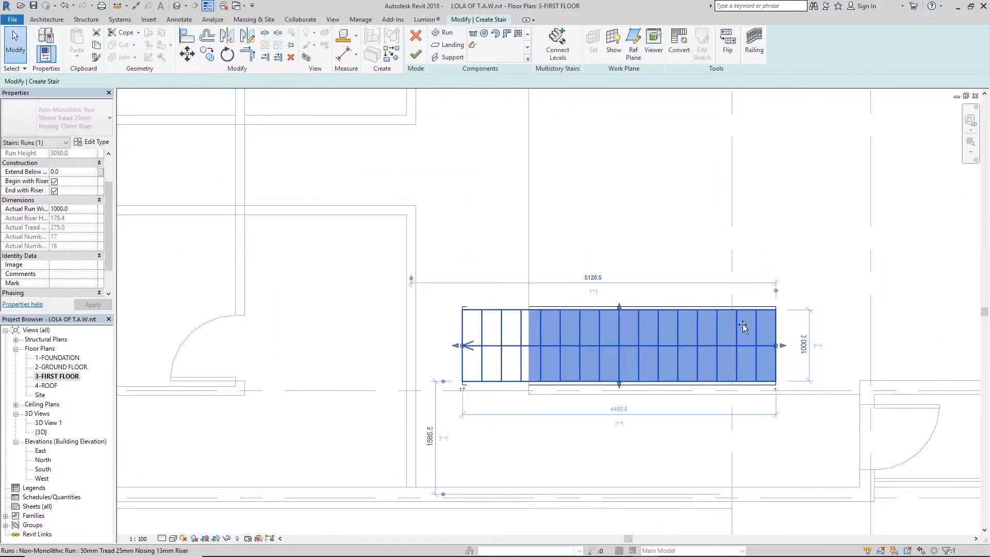
{"action": "left_click_drag", "start_coordinate": [743, 327], "coordinate": [763, 308]}
{"action": "left_click", "coordinate": [643, 158]}
{"action": "scroll", "coordinate": [583, 329], "scroll_direction": "down", "scroll_amount": 1}
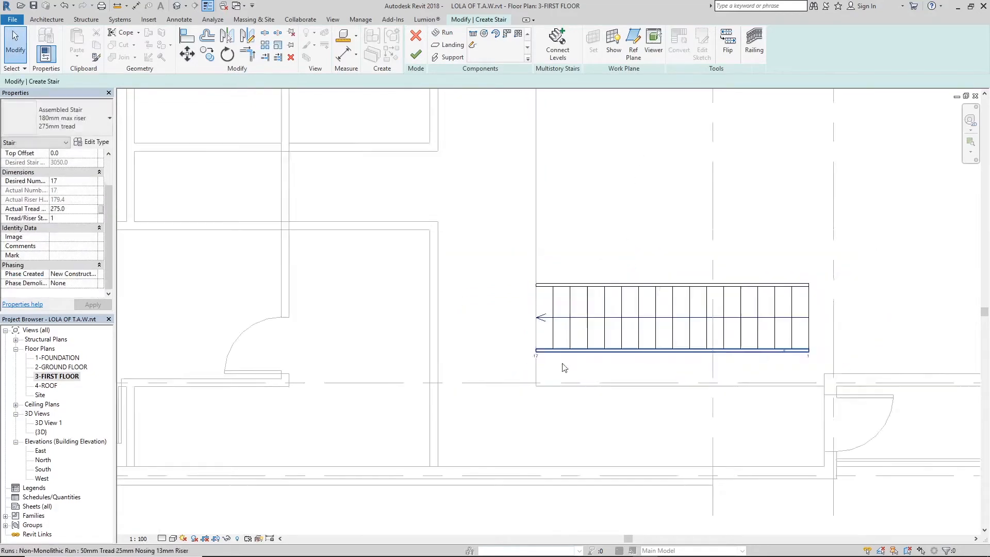
{"action": "scroll", "coordinate": [562, 361], "scroll_direction": "down", "scroll_amount": 4}
{"action": "scroll", "coordinate": [536, 330], "scroll_direction": "up", "scroll_amount": 3}
{"action": "scroll", "coordinate": [530, 324], "scroll_direction": "up", "scroll_amount": 1}
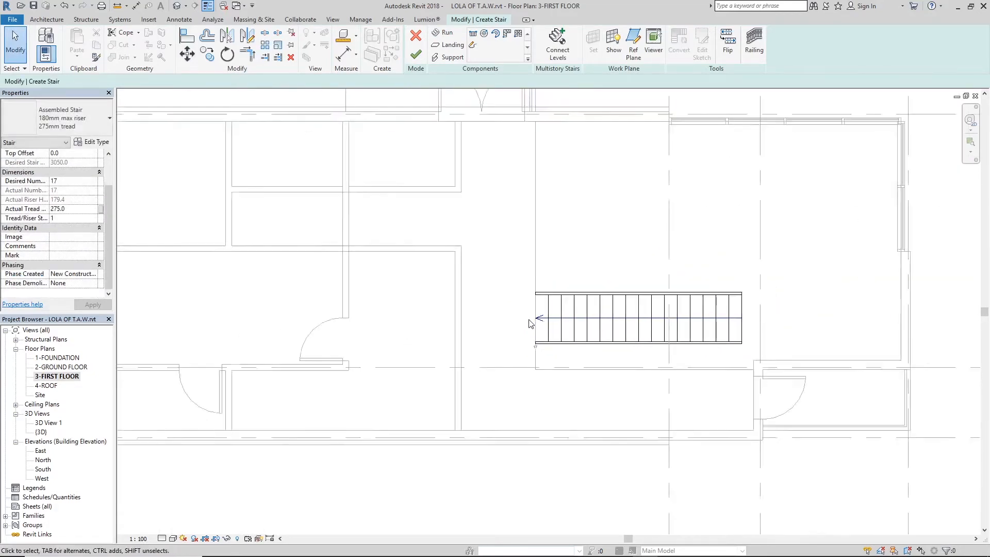
{"action": "scroll", "coordinate": [613, 281], "scroll_direction": "down", "scroll_amount": 4}
{"action": "scroll", "coordinate": [612, 281], "scroll_direction": "up", "scroll_amount": 4}
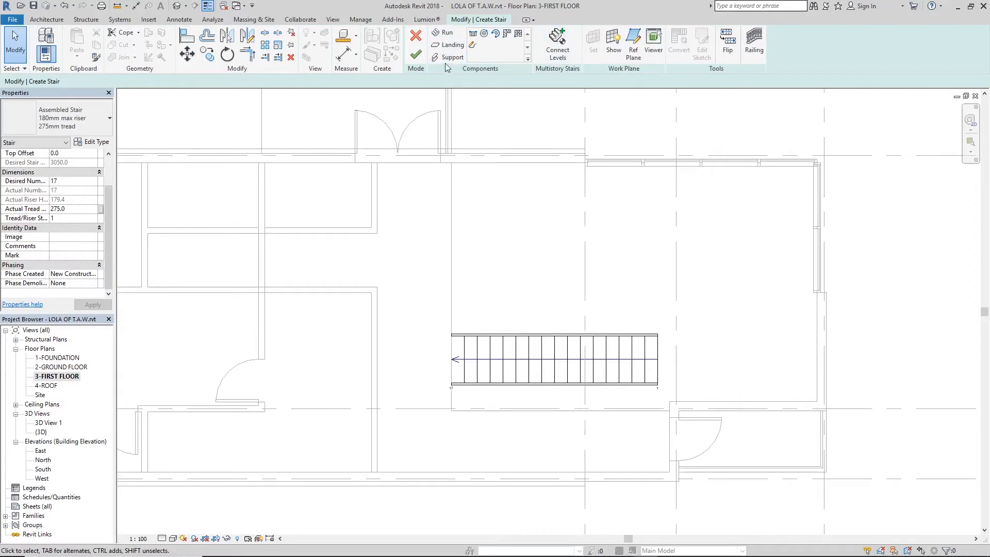
Try the Monolithic Stair and Precast Stair types on the stair, and return it to Assembled Stair 180mm max riser 275mm tread
{"action": "left_click", "coordinate": [80, 120]}
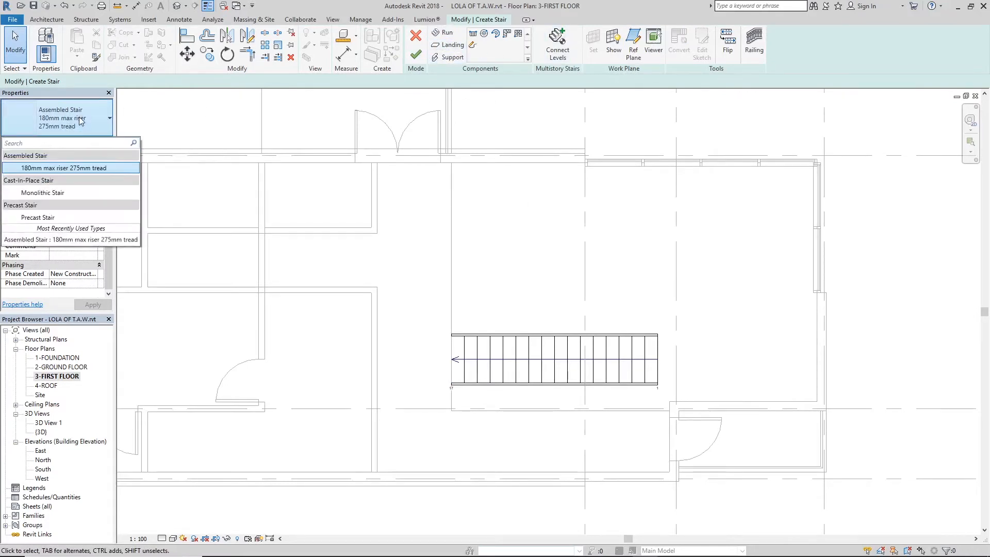
{"action": "left_click", "coordinate": [67, 193]}
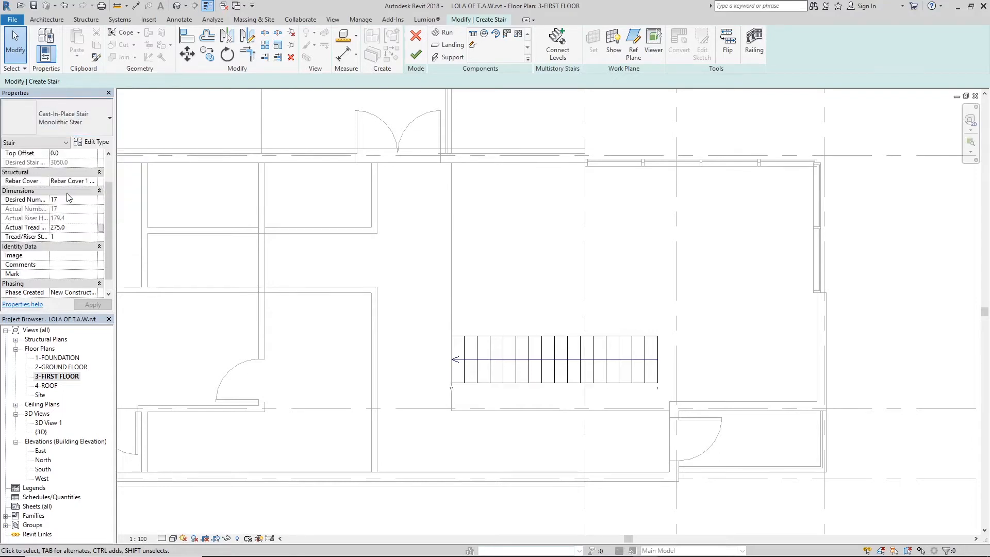
{"action": "left_click", "coordinate": [74, 119]}
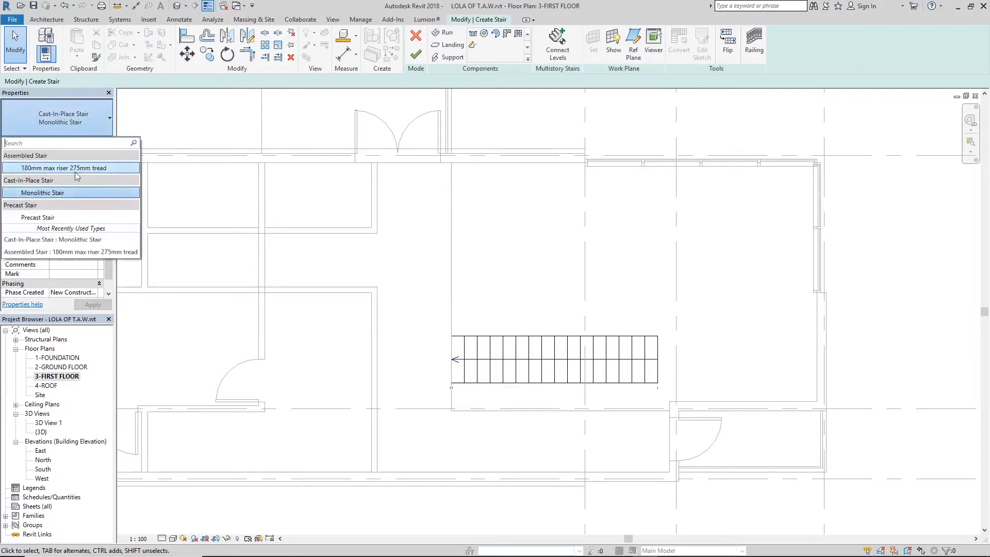
{"action": "left_click", "coordinate": [68, 217]}
{"action": "left_click", "coordinate": [72, 115]}
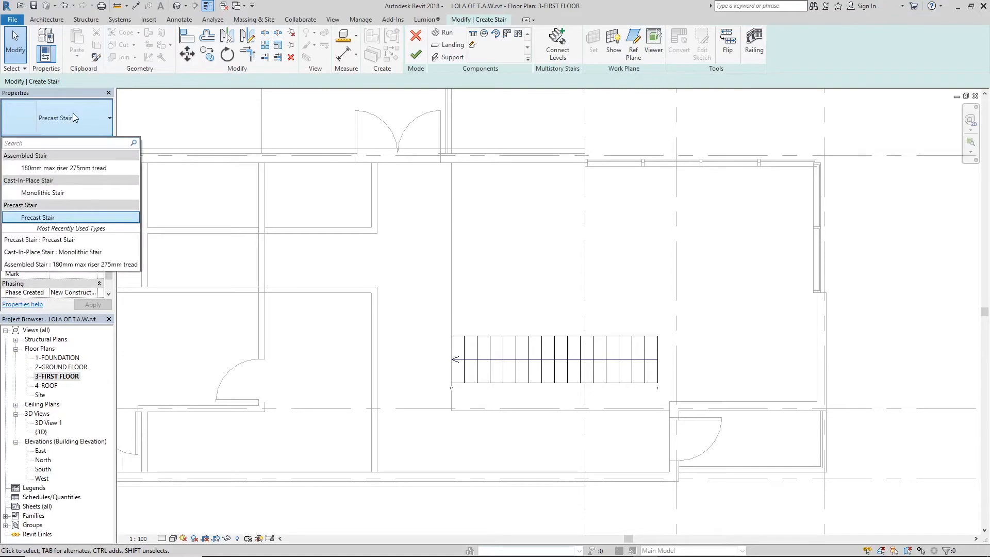
{"action": "left_click", "coordinate": [87, 168]}
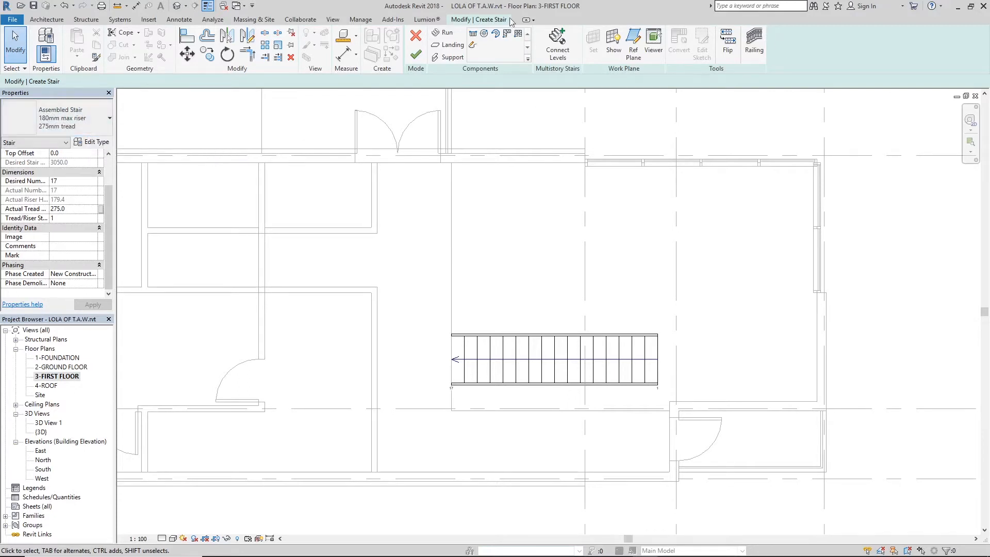
Finish the stair and bring it into close view through the curtain wall in the 3D view
{"action": "left_click", "coordinate": [416, 55]}
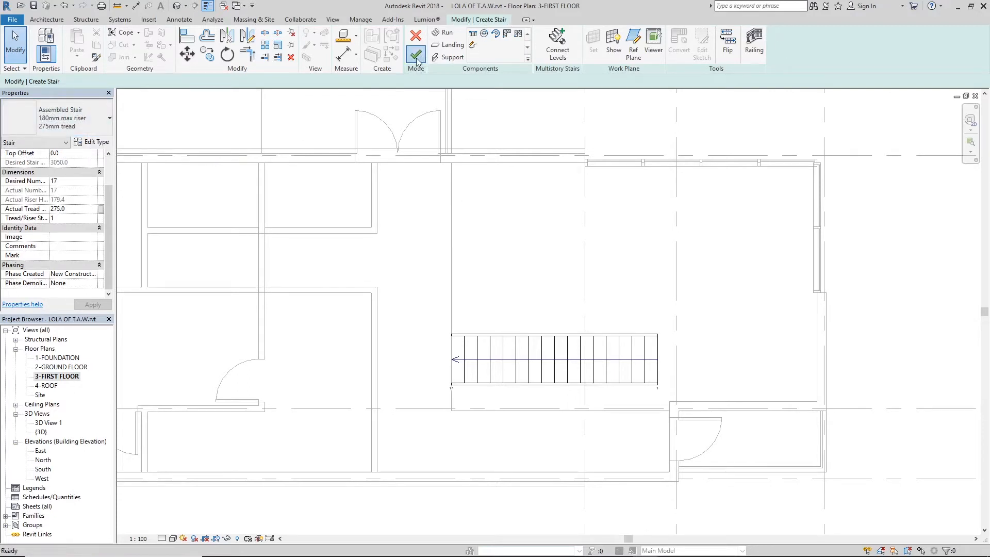
{"action": "left_click", "coordinate": [177, 5]}
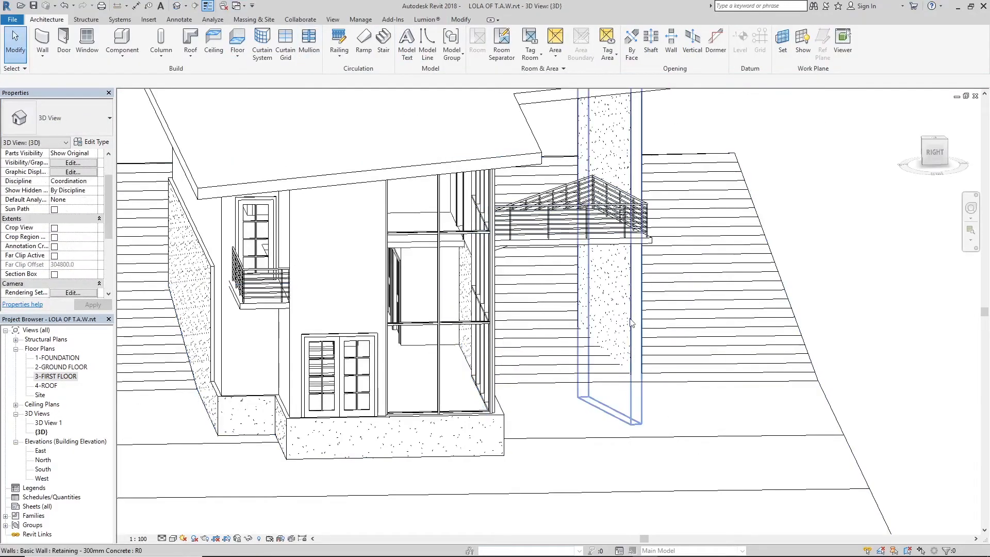
{"action": "middle_click_drag", "start_coordinate": [632, 330], "coordinate": [489, 367], "text": "shift"}
{"action": "scroll", "coordinate": [230, 342], "scroll_direction": "up", "scroll_amount": 5}
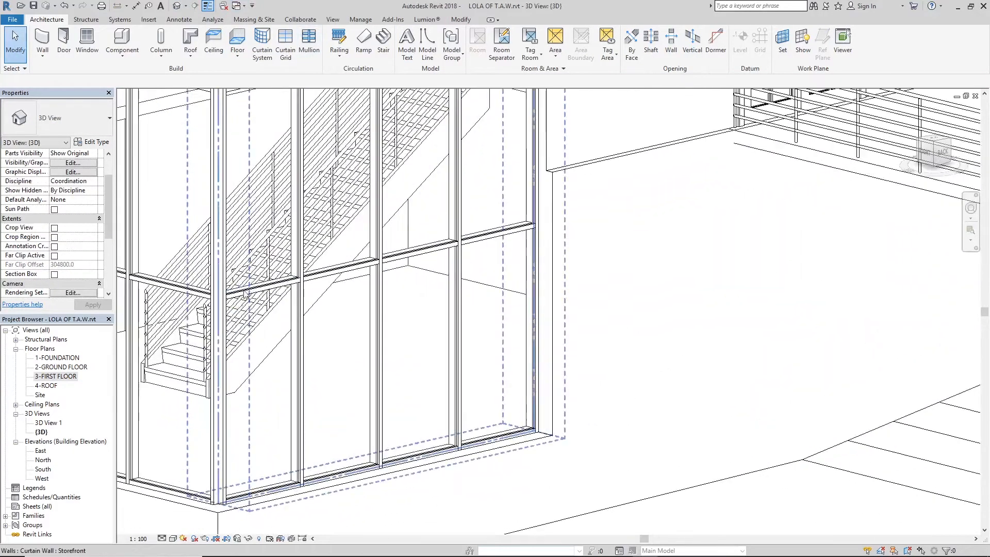
Change both stair railings to the Glass Panel - Bottom Fill type and view them through the curtain wall
{"action": "left_click", "coordinate": [264, 198]}
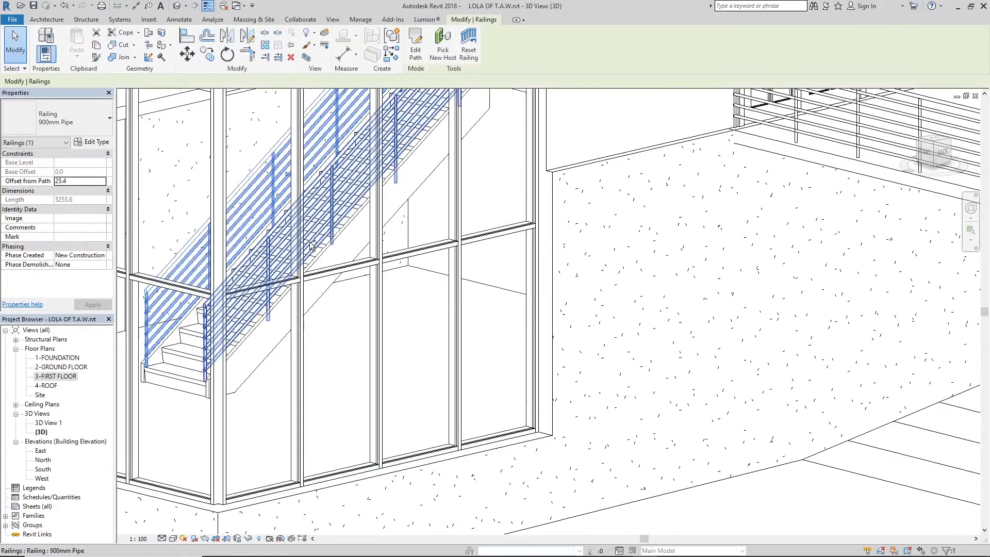
{"action": "left_click", "coordinate": [277, 229], "text": "ctrl"}
{"action": "left_click", "coordinate": [76, 120]}
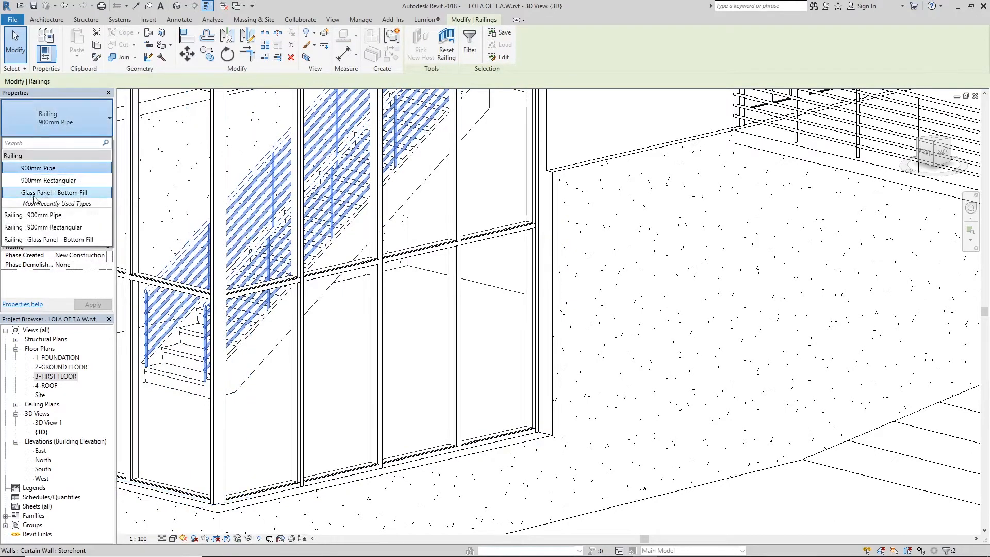
{"action": "left_click_drag", "start_coordinate": [38, 193], "coordinate": [39, 199]}
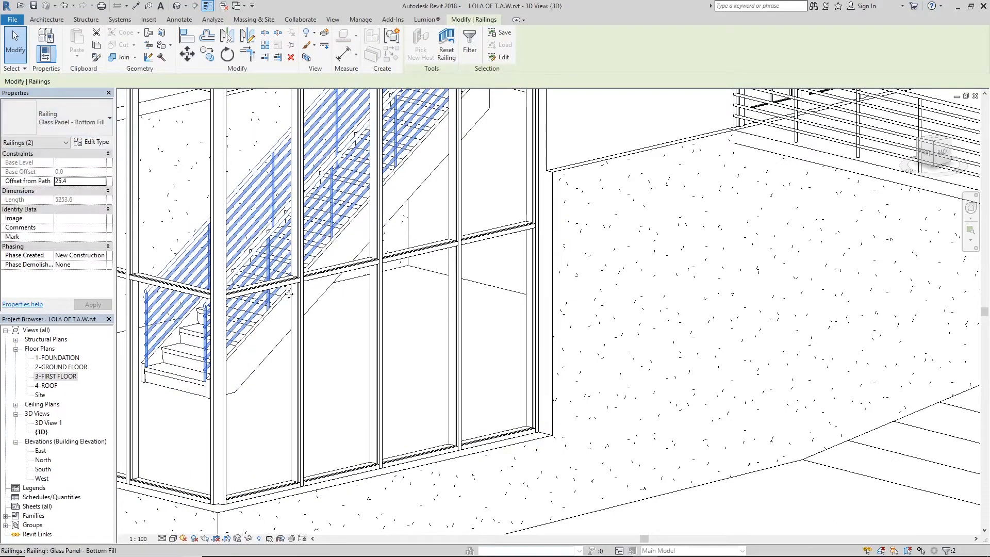
{"action": "scroll", "coordinate": [388, 337], "scroll_direction": "down", "scroll_amount": 5}
{"action": "middle_click_drag", "start_coordinate": [387, 337], "coordinate": [490, 200], "text": "shift"}
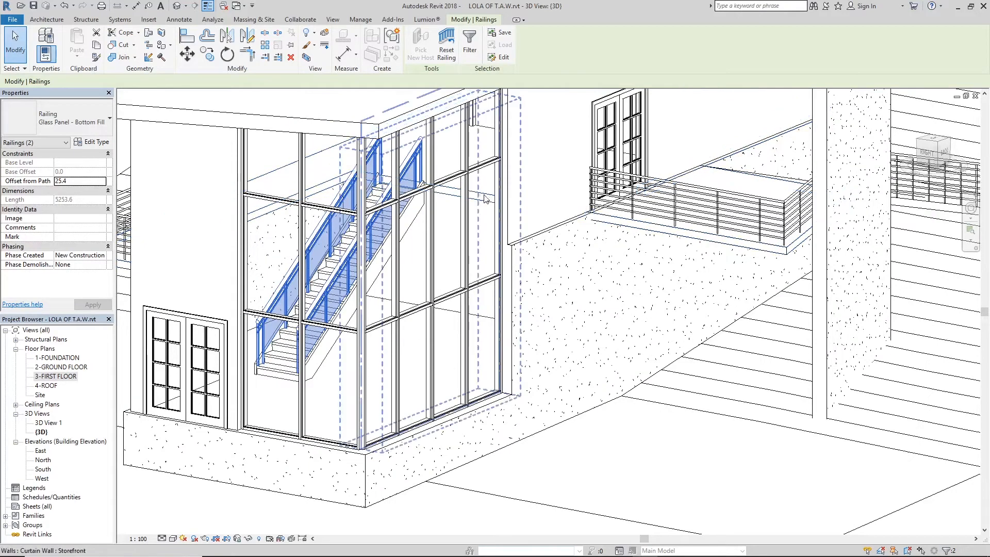
On the 3-FIRST FLOOR plan, sketch a railing path line about 3.7 m long beside the opening's west edge, from the north wall to the stair
{"action": "key", "text": "ctrl+Tab"}
{"action": "left_click", "coordinate": [55, 23]}
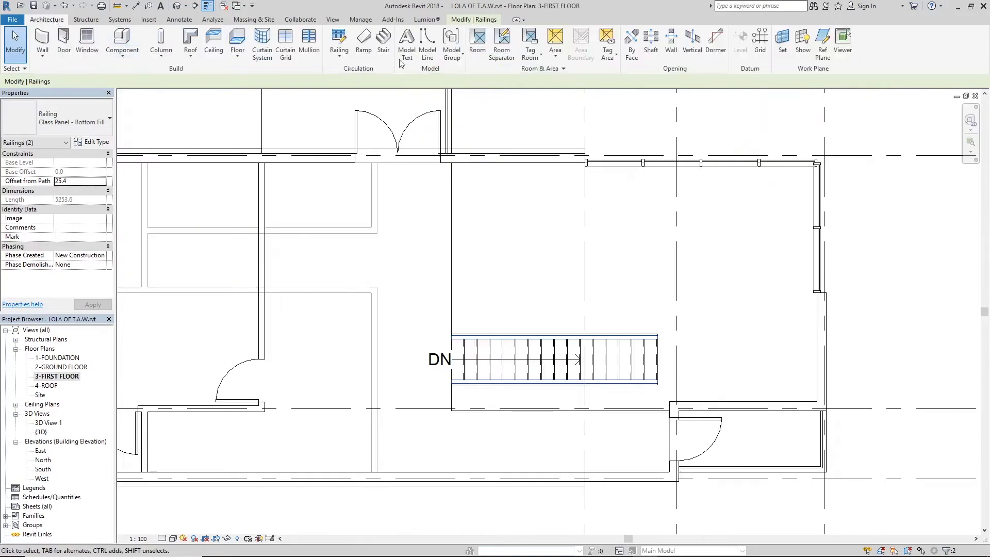
{"action": "left_click", "coordinate": [340, 42]}
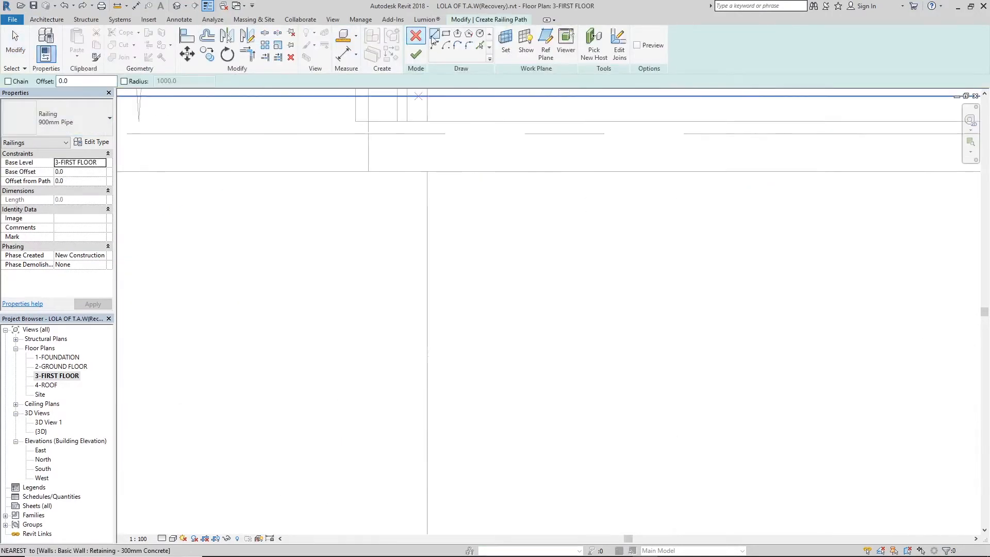
{"action": "scroll", "coordinate": [419, 163], "scroll_direction": "down", "scroll_amount": 3}
{"action": "scroll", "coordinate": [423, 154], "scroll_direction": "up", "scroll_amount": 2}
{"action": "left_click", "coordinate": [416, 164]}
{"action": "scroll", "coordinate": [414, 416], "scroll_direction": "up", "scroll_amount": 5}
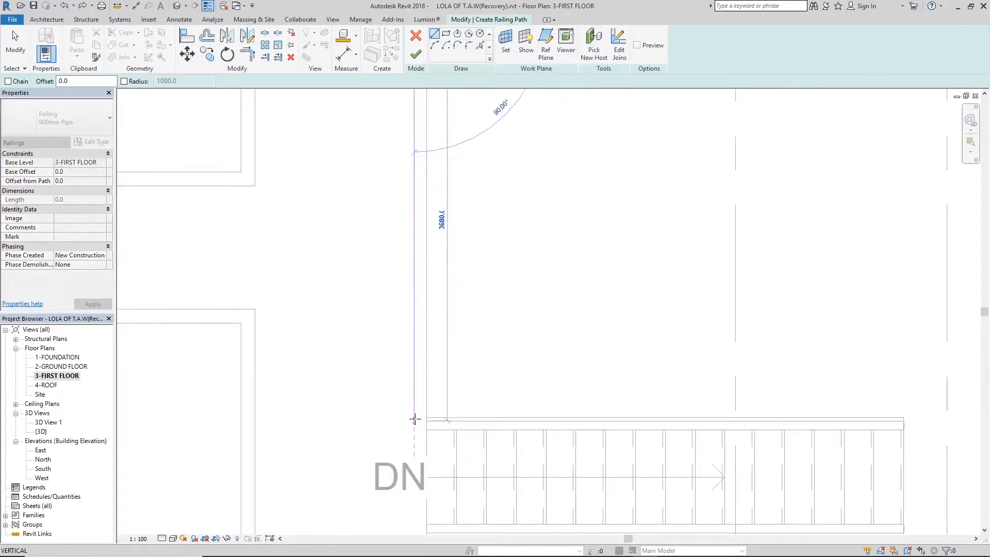
{"action": "left_click", "coordinate": [407, 416]}
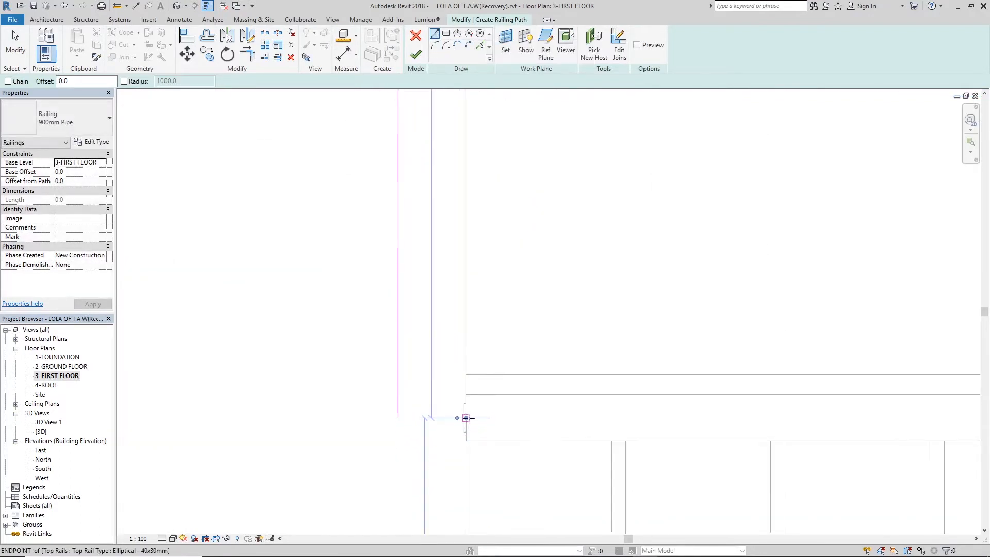
Connect the path to the end of the stair's north railing with a line about 117.5 mm long and finish the railing
{"action": "left_click", "coordinate": [466, 417]}
{"action": "left_click", "coordinate": [398, 417]}
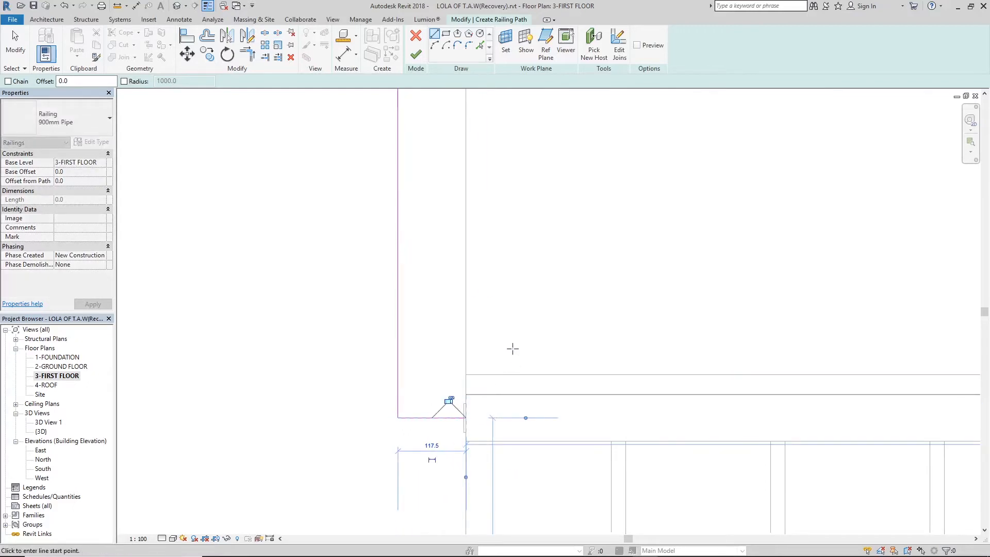
{"action": "scroll", "coordinate": [466, 421], "scroll_direction": "down", "scroll_amount": 5}
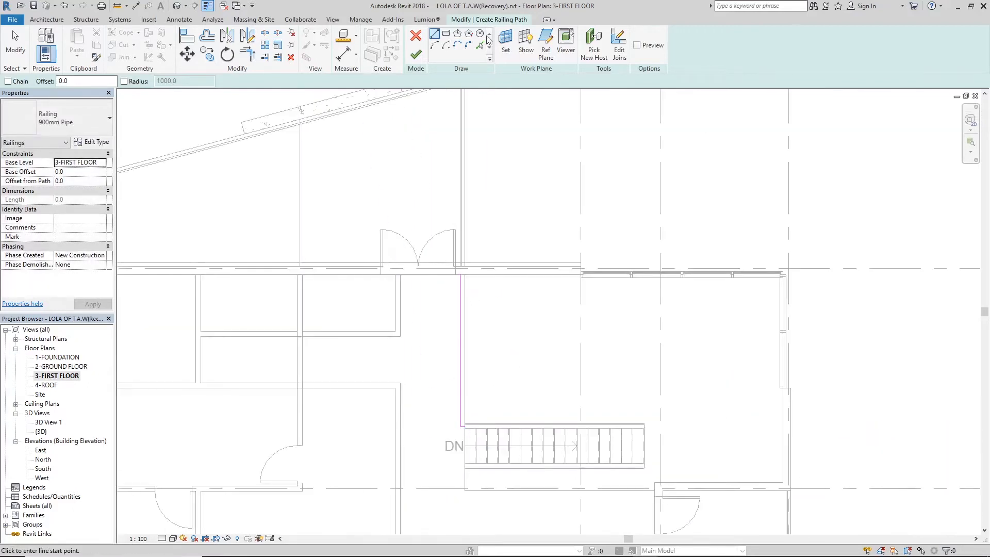
{"action": "scroll", "coordinate": [464, 275], "scroll_direction": "up", "scroll_amount": 3}
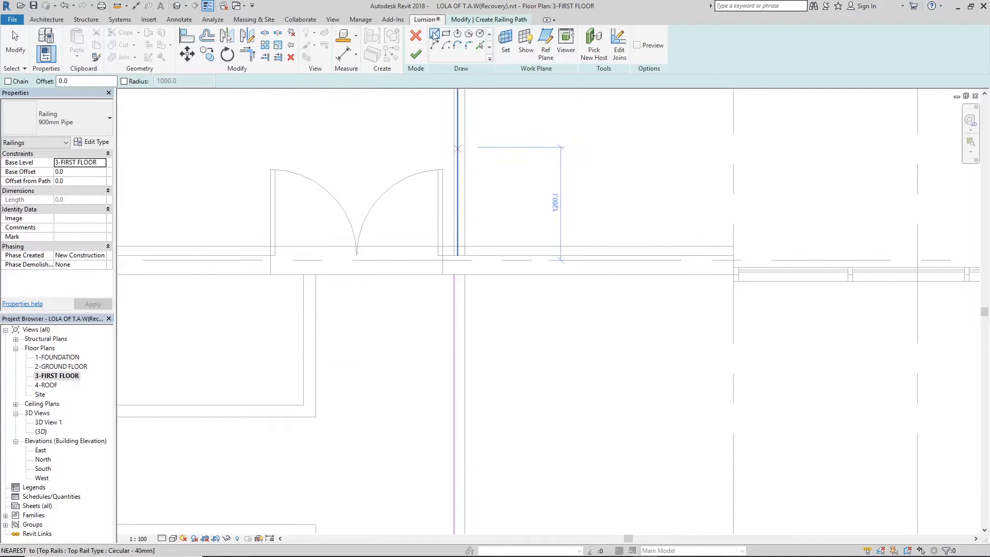
{"action": "left_click", "coordinate": [417, 54]}
{"action": "scroll", "coordinate": [499, 212], "scroll_direction": "down", "scroll_amount": 2}
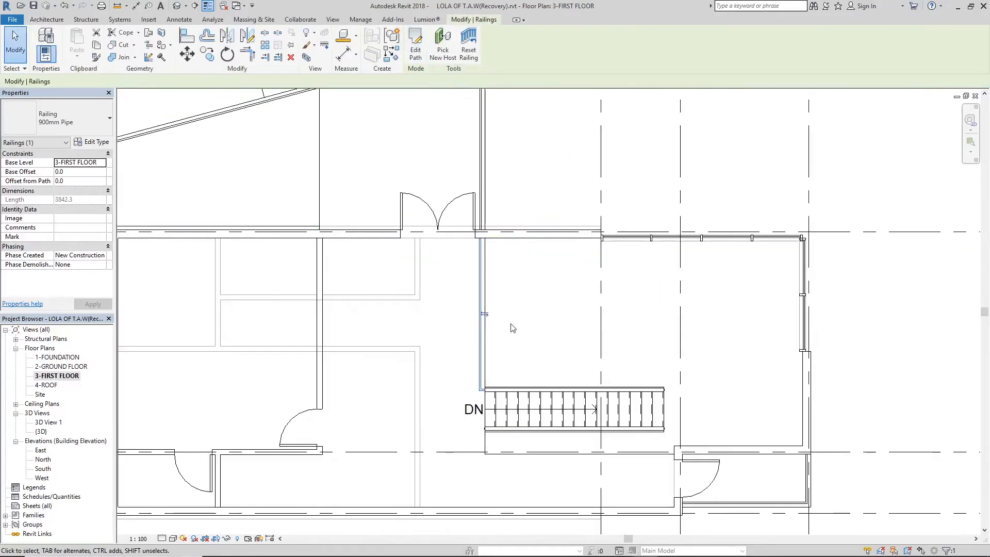
Change the new railing along the opening's west edge to the Glass Panel - Bottom Fill type
{"action": "scroll", "coordinate": [512, 328], "scroll_direction": "up", "scroll_amount": 3}
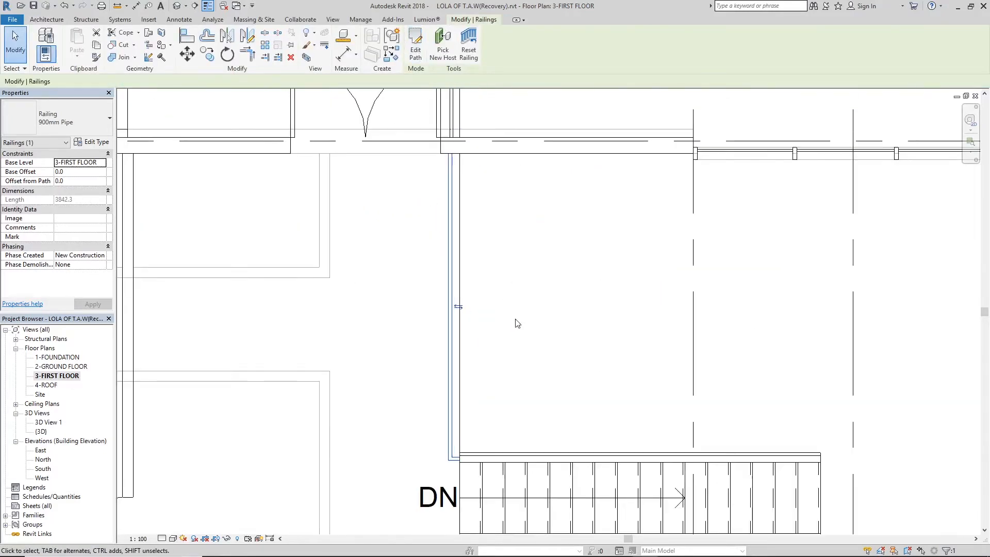
{"action": "left_click", "coordinate": [78, 111]}
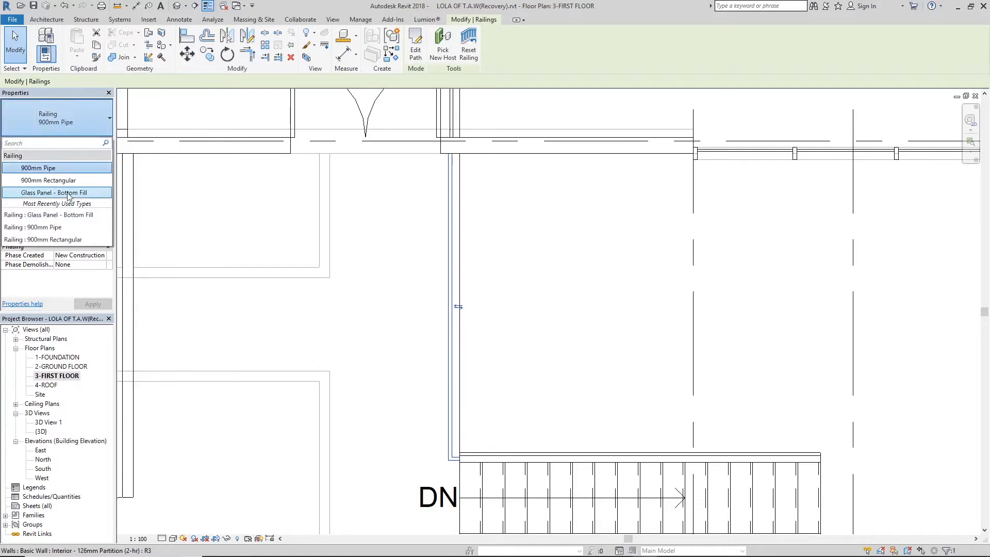
{"action": "left_click", "coordinate": [68, 194]}
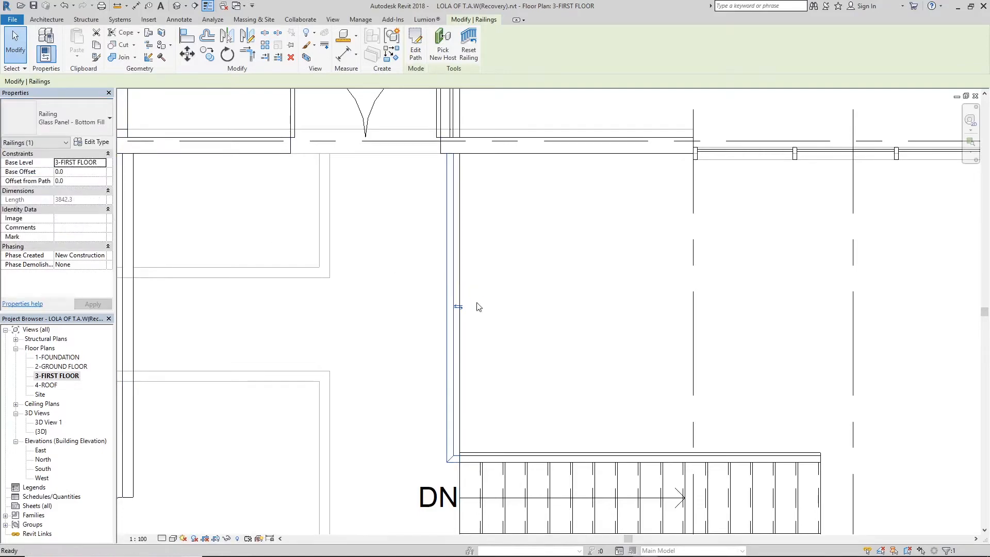
{"action": "left_click", "coordinate": [498, 298]}
Sketch a railing path about 4.74 m long beside the opening's south edge from the east wall, turning north for about 700 mm toward the stair
{"action": "scroll", "coordinate": [498, 298], "scroll_direction": "down", "scroll_amount": 5}
{"action": "scroll", "coordinate": [503, 391], "scroll_direction": "up", "scroll_amount": 5}
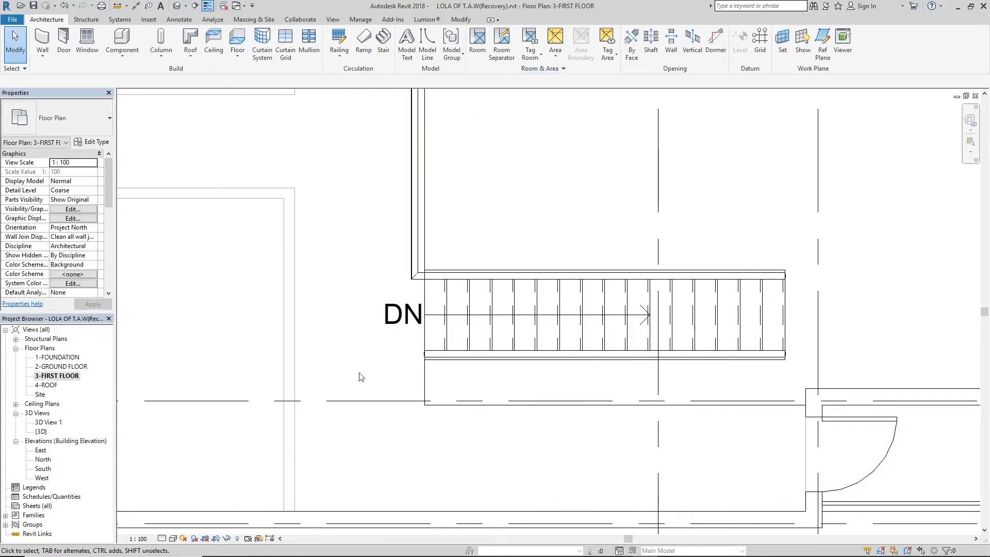
{"action": "left_click", "coordinate": [337, 37]}
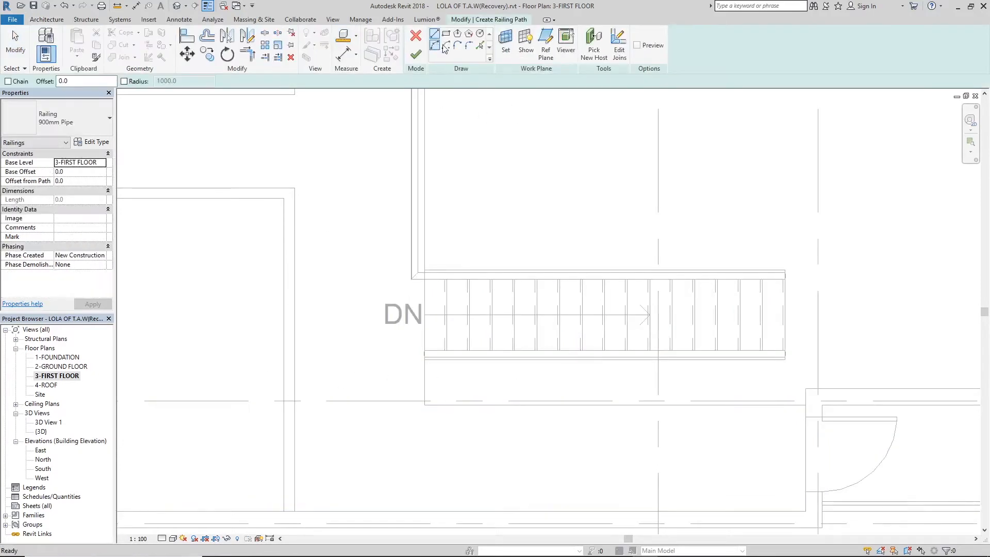
{"action": "scroll", "coordinate": [804, 414], "scroll_direction": "up", "scroll_amount": 4}
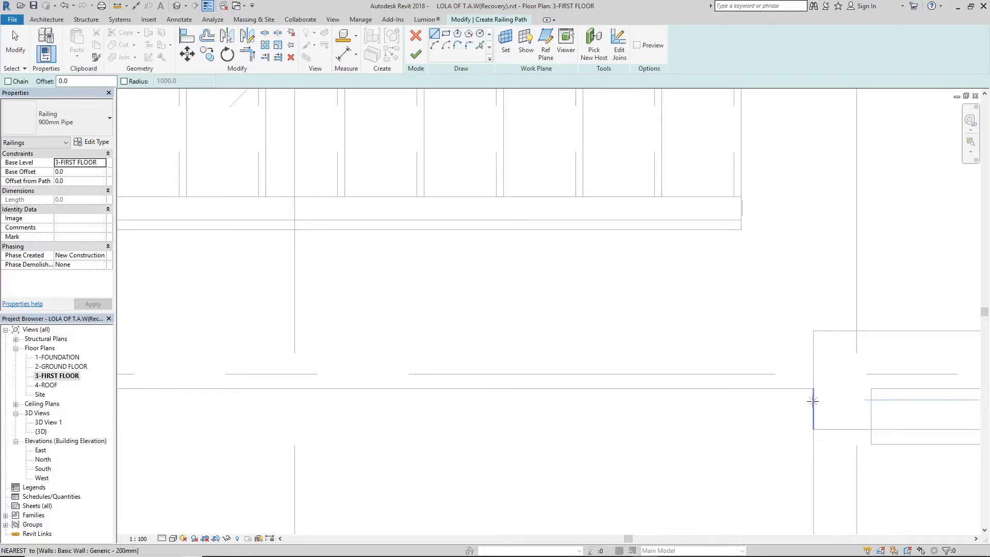
{"action": "left_click", "coordinate": [814, 402]}
{"action": "scroll", "coordinate": [814, 402], "scroll_direction": "down", "scroll_amount": 3}
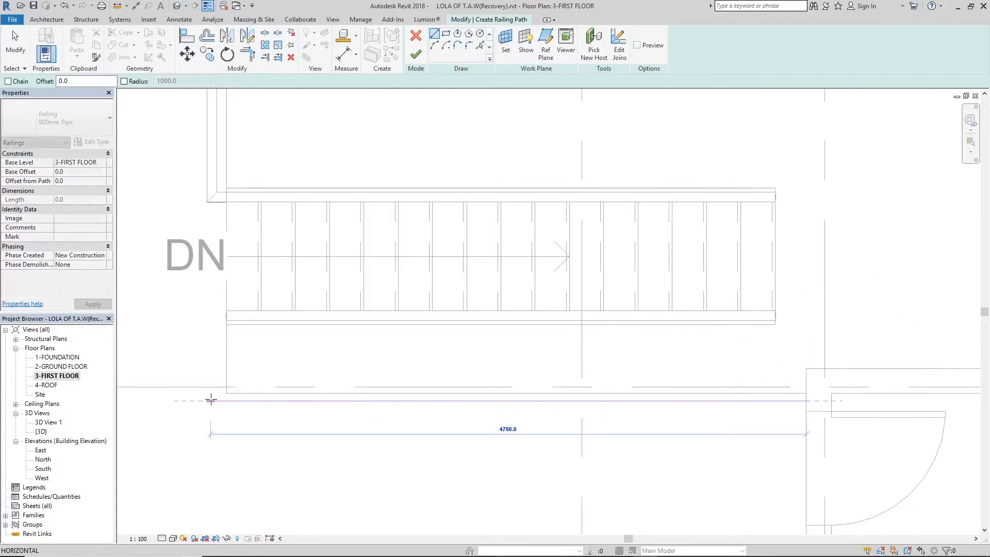
{"action": "left_click", "coordinate": [216, 401]}
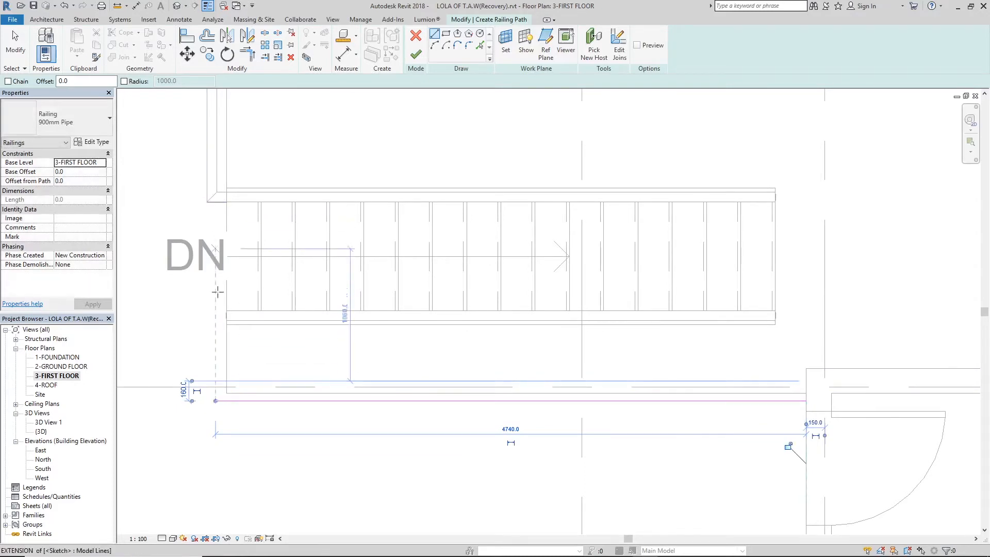
{"action": "left_click", "coordinate": [215, 314]}
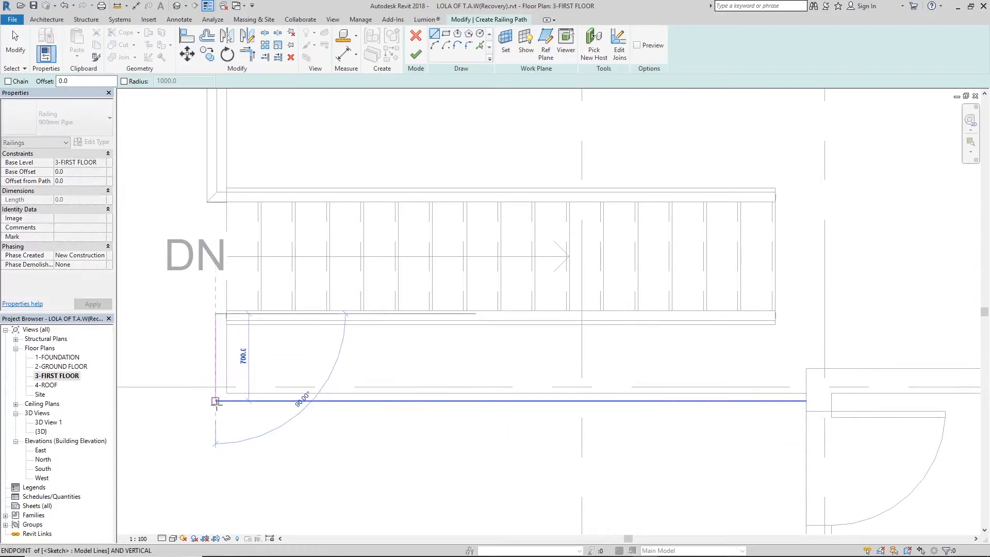
Connect the path to the end of the stair's south railing, trim the corner between the two lines, and finish the railing
{"action": "scroll", "coordinate": [213, 334], "scroll_direction": "up", "scroll_amount": 2}
{"action": "scroll", "coordinate": [214, 332], "scroll_direction": "up", "scroll_amount": 4}
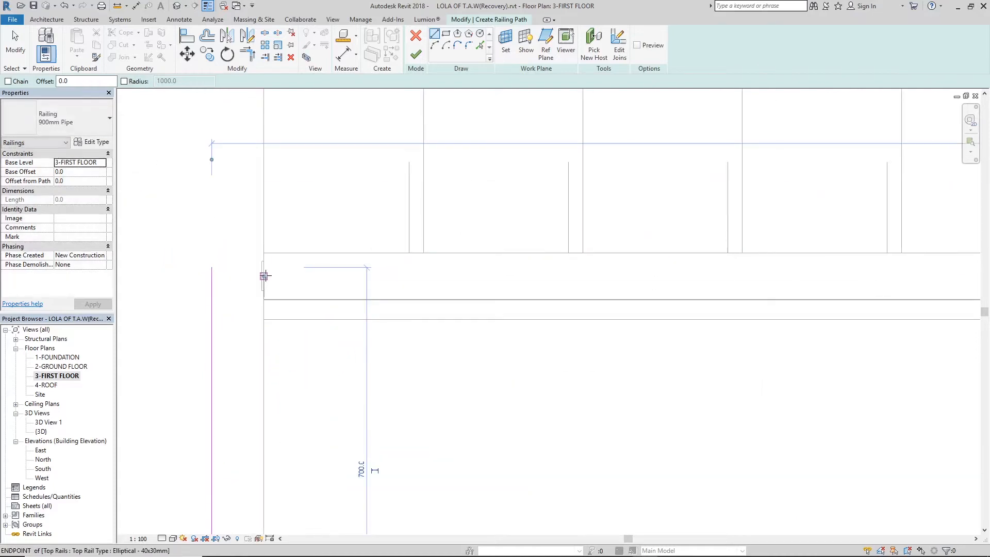
{"action": "left_click", "coordinate": [264, 276]}
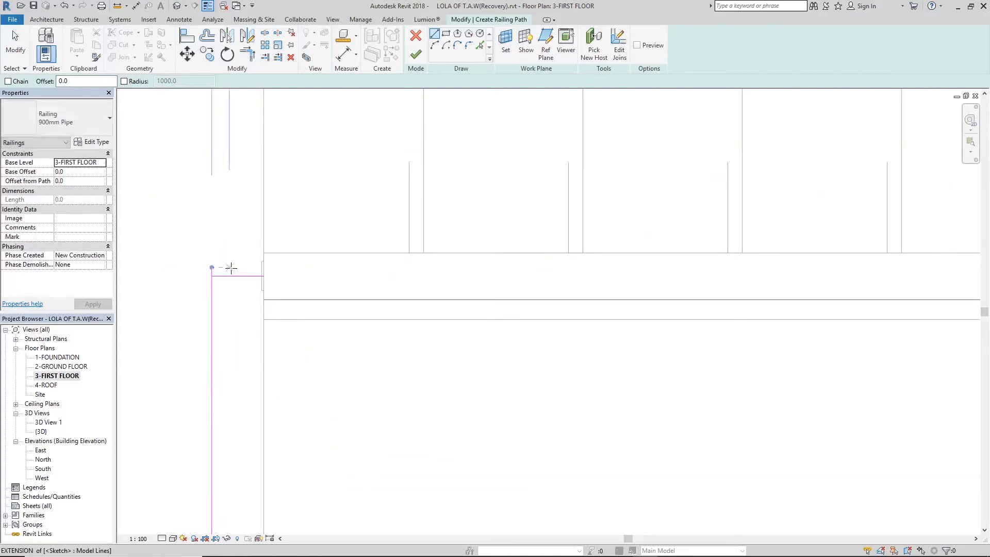
{"action": "left_click", "coordinate": [212, 292]}
{"action": "left_click", "coordinate": [221, 277]}
{"action": "scroll", "coordinate": [286, 288], "scroll_direction": "down", "scroll_amount": 7}
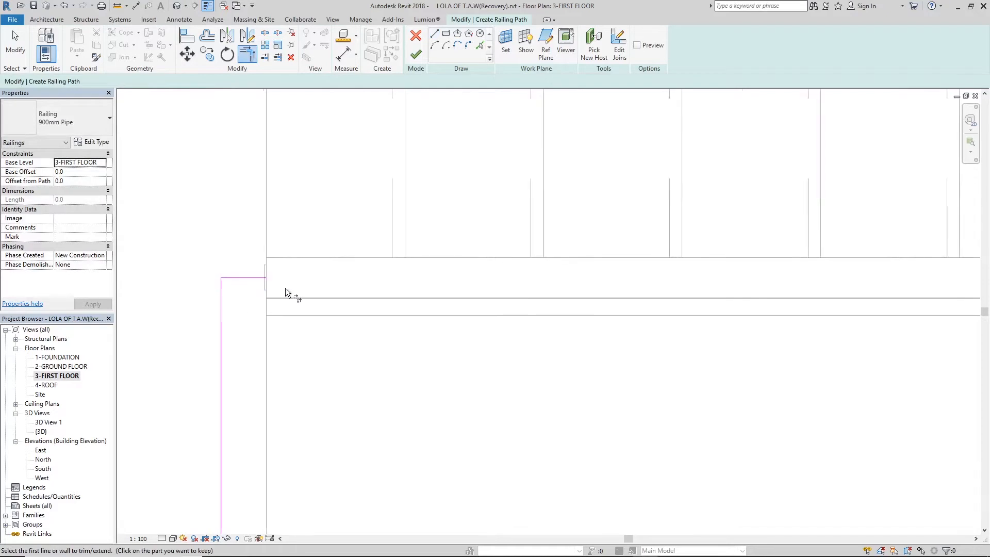
{"action": "scroll", "coordinate": [331, 322], "scroll_direction": "up", "scroll_amount": 2}
{"action": "scroll", "coordinate": [339, 289], "scroll_direction": "up", "scroll_amount": 2}
{"action": "key", "text": "Escape"}
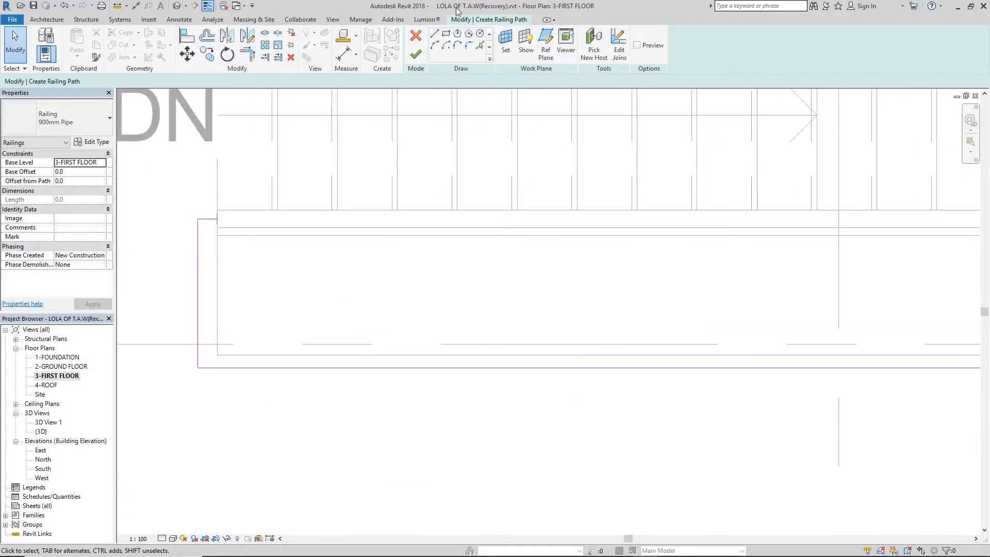
{"action": "left_click", "coordinate": [417, 54]}
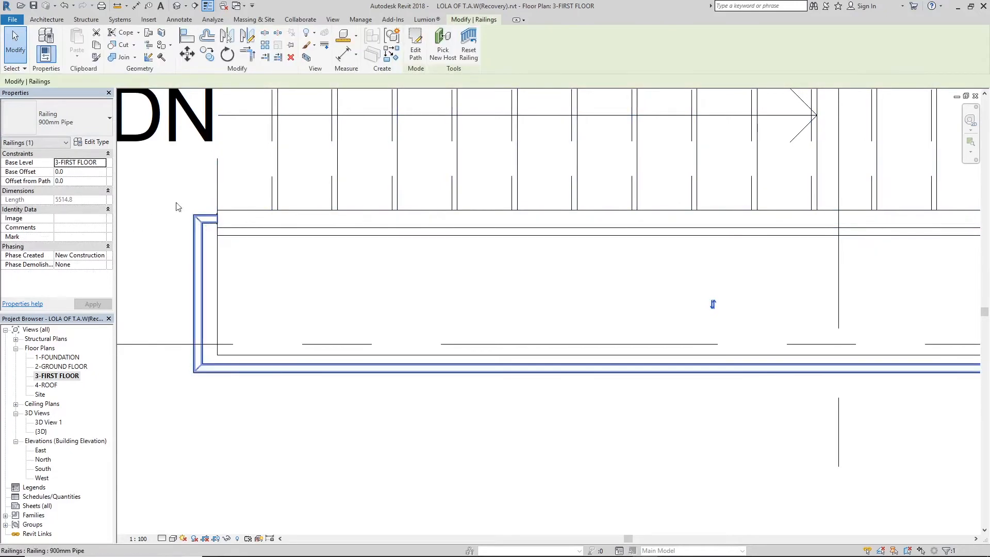
Change the new railing along the opening's south edge to the Glass Panel - Bottom Fill type
{"action": "left_click", "coordinate": [63, 125]}
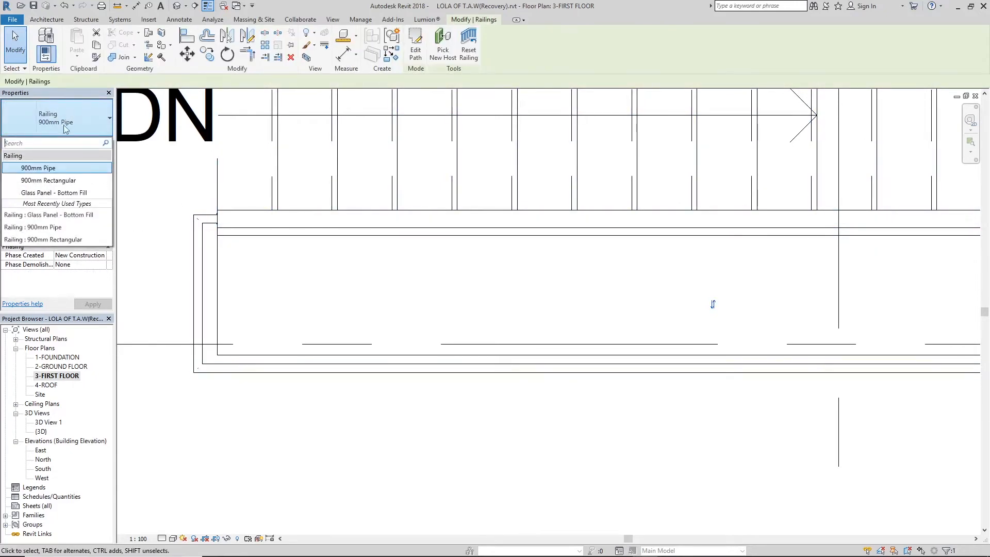
{"action": "left_click", "coordinate": [67, 192]}
{"action": "left_click", "coordinate": [341, 294]}
Examine the opening's railings, the stair and the raised double-door entrance in the 3D view
{"action": "scroll", "coordinate": [341, 295], "scroll_direction": "down", "scroll_amount": 5}
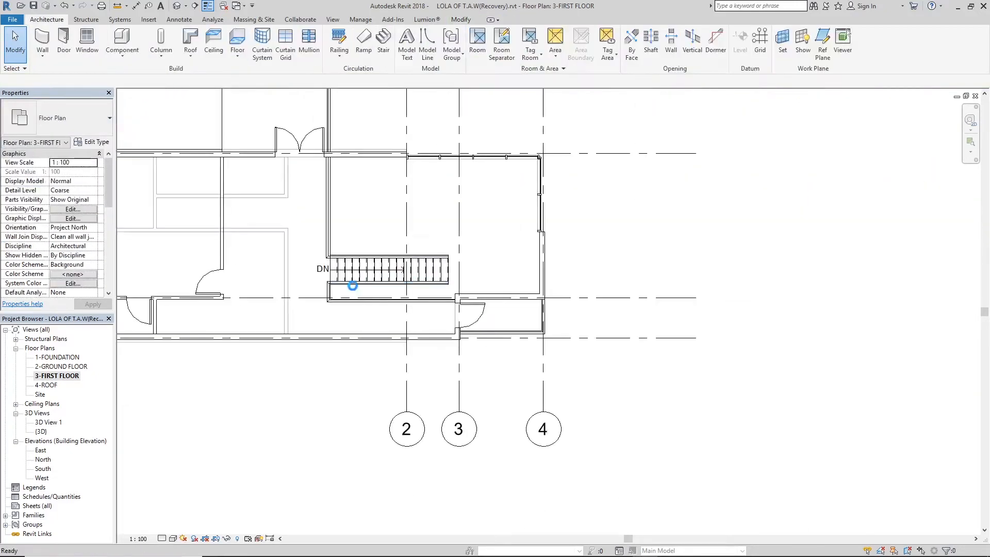
{"action": "left_click", "coordinate": [179, 6]}
{"action": "scroll", "coordinate": [551, 222], "scroll_direction": "up", "scroll_amount": 8}
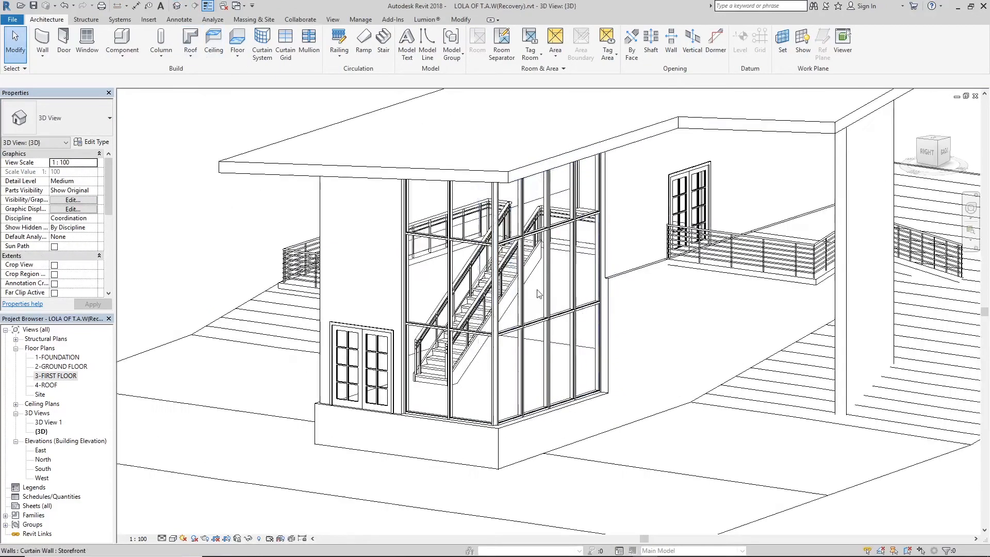
{"action": "scroll", "coordinate": [412, 177], "scroll_direction": "up", "scroll_amount": 6}
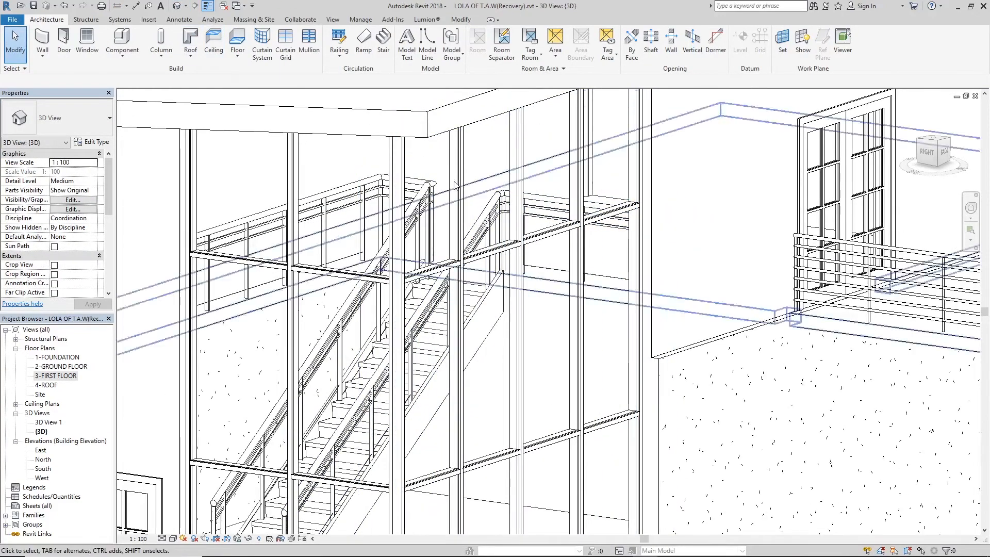
{"action": "scroll", "coordinate": [412, 177], "scroll_direction": "down", "scroll_amount": 7}
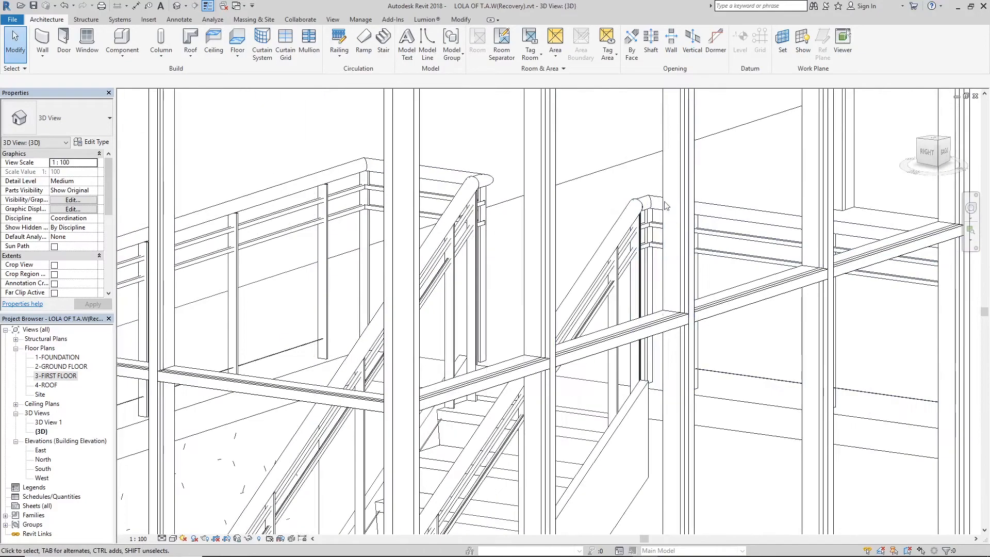
{"action": "scroll", "coordinate": [490, 179], "scroll_direction": "down", "scroll_amount": 5}
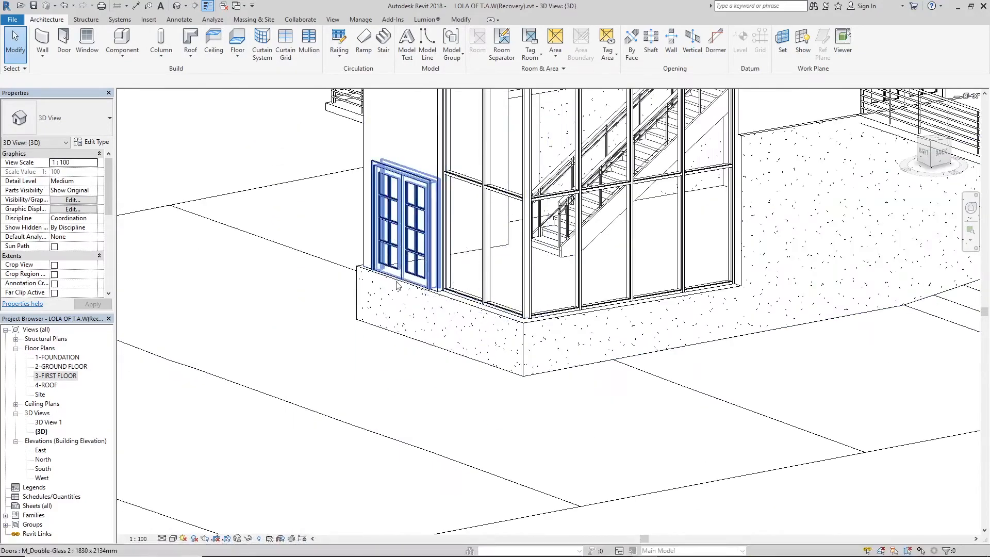
{"action": "scroll", "coordinate": [543, 333], "scroll_direction": "up", "scroll_amount": 3}
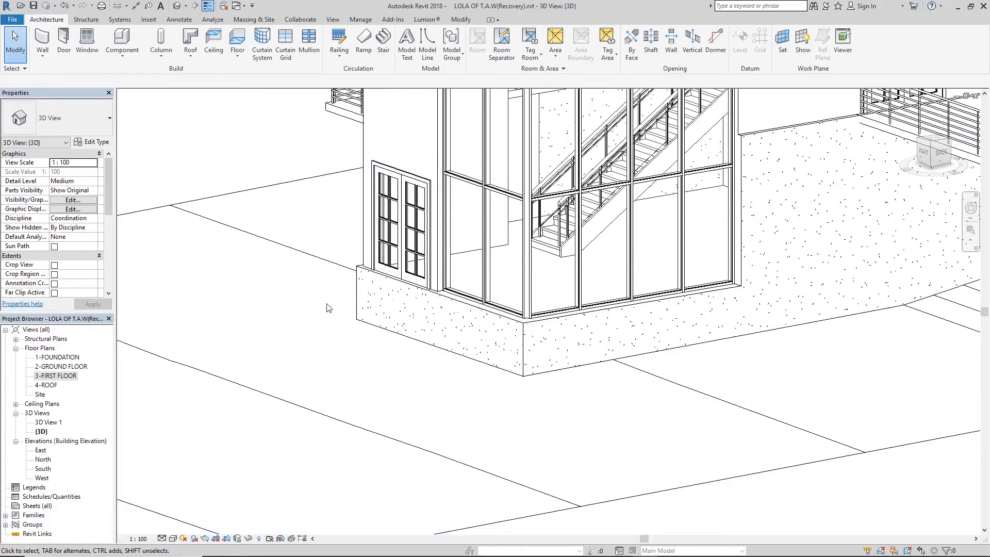
{"action": "scroll", "coordinate": [480, 325], "scroll_direction": "down", "scroll_amount": 4}
{"action": "scroll", "coordinate": [499, 340], "scroll_direction": "up", "scroll_amount": 2}
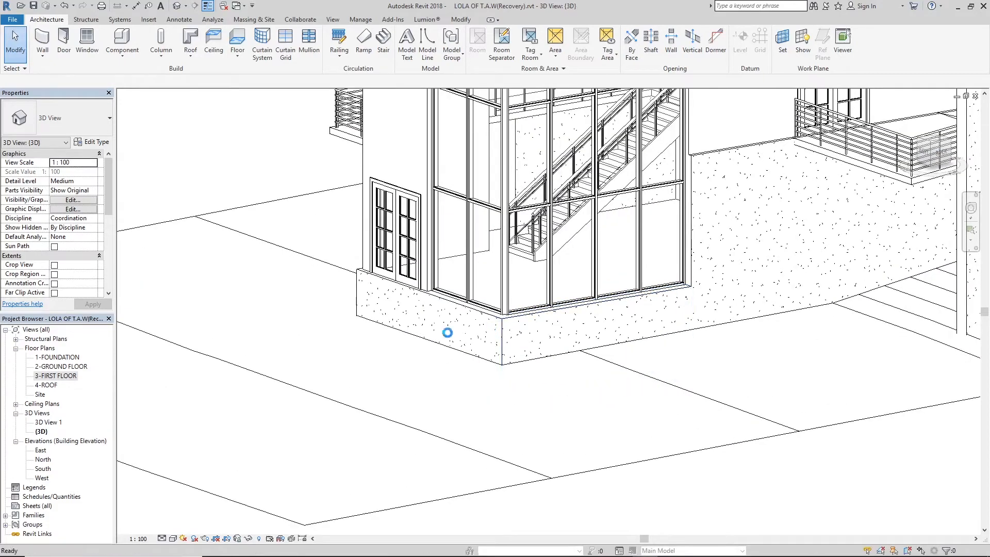
On the 2-GROUND FLOOR plan, start a stair with base level 1-FOUNDATION and top level 2-GROUND FLOOR
{"action": "double_click", "coordinate": [61, 366]}
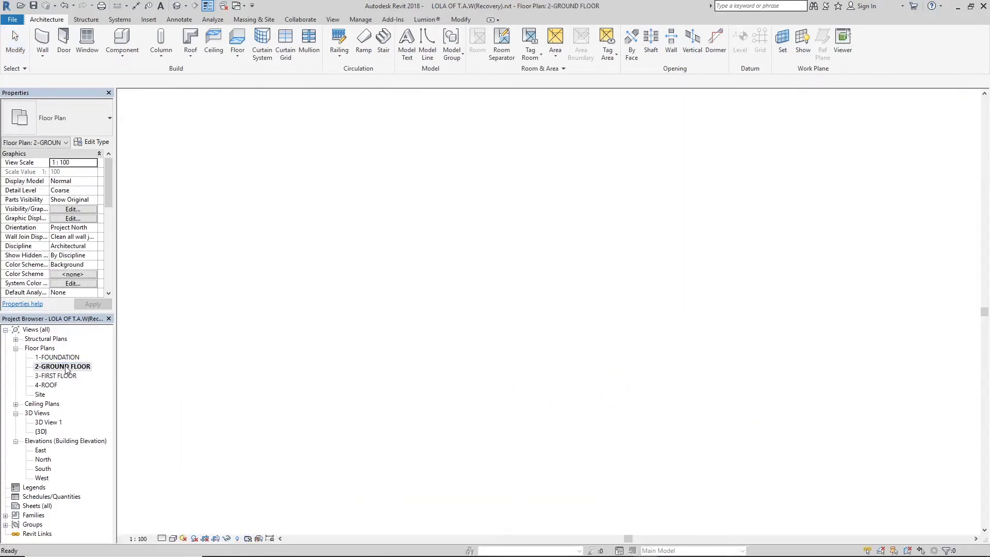
{"action": "scroll", "coordinate": [619, 283], "scroll_direction": "up", "scroll_amount": 5}
{"action": "left_click", "coordinate": [383, 41]}
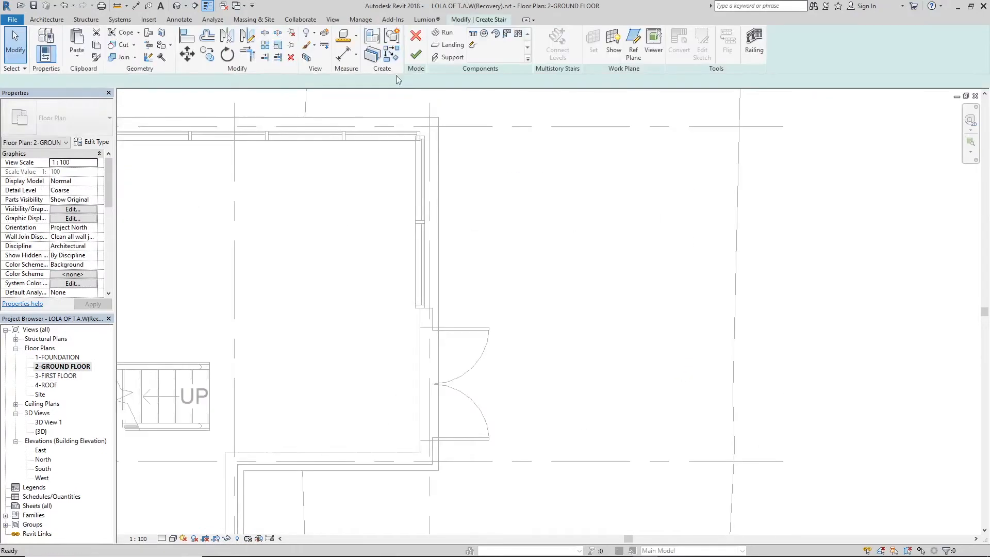
{"action": "left_click", "coordinate": [96, 163]}
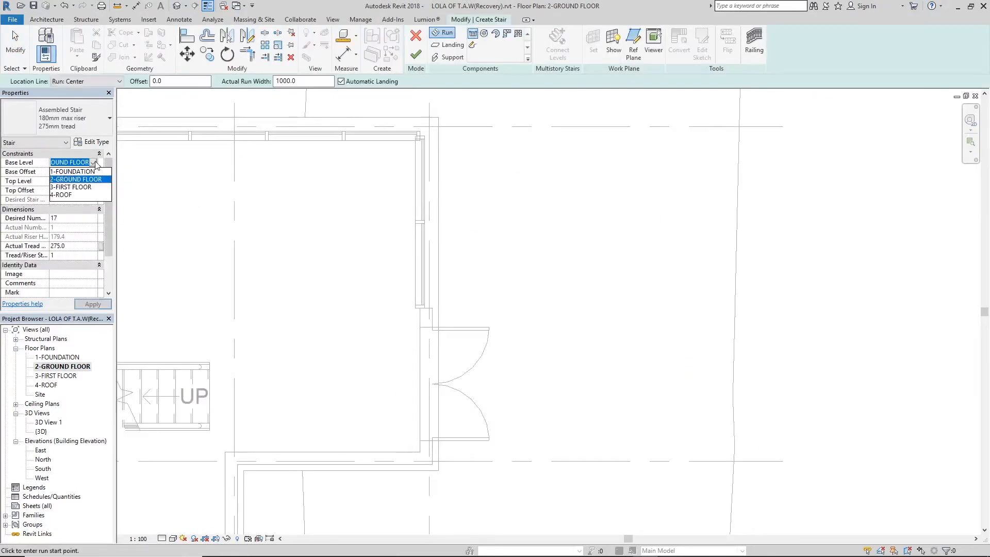
{"action": "left_click", "coordinate": [83, 172]}
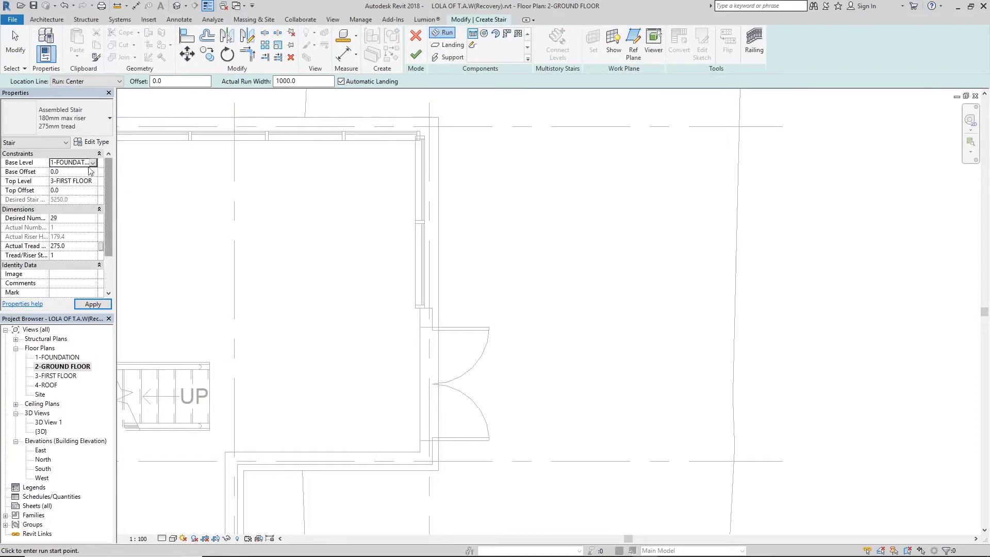
{"action": "left_click", "coordinate": [94, 163]}
{"action": "left_click", "coordinate": [84, 172]}
{"action": "left_click", "coordinate": [93, 182]}
{"action": "left_click", "coordinate": [81, 206]}
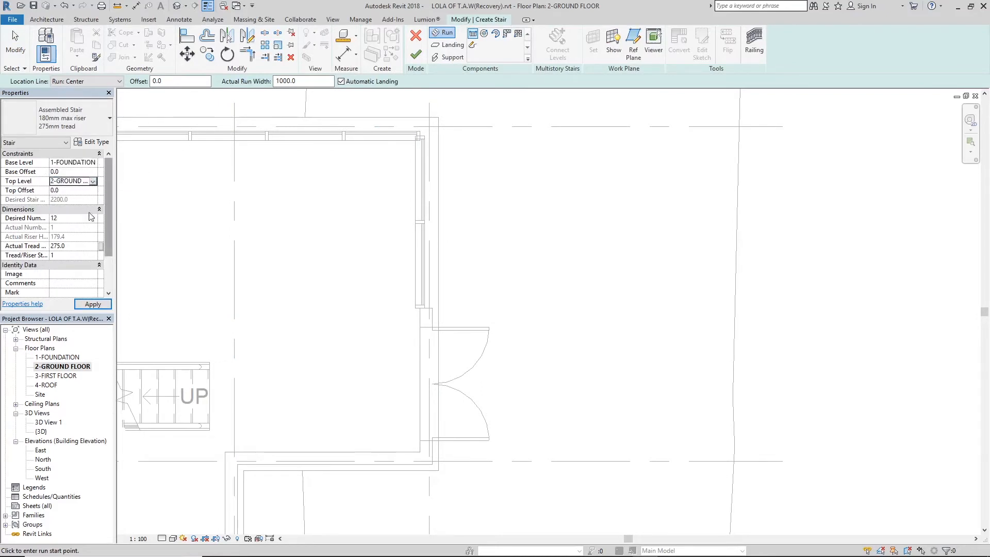
Place a straight 13-riser run rising westward near the double door and move it outside, against the east wall's outer face
{"action": "middle_click_drag", "start_coordinate": [240, 395], "coordinate": [222, 364]}
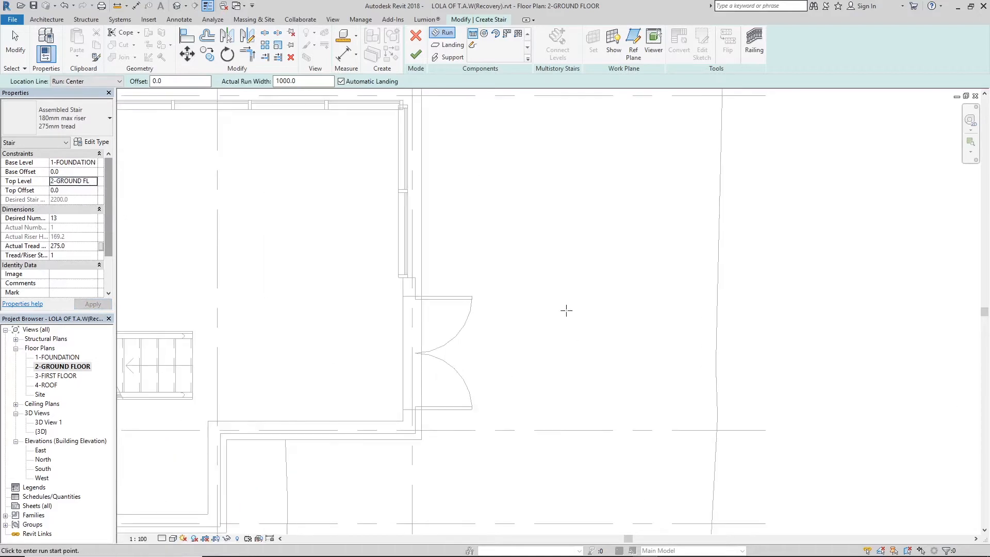
{"action": "left_click", "coordinate": [539, 243]}
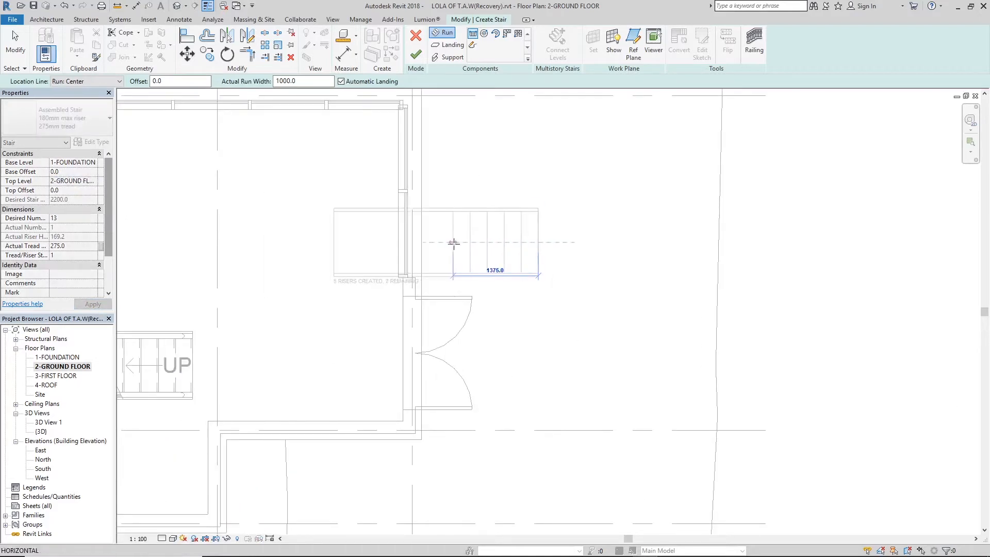
{"action": "left_click", "coordinate": [303, 241]}
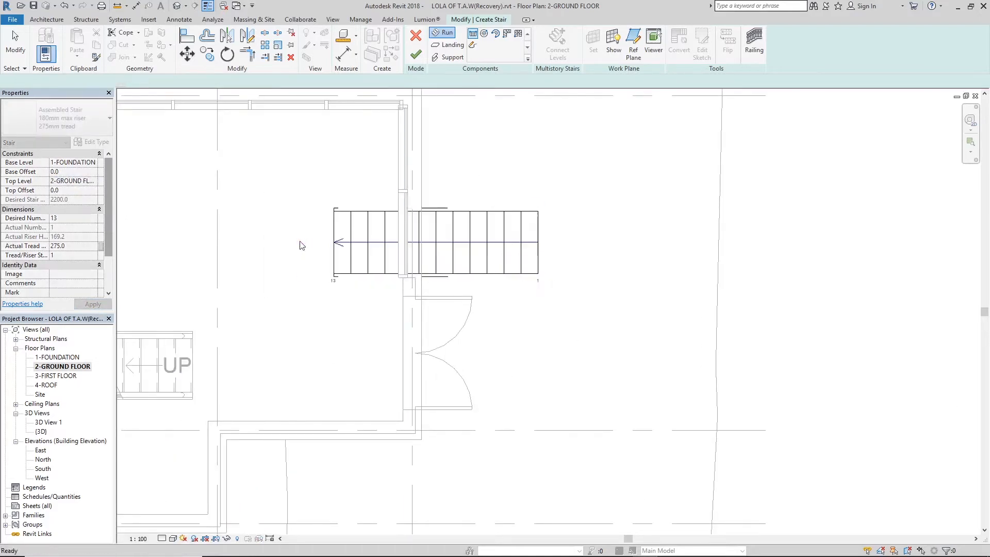
{"action": "left_click", "coordinate": [467, 240]}
{"action": "left_click_drag", "start_coordinate": [468, 234], "coordinate": [568, 248]}
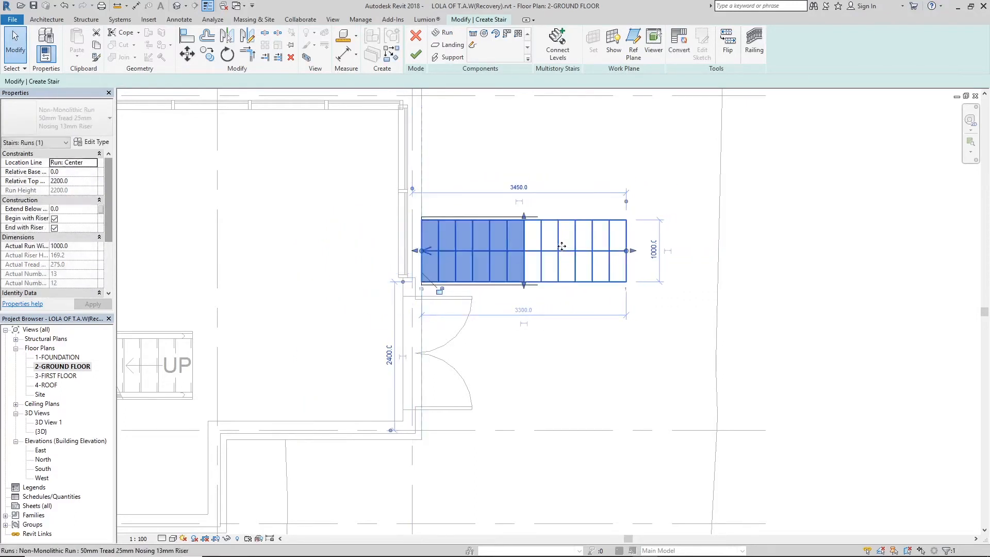
Stretch the run's north side to the north grid line, making the run 3000 mm wide
{"action": "scroll", "coordinate": [475, 147], "scroll_direction": "up", "scroll_amount": 1}
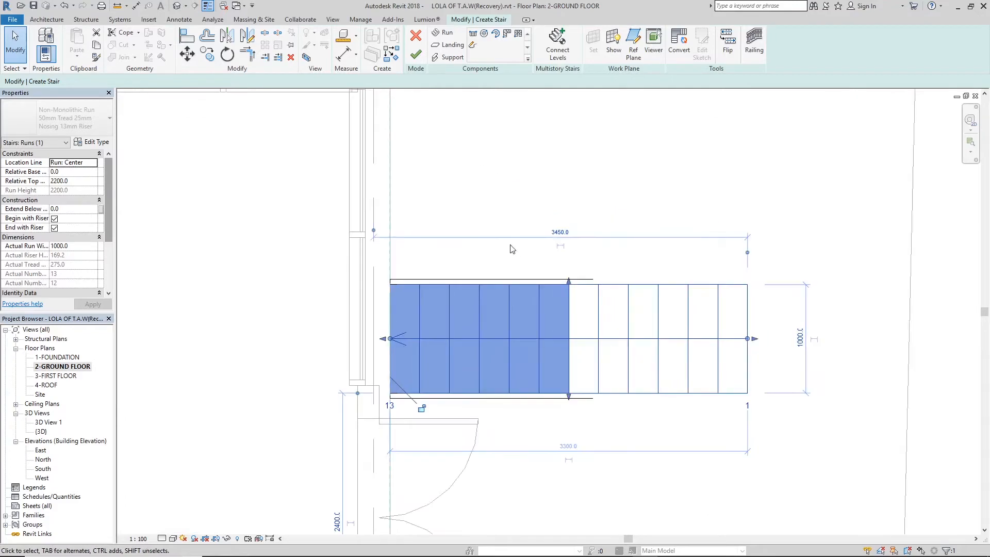
{"action": "scroll", "coordinate": [510, 247], "scroll_direction": "down", "scroll_amount": 3}
{"action": "scroll", "coordinate": [479, 196], "scroll_direction": "up", "scroll_amount": 3}
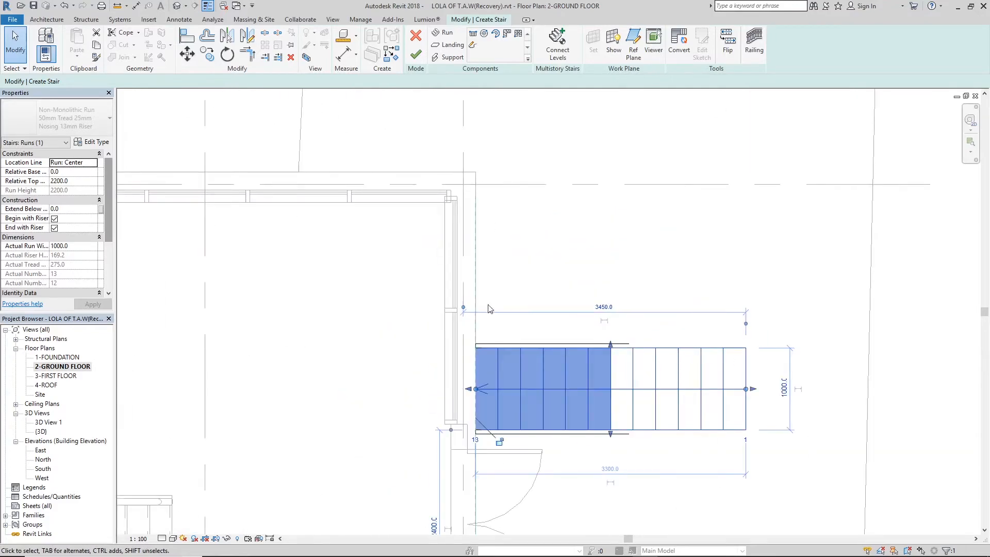
{"action": "scroll", "coordinate": [490, 309], "scroll_direction": "down", "scroll_amount": 2}
{"action": "scroll", "coordinate": [565, 268], "scroll_direction": "up", "scroll_amount": 2}
{"action": "mouse_move", "coordinate": [562, 264]}
{"action": "left_mouse_down"}
{"action": "mouse_move", "coordinate": [554, 111]}
{"action": "mouse_move", "coordinate": [551, 126]}
{"action": "left_mouse_up"}
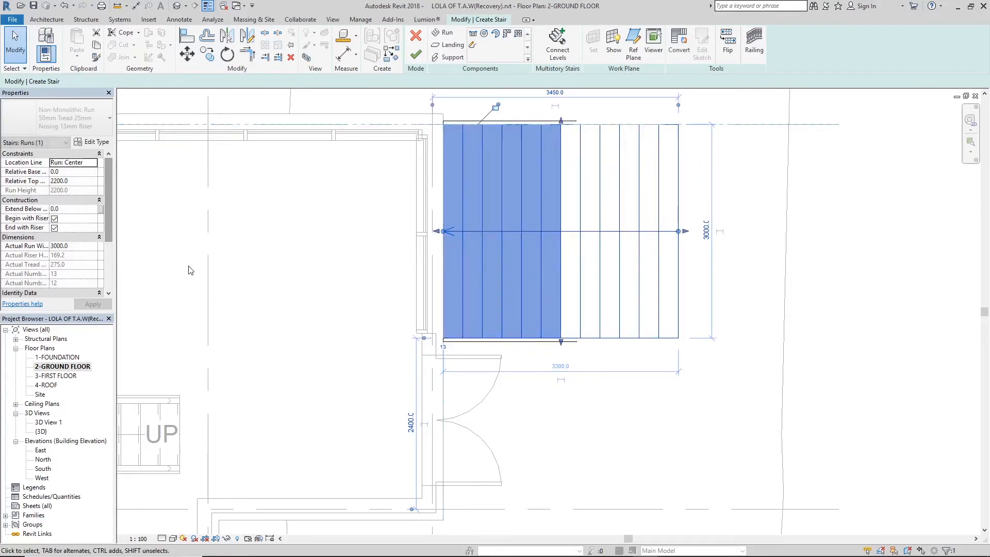
Set the stair run's actual width to 6000 mm
{"action": "left_click", "coordinate": [80, 249]}
{"action": "key", "text": "Return"}
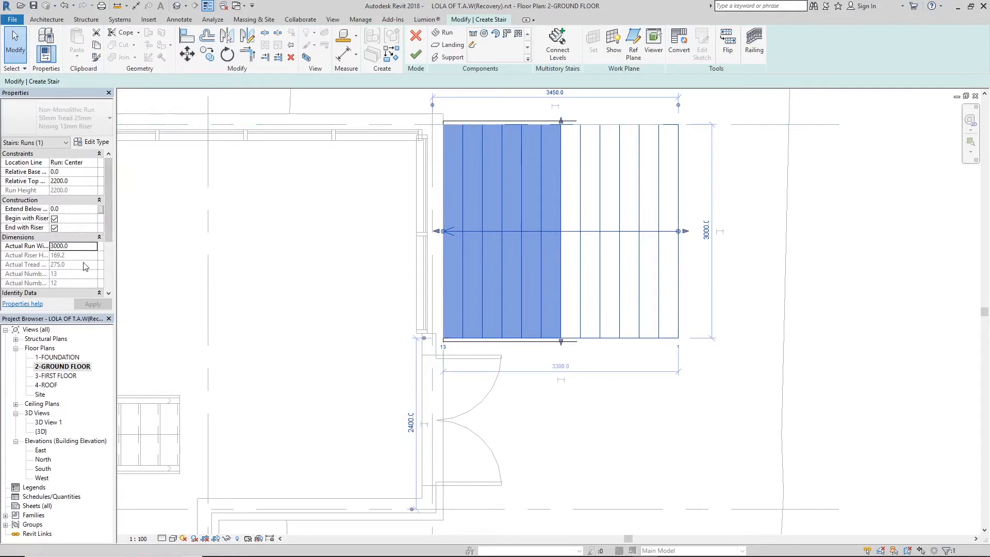
{"action": "left_click", "coordinate": [76, 249]}
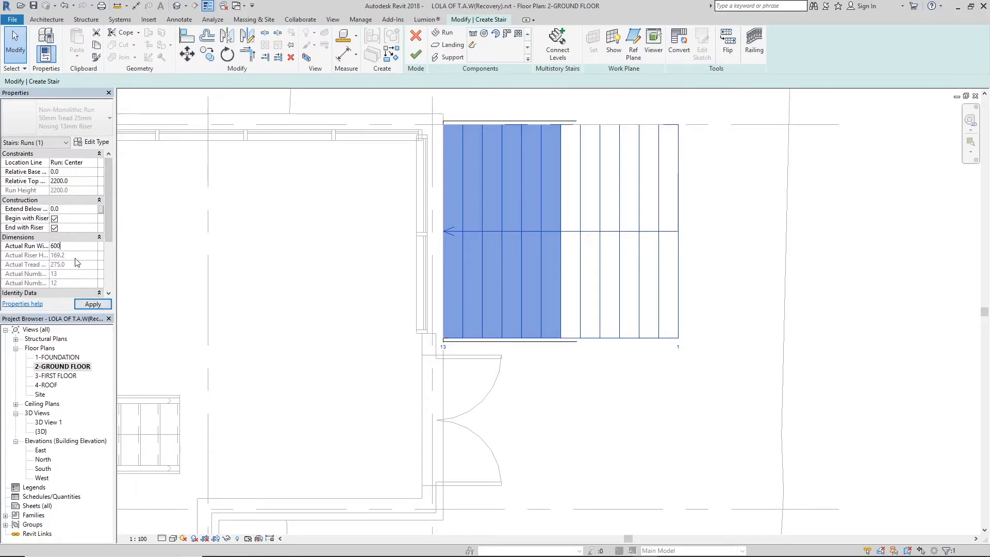
{"action": "left_click", "coordinate": [92, 305]}
{"action": "scroll", "coordinate": [562, 391], "scroll_direction": "down", "scroll_amount": 3}
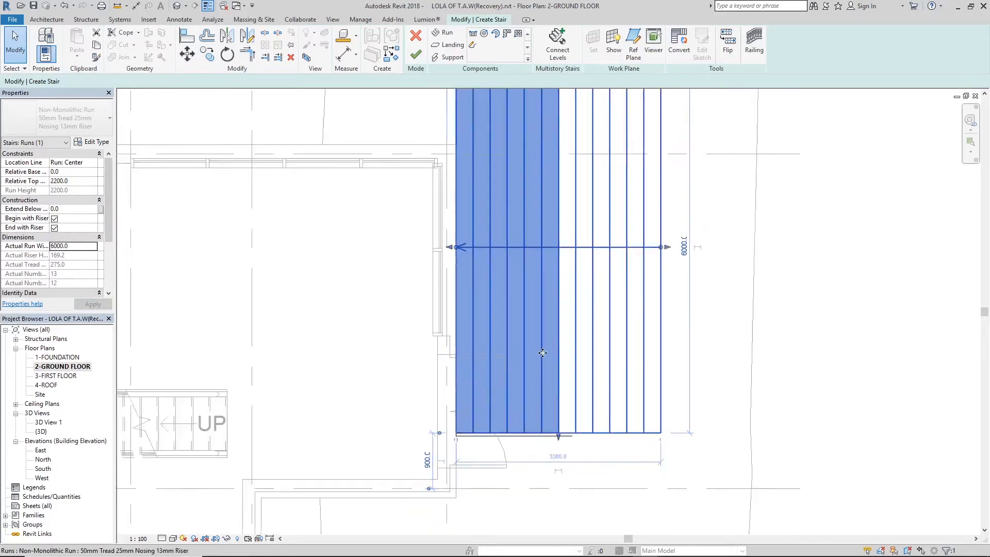
{"action": "scroll", "coordinate": [562, 391], "scroll_direction": "up", "scroll_amount": 1}
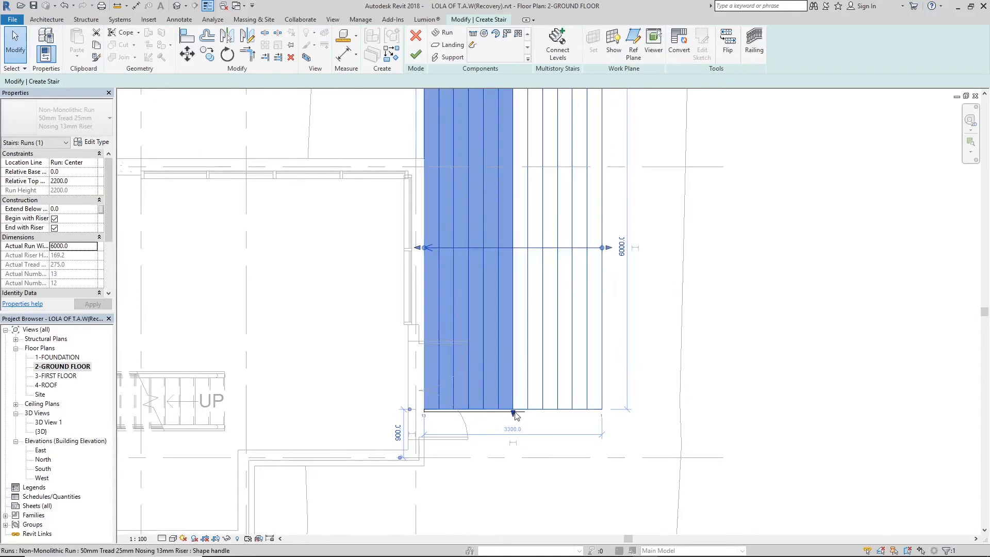
Adjust the run's south side near the grid line below the double door and its north side near the outer wall face, about 5573 mm wide
{"action": "left_click_drag", "start_coordinate": [514, 412], "coordinate": [543, 461]}
{"action": "scroll", "coordinate": [516, 461], "scroll_direction": "up", "scroll_amount": 2}
{"action": "scroll", "coordinate": [515, 461], "scroll_direction": "up", "scroll_amount": 1}
{"action": "scroll", "coordinate": [545, 464], "scroll_direction": "down", "scroll_amount": 4}
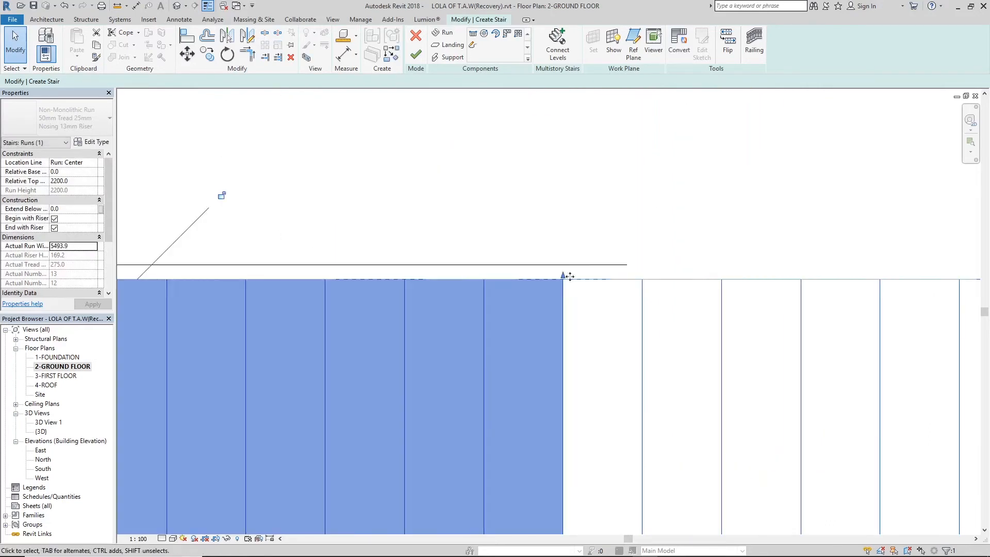
{"action": "left_click_drag", "start_coordinate": [563, 275], "coordinate": [563, 254]}
{"action": "scroll", "coordinate": [593, 258], "scroll_direction": "down", "scroll_amount": 3}
{"action": "left_click", "coordinate": [597, 153]}
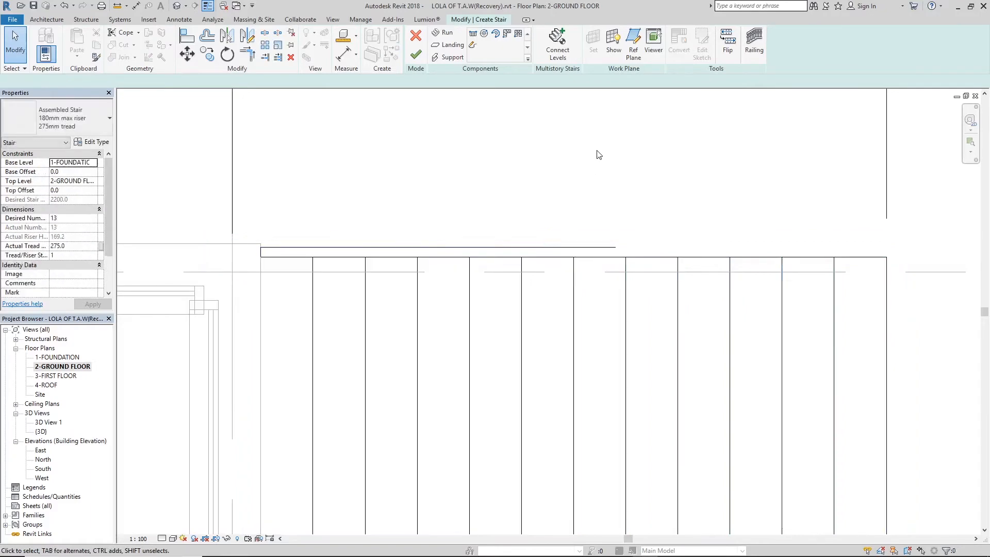
Move the stair run east, away from the wall, leaving space for a landing in front of the double door
{"action": "scroll", "coordinate": [597, 153], "scroll_direction": "down", "scroll_amount": 4}
{"action": "scroll", "coordinate": [629, 187], "scroll_direction": "up", "scroll_amount": 2}
{"action": "left_click_drag", "start_coordinate": [639, 242], "coordinate": [705, 247]}
{"action": "key", "text": "Escape"}
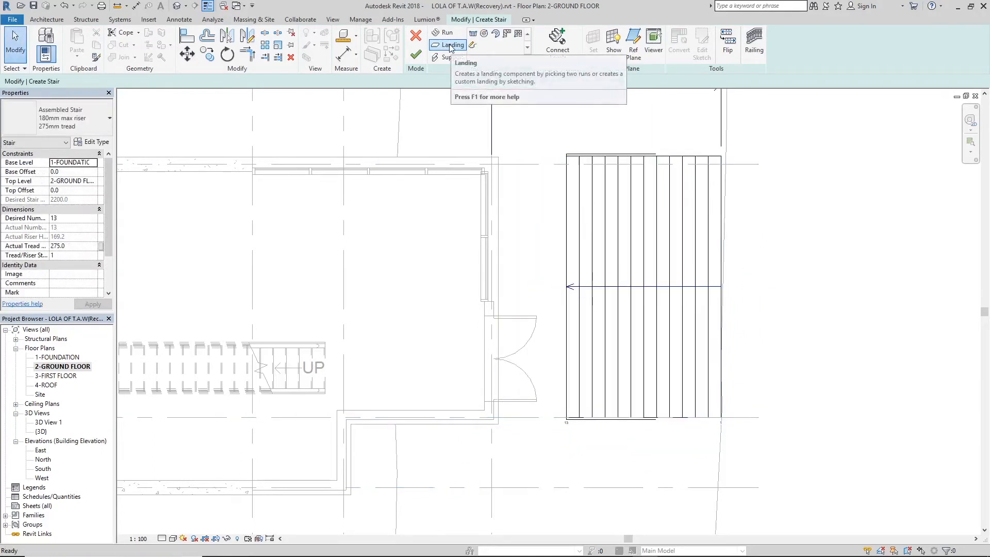
Sketch a rectangular landing about 1741 by 5700 mm from the wall's outer corner to the stair run and finish the sketch
{"action": "left_click", "coordinate": [451, 46]}
{"action": "left_click", "coordinate": [483, 34]}
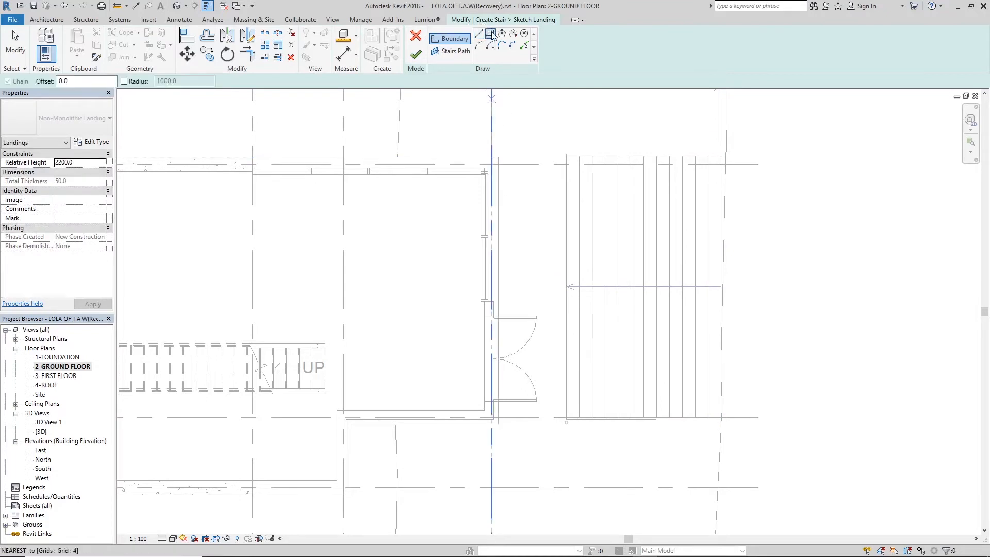
{"action": "left_click", "coordinate": [491, 35]}
{"action": "left_click", "coordinate": [499, 157]}
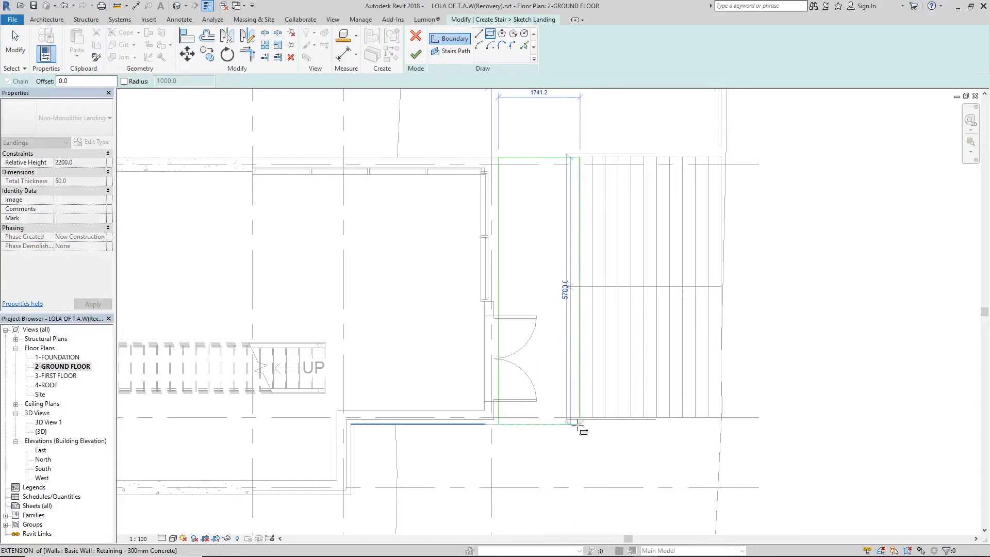
{"action": "left_click", "coordinate": [579, 423]}
{"action": "key", "text": "Escape"}
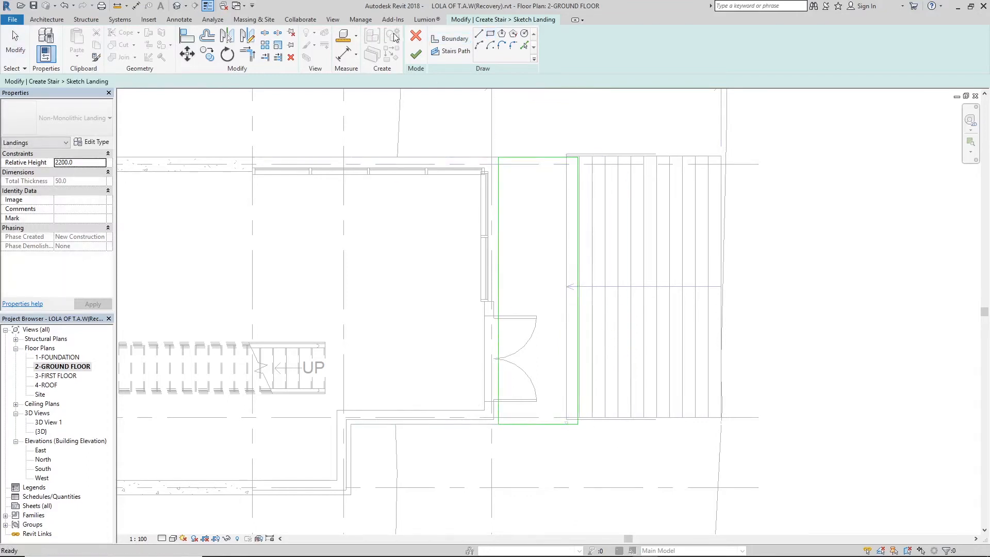
{"action": "left_click", "coordinate": [415, 53]}
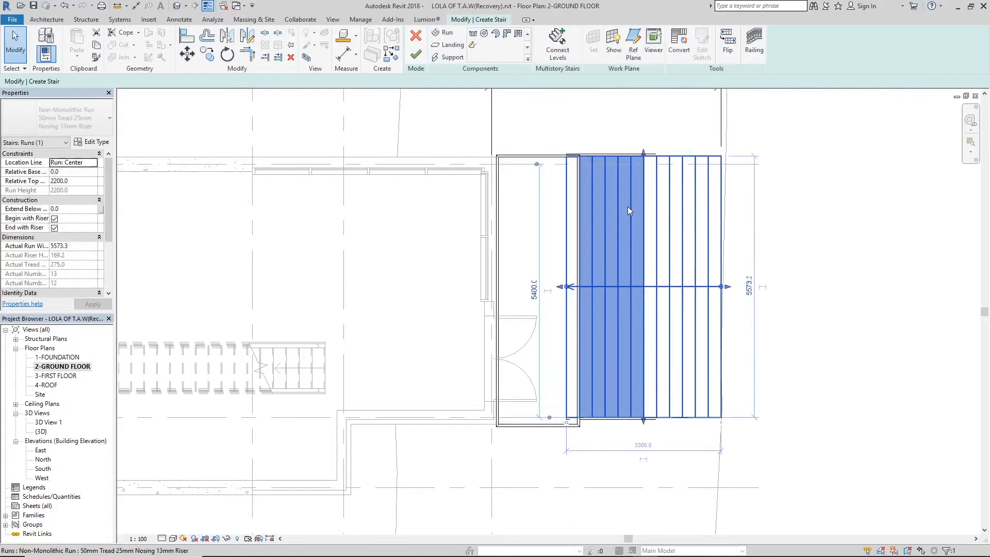
Move the stair run against the landing's east edge and align its north side with the landing's north side
{"action": "scroll", "coordinate": [609, 216], "scroll_direction": "up", "scroll_amount": 4}
{"action": "left_click_drag", "start_coordinate": [594, 231], "coordinate": [620, 271]}
{"action": "scroll", "coordinate": [627, 271], "scroll_direction": "down", "scroll_amount": 3}
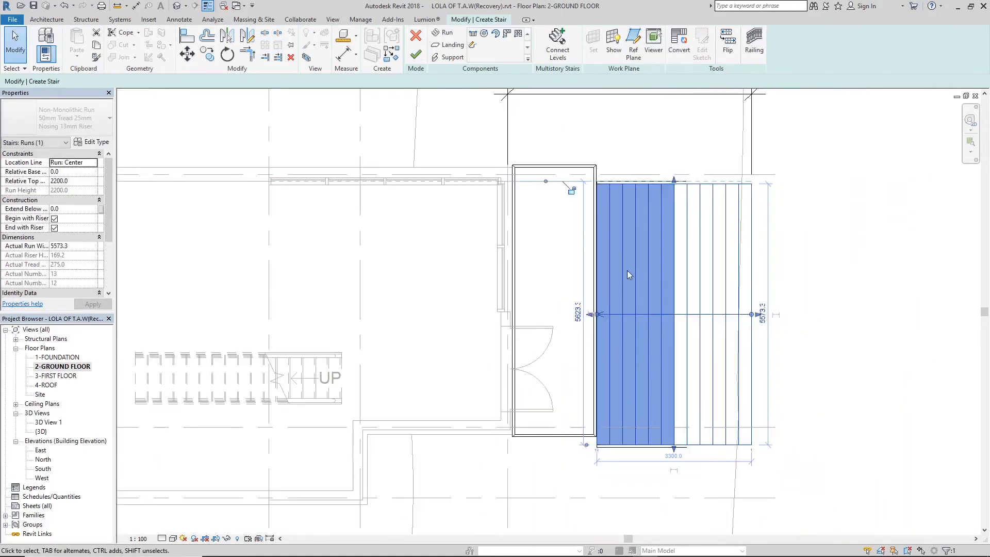
{"action": "key", "text": "Escape"}
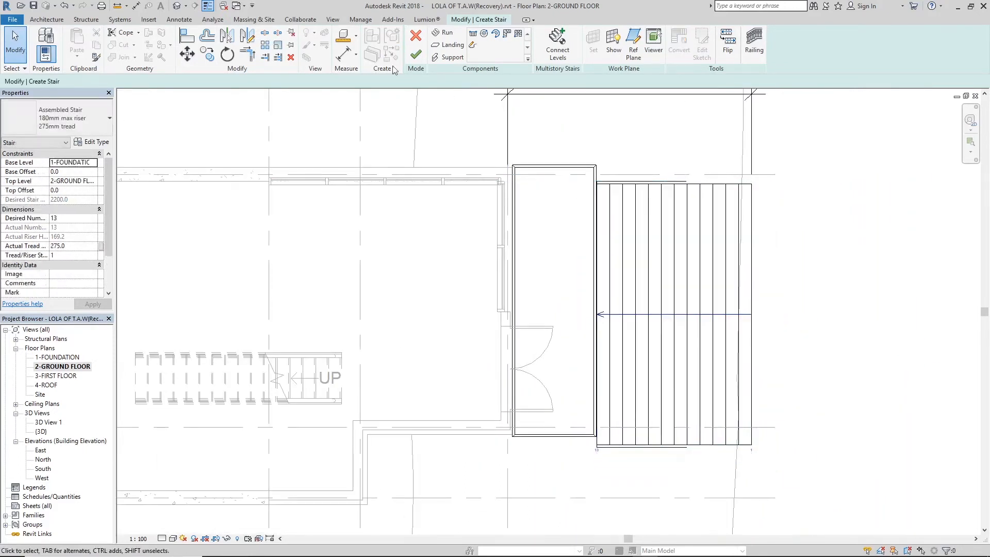
{"action": "left_click", "coordinate": [186, 35]}
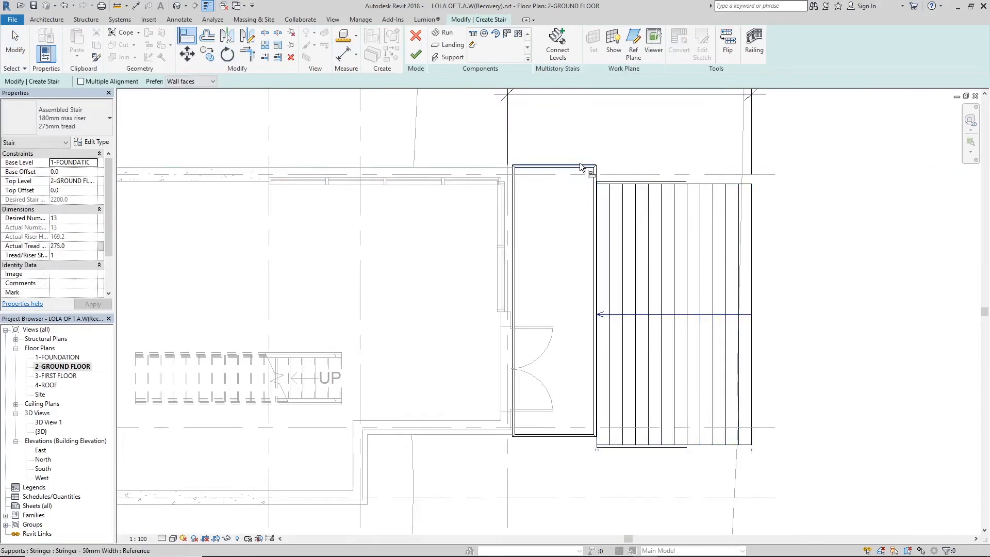
{"action": "left_click", "coordinate": [640, 183]}
{"action": "scroll", "coordinate": [614, 454], "scroll_direction": "up", "scroll_amount": 5}
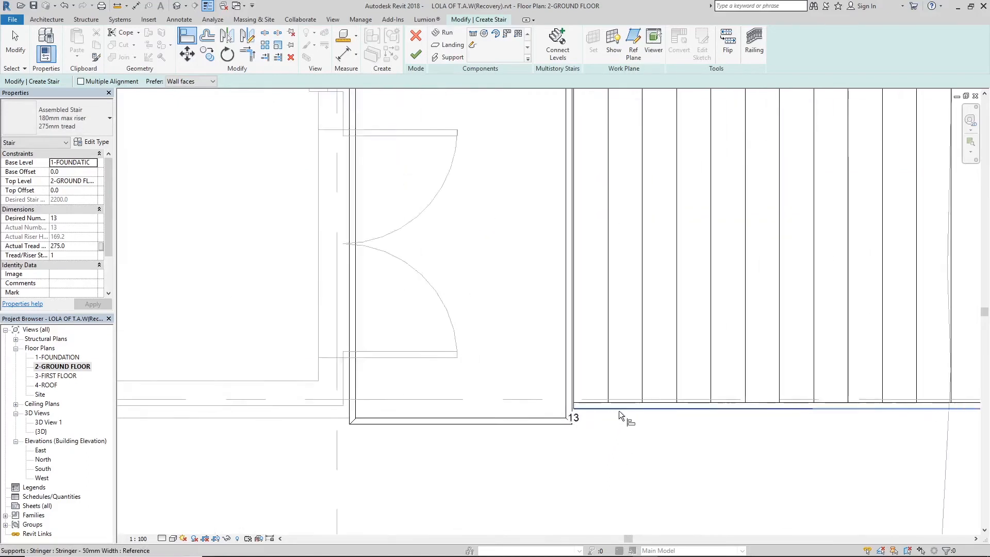
{"action": "key", "text": "Escape"}
Stretch the run's south side to the landing's south edge, making the run 5700 mm wide
{"action": "left_click", "coordinate": [743, 411]}
{"action": "scroll", "coordinate": [735, 405], "scroll_direction": "down", "scroll_amount": 5}
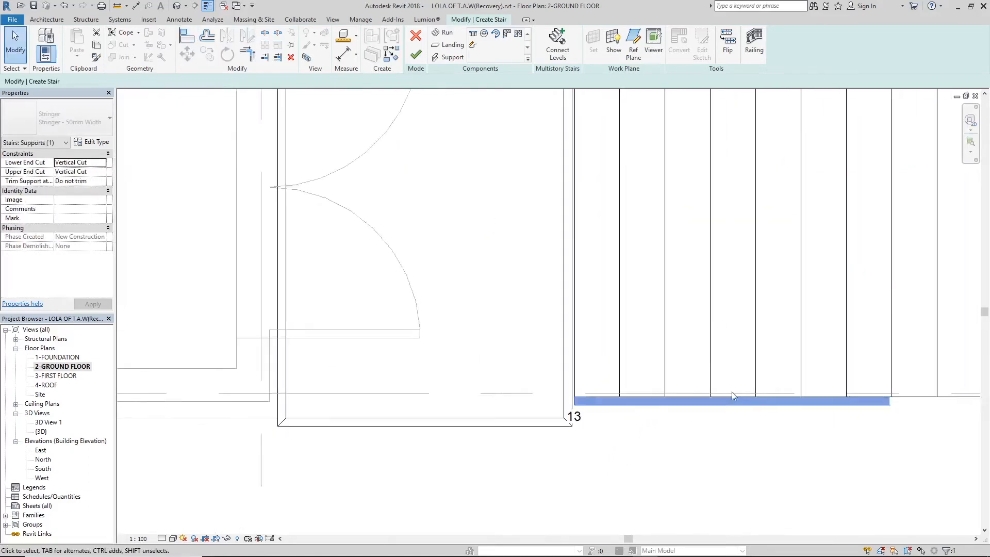
{"action": "left_click", "coordinate": [797, 371]}
{"action": "left_click", "coordinate": [797, 370]}
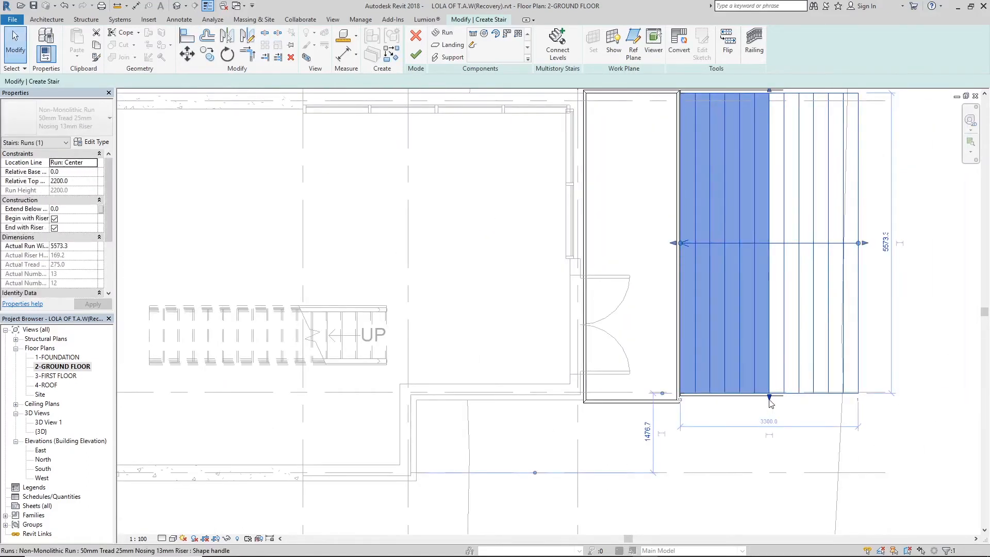
{"action": "left_click_drag", "start_coordinate": [771, 402], "coordinate": [770, 404]}
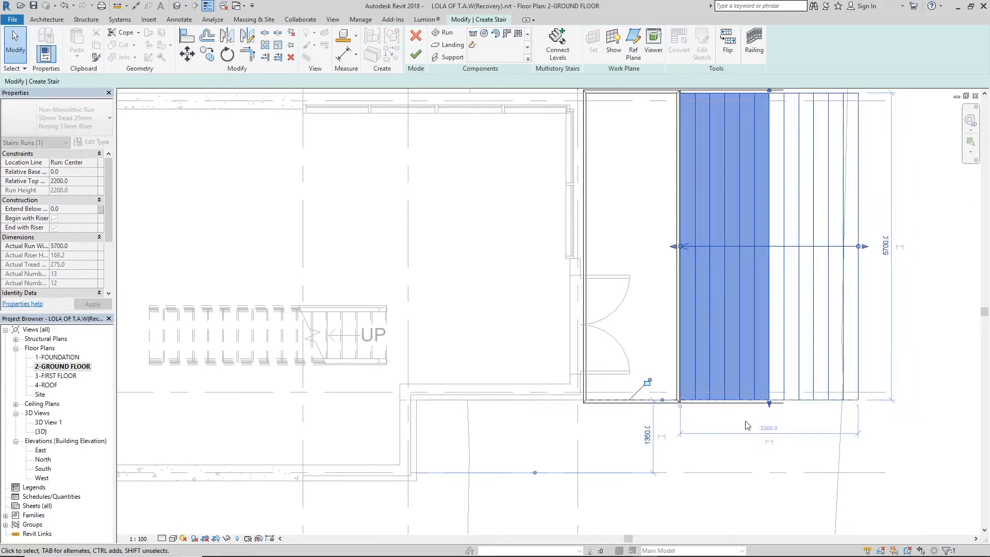
{"action": "left_click", "coordinate": [746, 422]}
Check the run and landing in the 3D view and finish the stair
{"action": "scroll", "coordinate": [678, 311], "scroll_direction": "up", "scroll_amount": 3}
{"action": "left_click", "coordinate": [177, 6]}
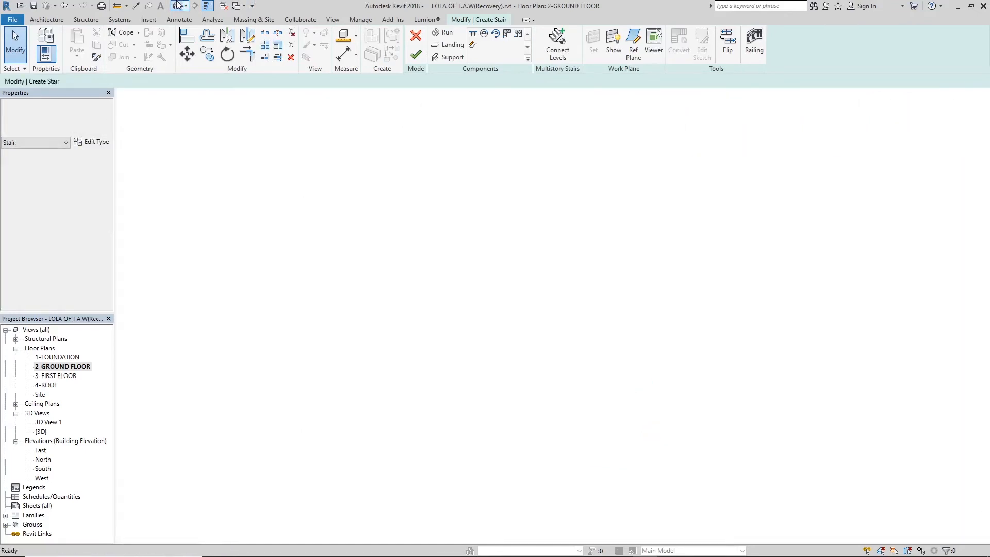
{"action": "scroll", "coordinate": [446, 324], "scroll_direction": "up", "scroll_amount": 2}
{"action": "middle_click_drag", "start_coordinate": [443, 320], "coordinate": [433, 135], "text": "shift"}
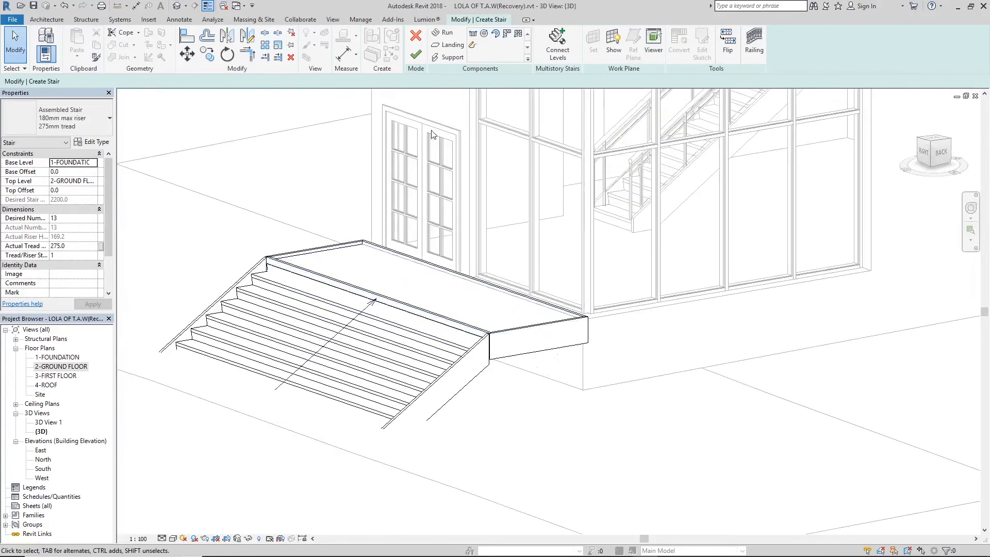
{"action": "left_click", "coordinate": [416, 54]}
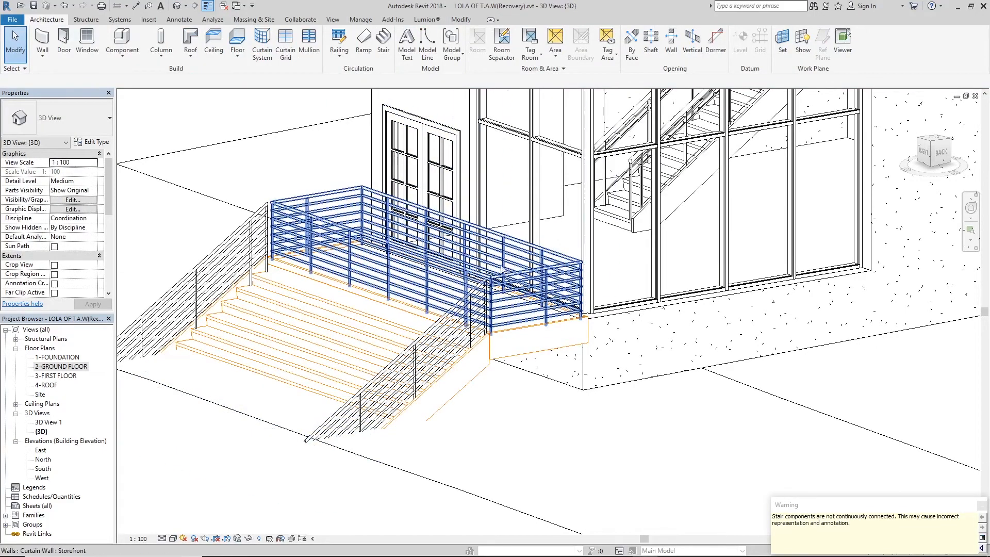
Edit the landing railing's path, deleting every segment except the one on the landing's south side, and finish the path
{"action": "left_click", "coordinate": [394, 251]}
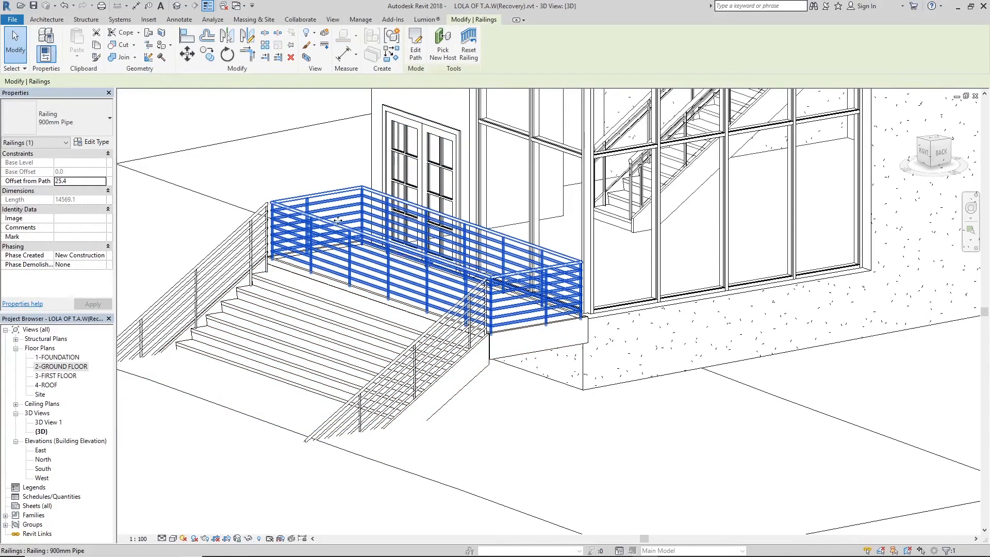
{"action": "left_click", "coordinate": [416, 50]}
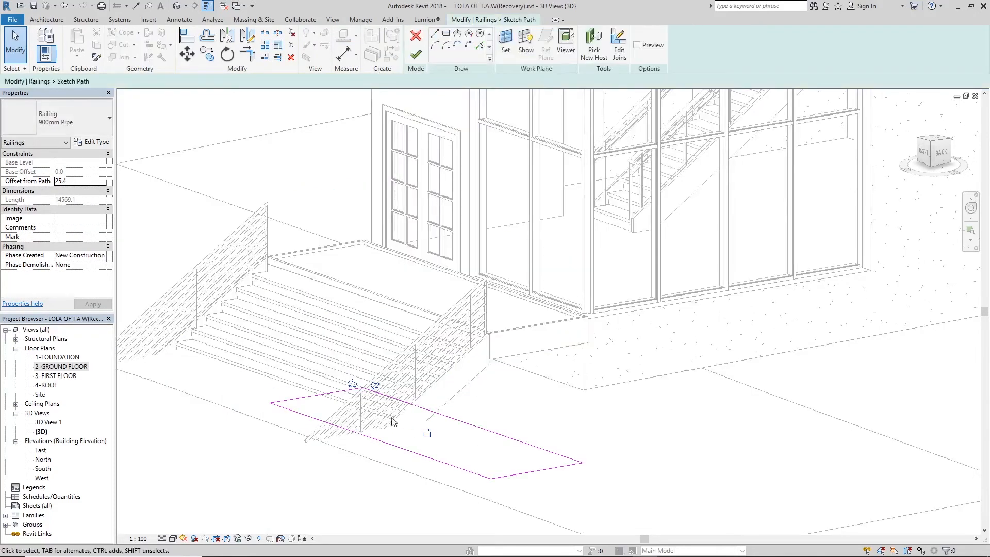
{"action": "key", "text": "Delete"}
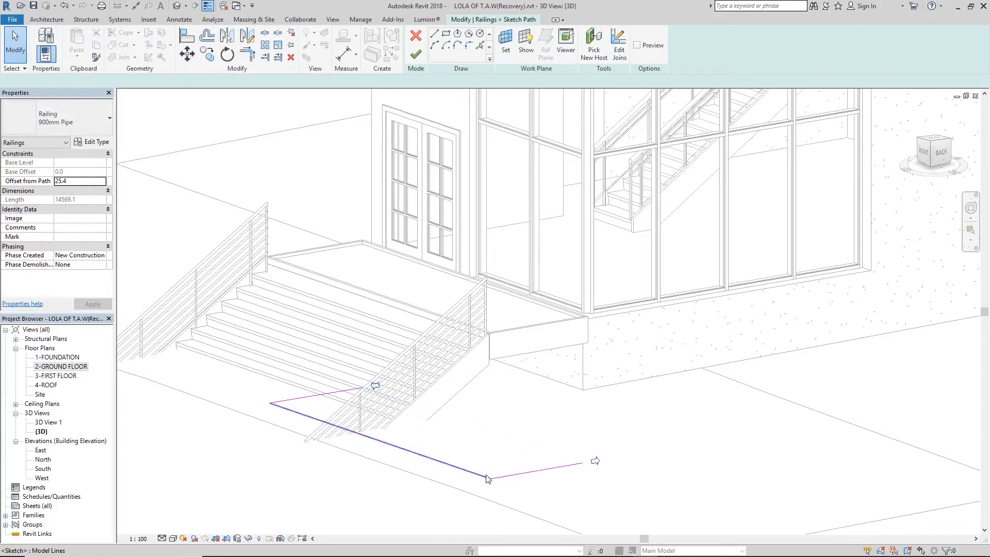
{"action": "left_click", "coordinate": [511, 479]}
{"action": "key", "text": "Delete"}
{"action": "left_click", "coordinate": [415, 54]}
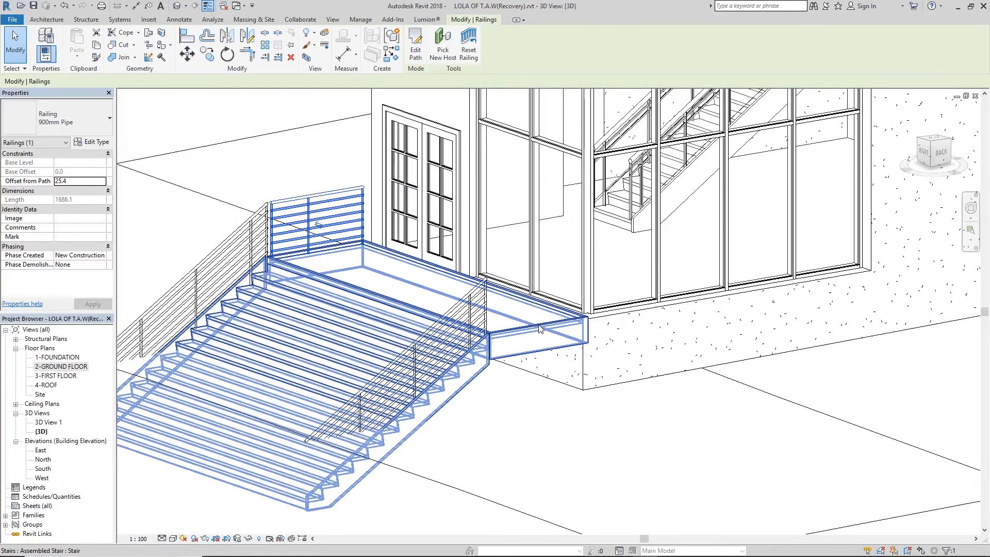
On the 2-GROUND FLOOR plan, mirror a copy of the landing's south railing to its north side about an east-west axis through the stair's midpoint
{"action": "double_click", "coordinate": [61, 367]}
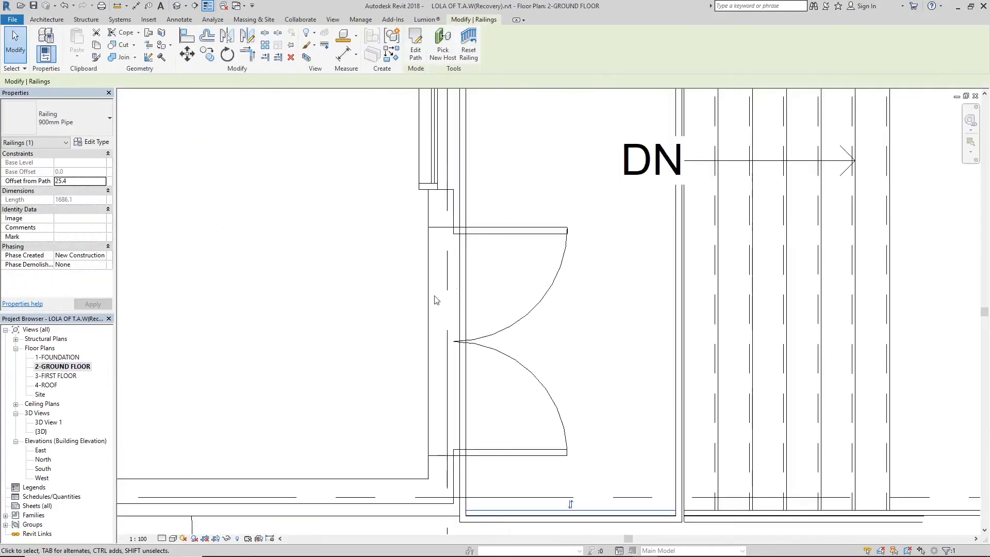
{"action": "left_click", "coordinate": [665, 377]}
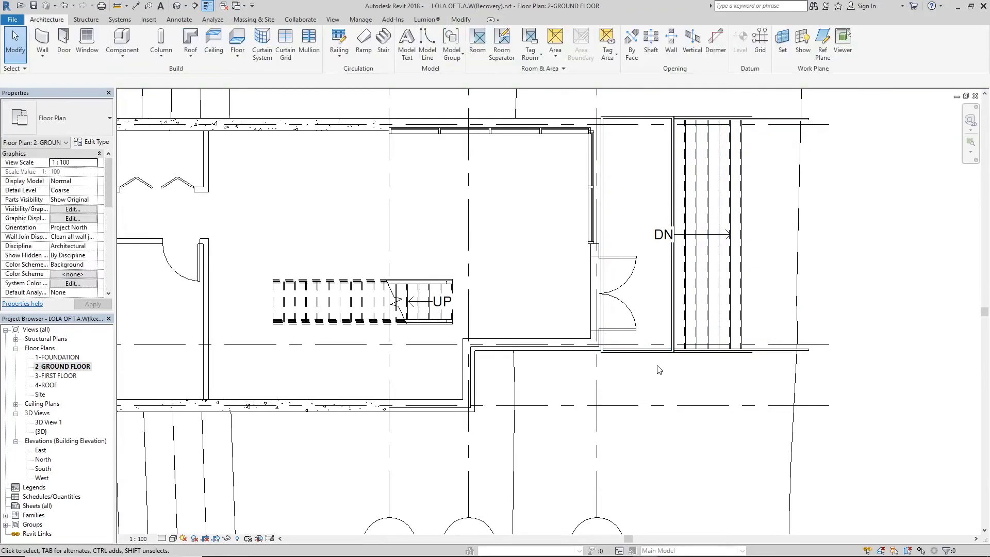
{"action": "scroll", "coordinate": [660, 365], "scroll_direction": "up", "scroll_amount": 5}
{"action": "left_click", "coordinate": [668, 328]}
{"action": "scroll", "coordinate": [665, 345], "scroll_direction": "down", "scroll_amount": 5}
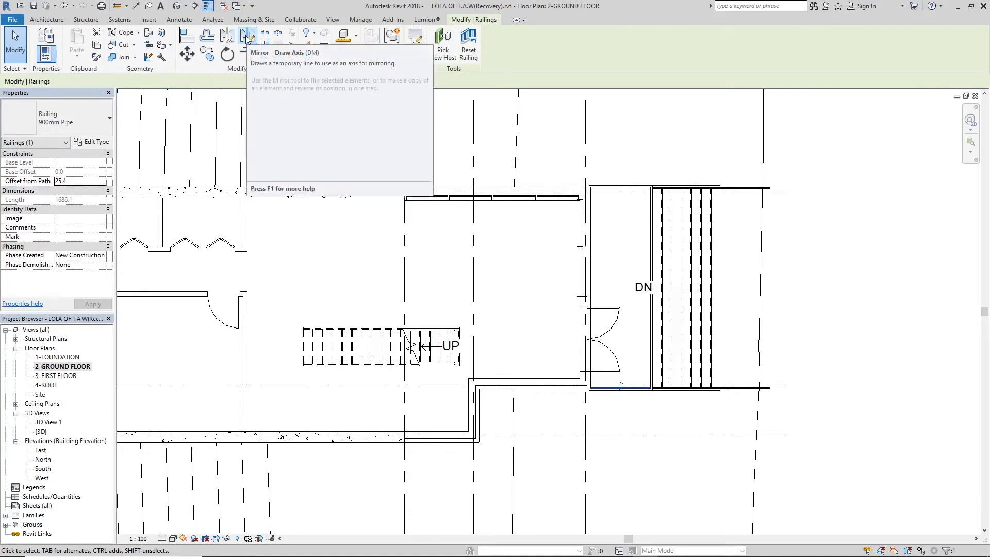
{"action": "left_click", "coordinate": [248, 38]}
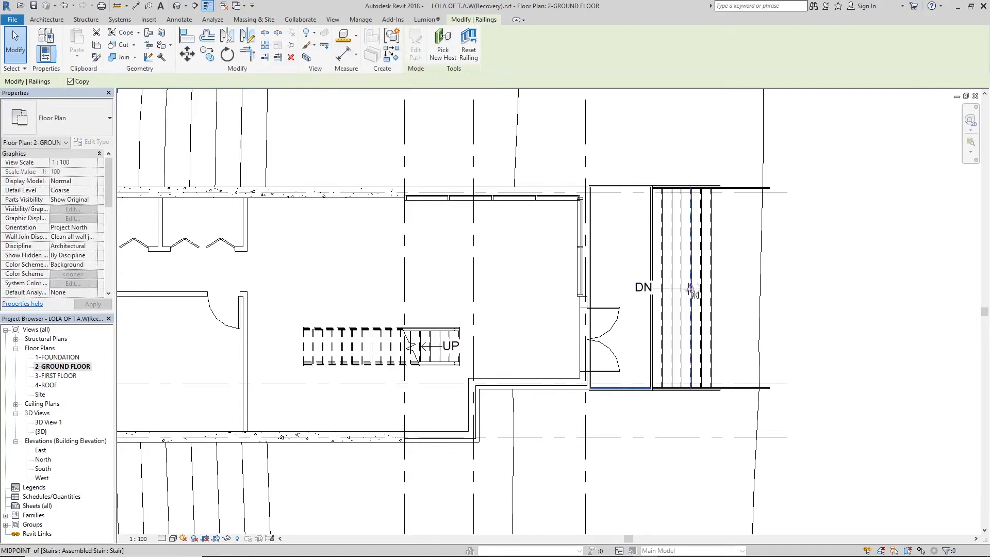
{"action": "left_click", "coordinate": [665, 289]}
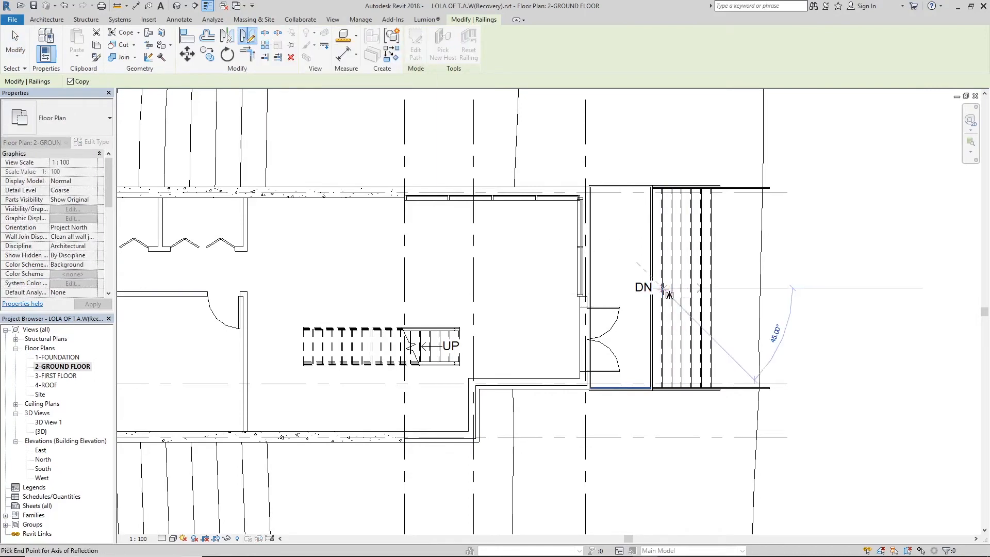
{"action": "left_click", "coordinate": [795, 283]}
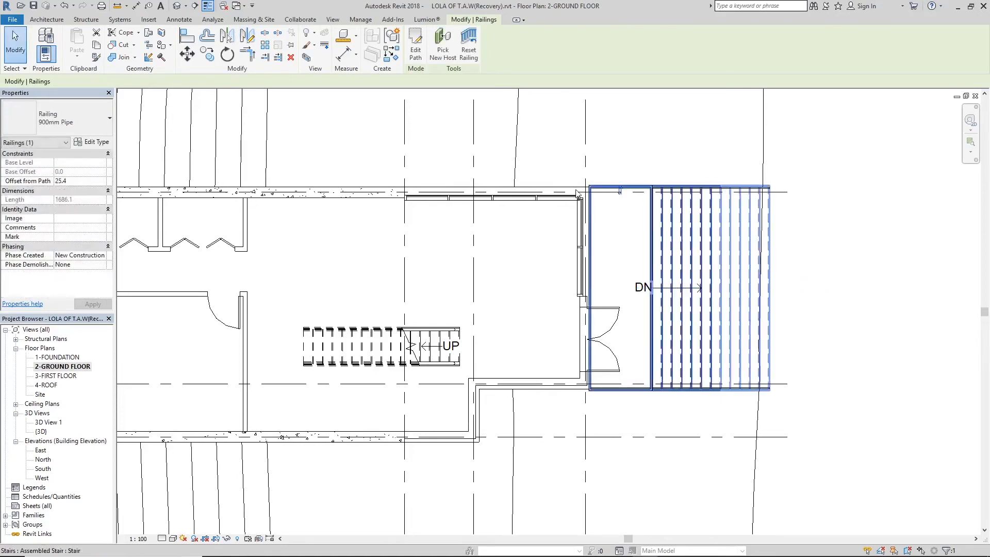
On the 2-GROUND FLOOR plan, extend the north landing railing's path to the start of the stair run, 1750 mm long, and finish the path
{"action": "scroll", "coordinate": [795, 217], "scroll_direction": "up", "scroll_amount": 5}
{"action": "left_click", "coordinate": [179, 5]}
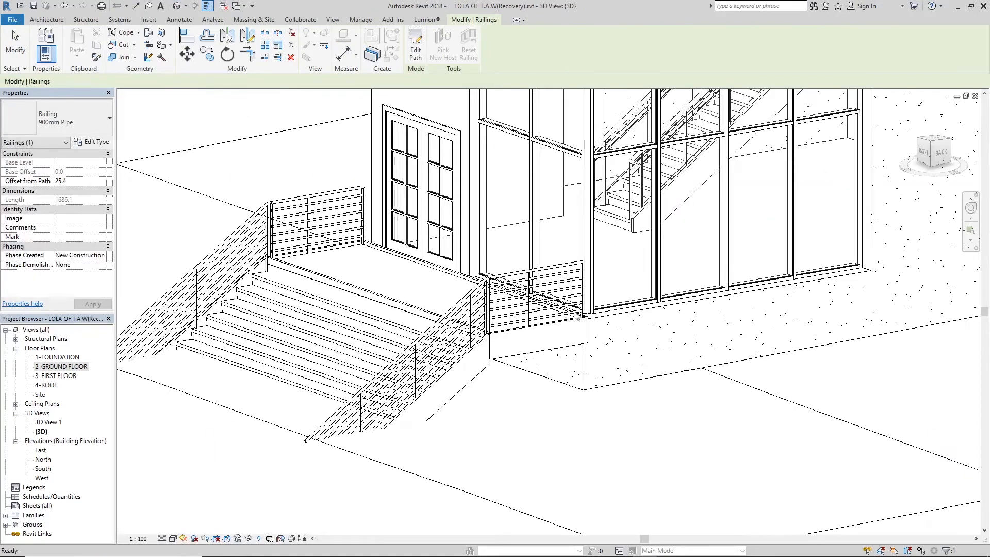
{"action": "scroll", "coordinate": [482, 295], "scroll_direction": "up", "scroll_amount": 5}
{"action": "scroll", "coordinate": [507, 269], "scroll_direction": "up", "scroll_amount": 3}
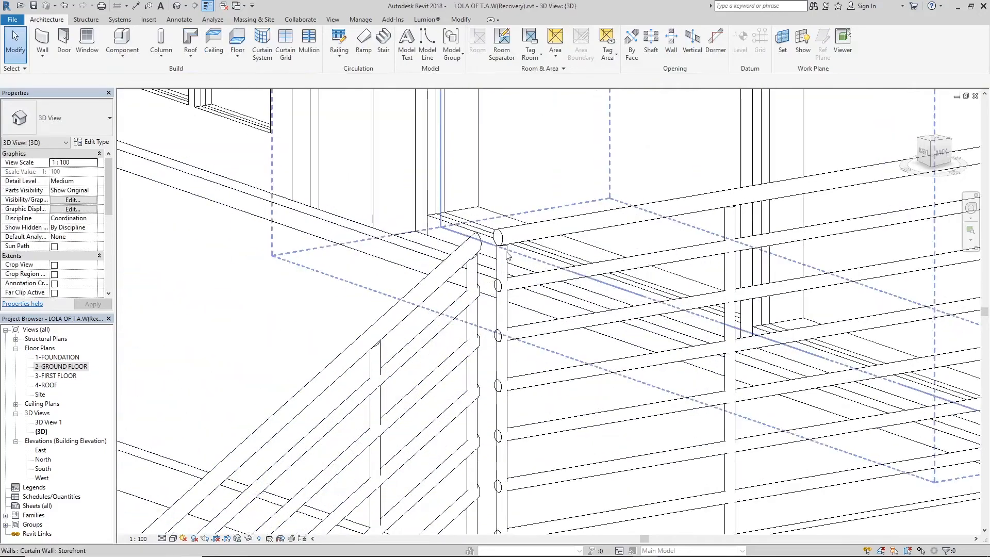
{"action": "scroll", "coordinate": [486, 246], "scroll_direction": "down", "scroll_amount": 3}
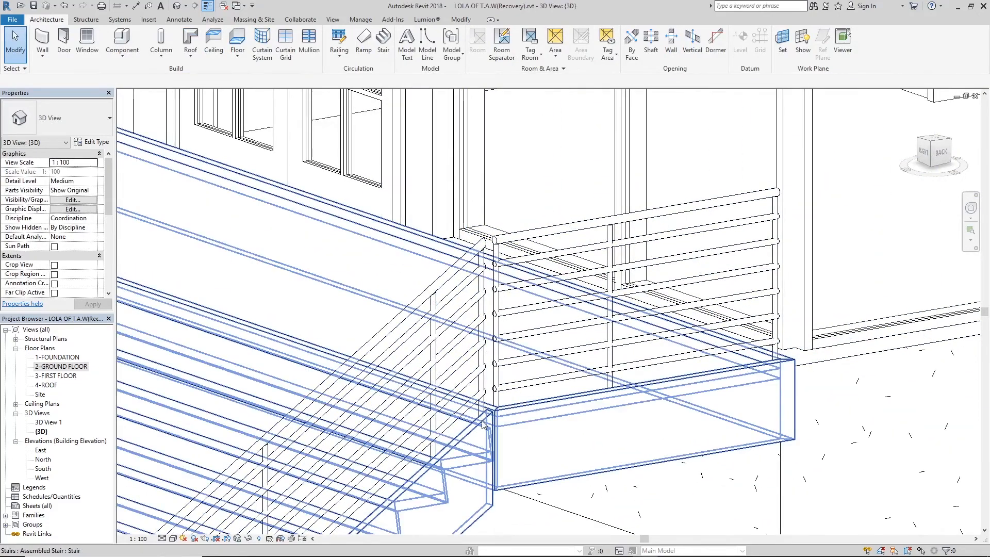
{"action": "scroll", "coordinate": [483, 342], "scroll_direction": "down", "scroll_amount": 3}
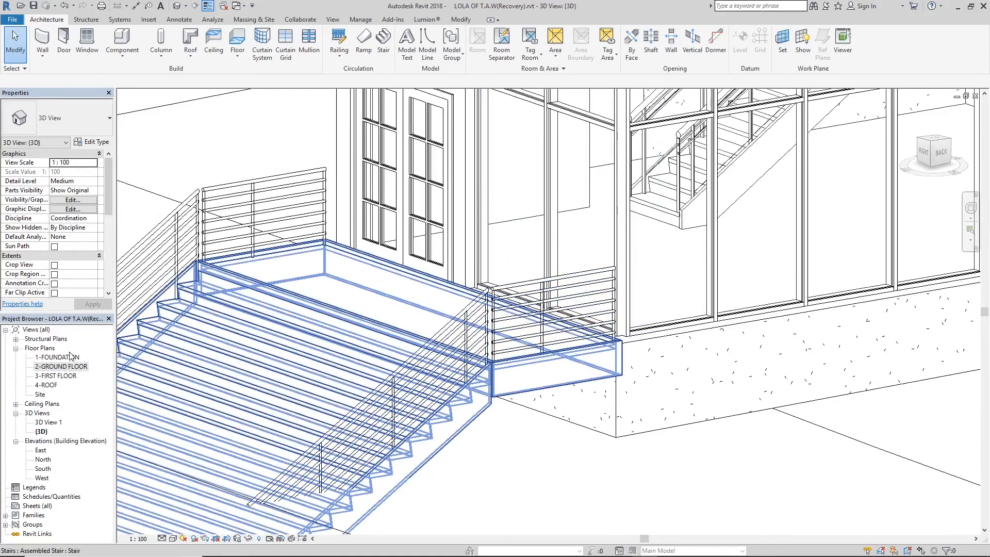
{"action": "double_click", "coordinate": [61, 367]}
{"action": "scroll", "coordinate": [567, 252], "scroll_direction": "up", "scroll_amount": 3}
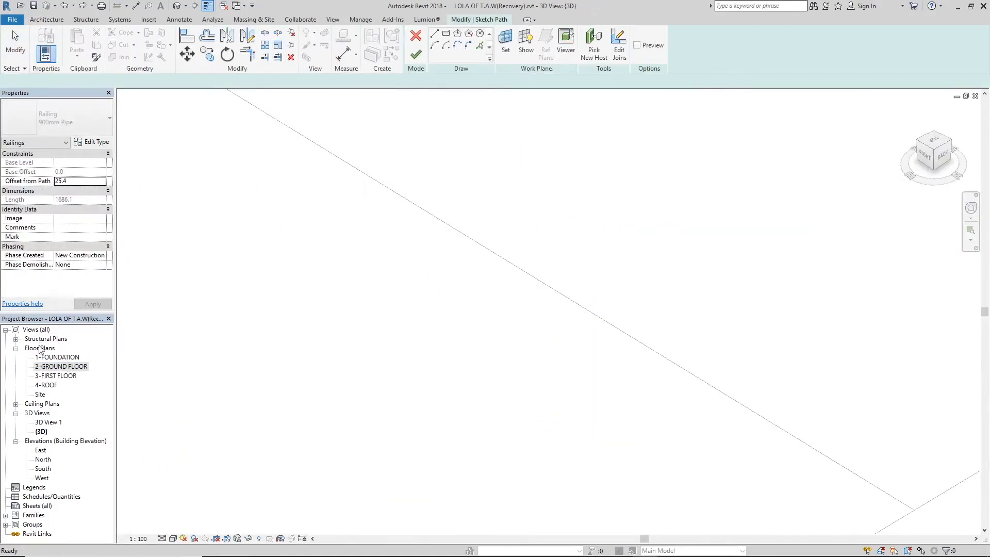
{"action": "double_click", "coordinate": [58, 369]}
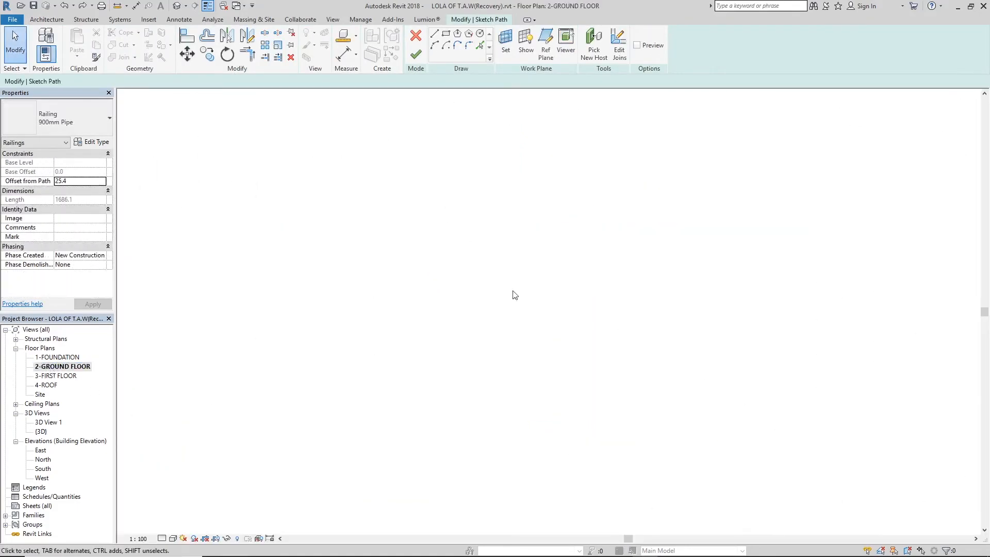
{"action": "scroll", "coordinate": [648, 261], "scroll_direction": "up", "scroll_amount": 1}
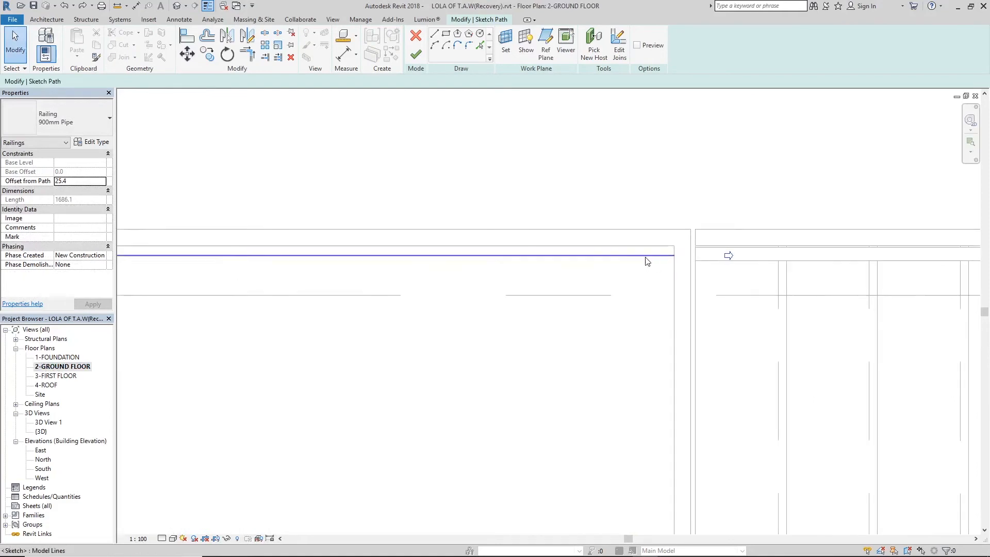
{"action": "left_click_drag", "start_coordinate": [672, 259], "coordinate": [704, 246]}
{"action": "left_click", "coordinate": [672, 246]}
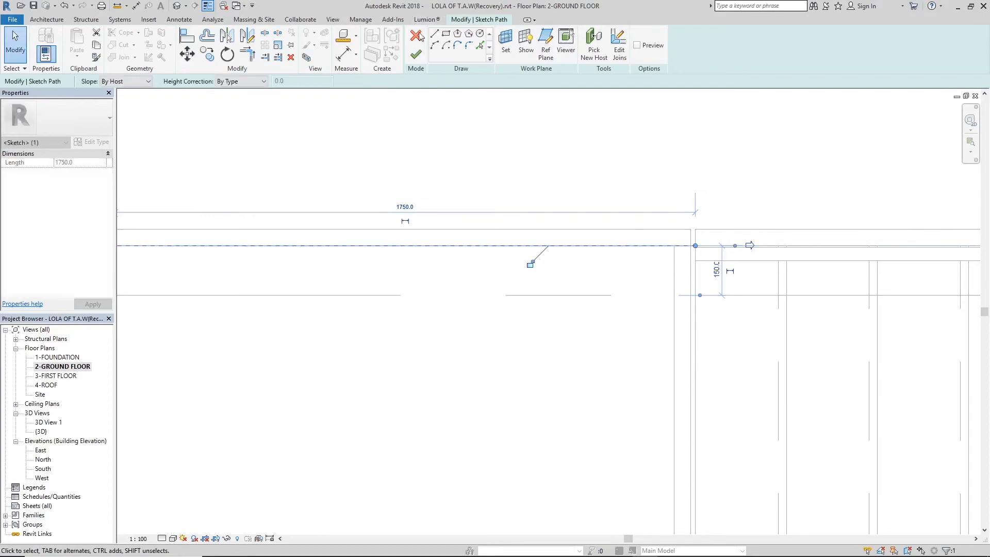
{"action": "left_click", "coordinate": [416, 53]}
Extend the south landing railing's path on the 2-GROUND FLOOR plan to the start of the stair run, 1750 mm long, and finish it
{"action": "double_click", "coordinate": [527, 267]}
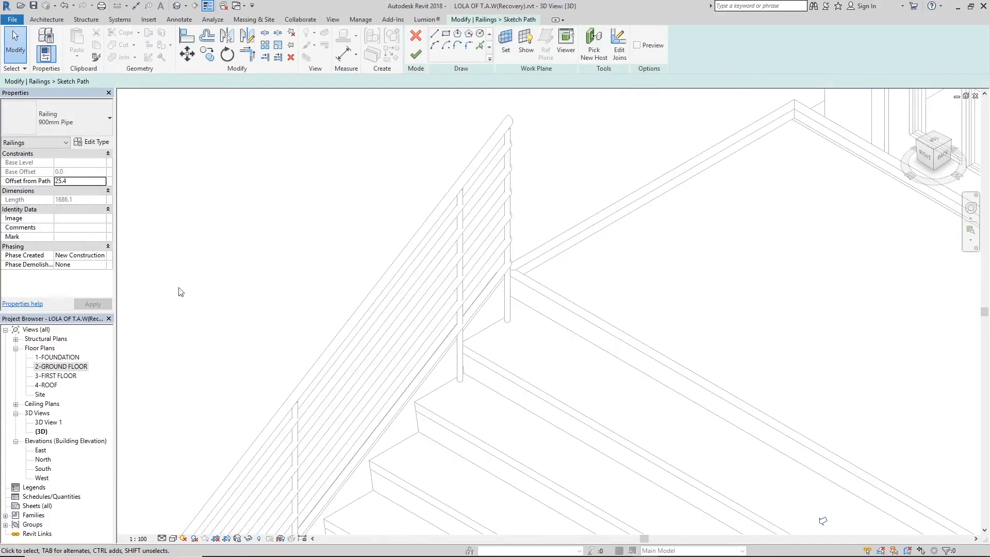
{"action": "double_click", "coordinate": [55, 368]}
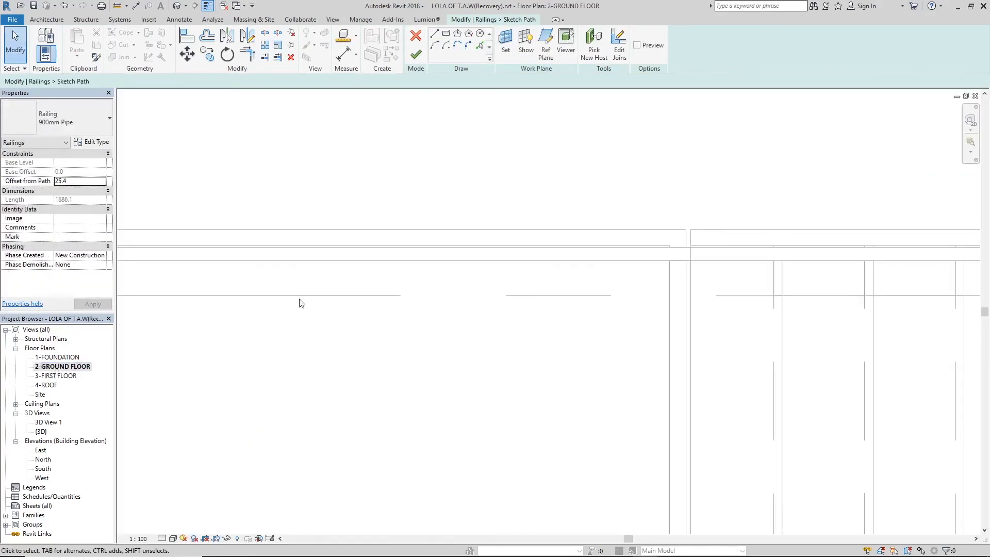
{"action": "scroll", "coordinate": [572, 338], "scroll_direction": "up", "scroll_amount": 5}
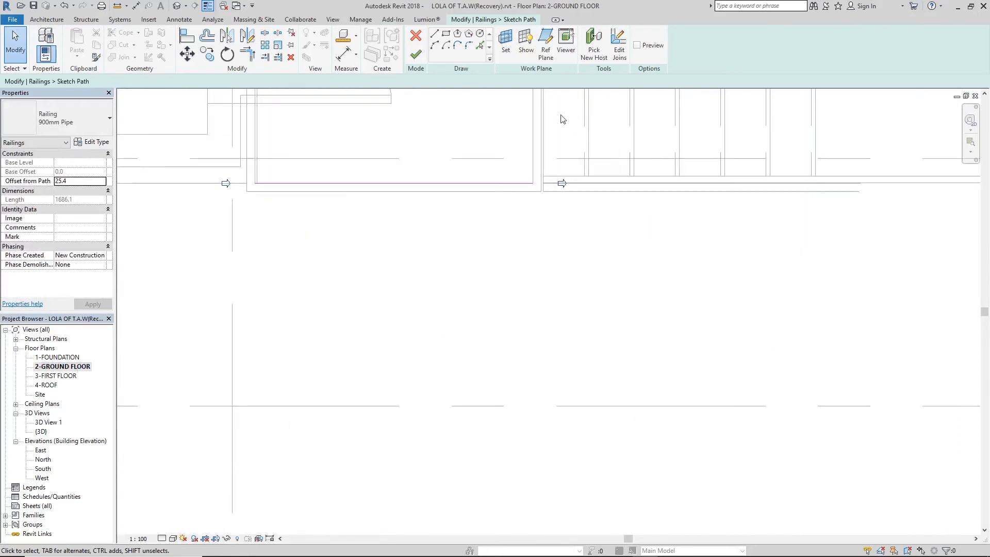
{"action": "left_click", "coordinate": [488, 253]}
{"action": "mouse_move", "coordinate": [505, 253]}
{"action": "left_mouse_down"}
{"action": "mouse_move", "coordinate": [542, 254]}
{"action": "mouse_move", "coordinate": [527, 254]}
{"action": "left_mouse_up"}
{"action": "left_click", "coordinate": [416, 54]}
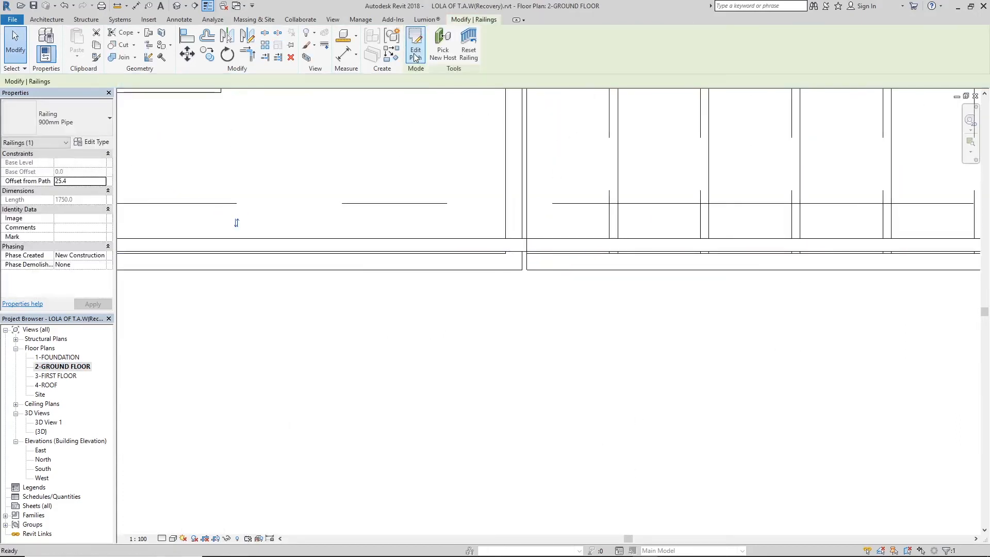
Examine the entrance stair's landing and run railings in the default 3D view and in 3D View 1
{"action": "left_click", "coordinate": [177, 5]}
{"action": "scroll", "coordinate": [516, 309], "scroll_direction": "down", "scroll_amount": 5}
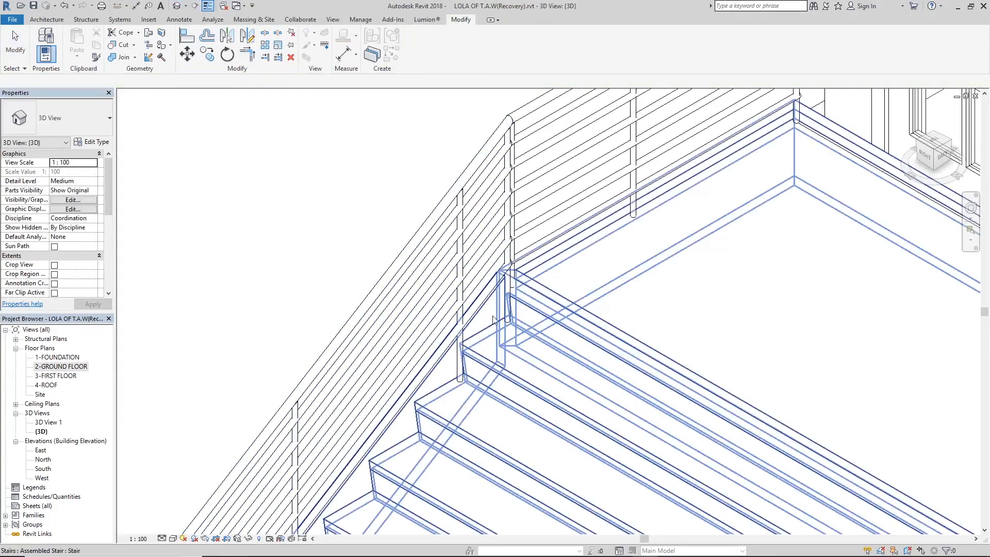
{"action": "scroll", "coordinate": [646, 356], "scroll_direction": "up", "scroll_amount": 3}
{"action": "scroll", "coordinate": [663, 196], "scroll_direction": "down", "scroll_amount": 3}
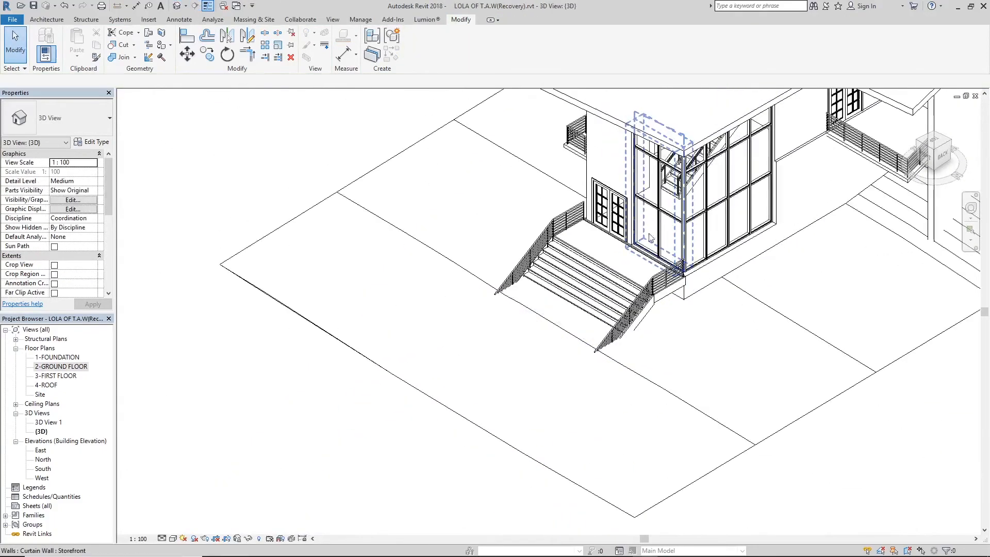
{"action": "middle_click_drag", "start_coordinate": [677, 268], "coordinate": [557, 151], "text": "shift"}
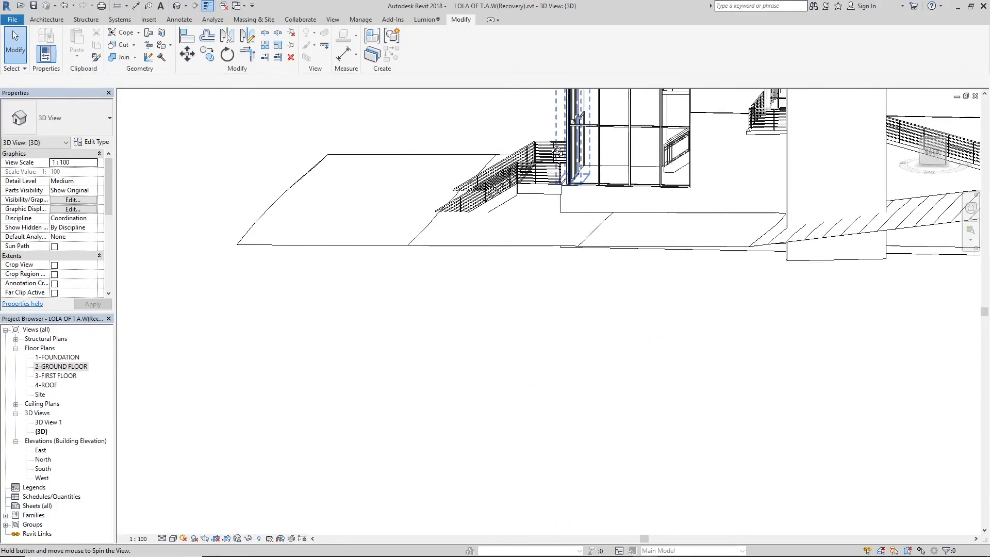
{"action": "double_click", "coordinate": [45, 422]}
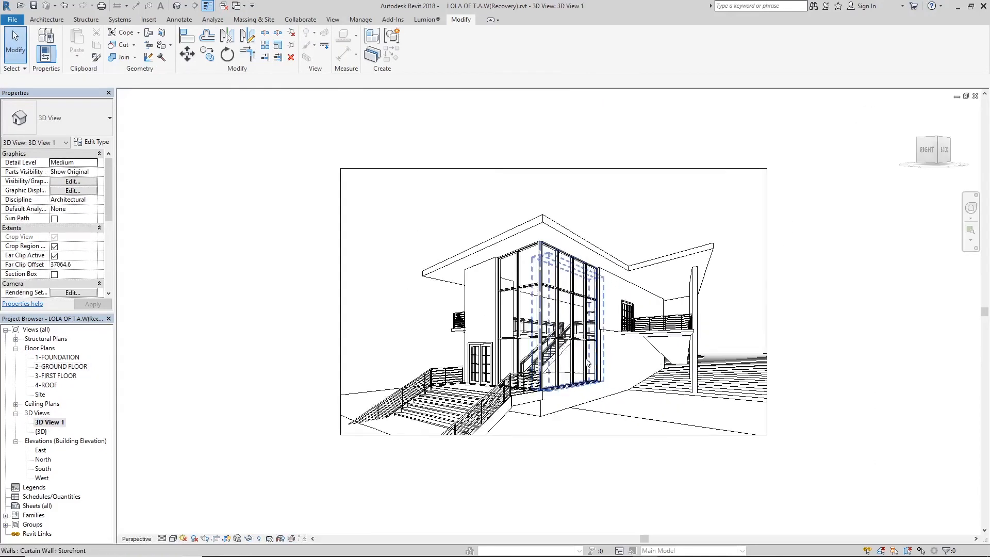
{"action": "scroll", "coordinate": [588, 364], "scroll_direction": "up", "scroll_amount": 2}
{"action": "left_click", "coordinate": [320, 415]}
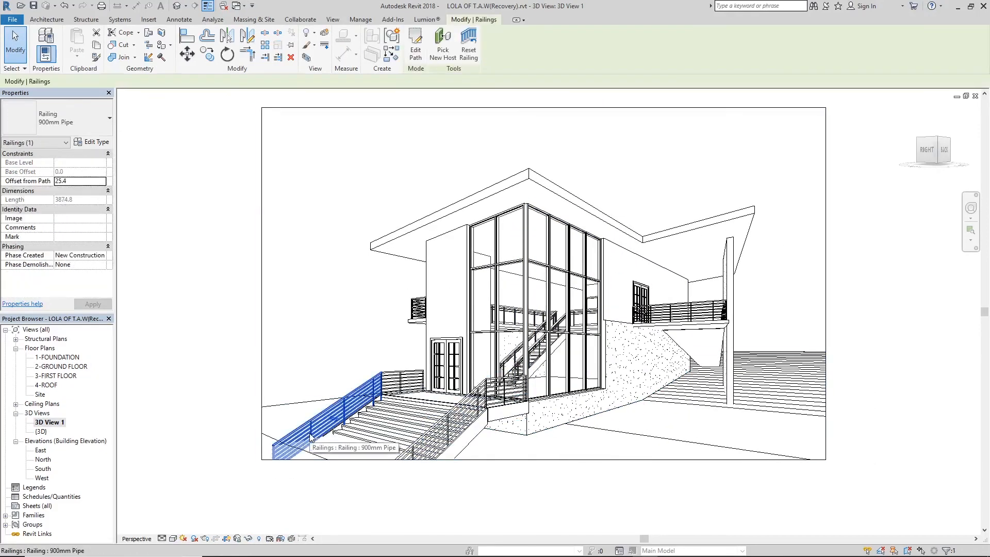
{"action": "left_click", "coordinate": [415, 54]}
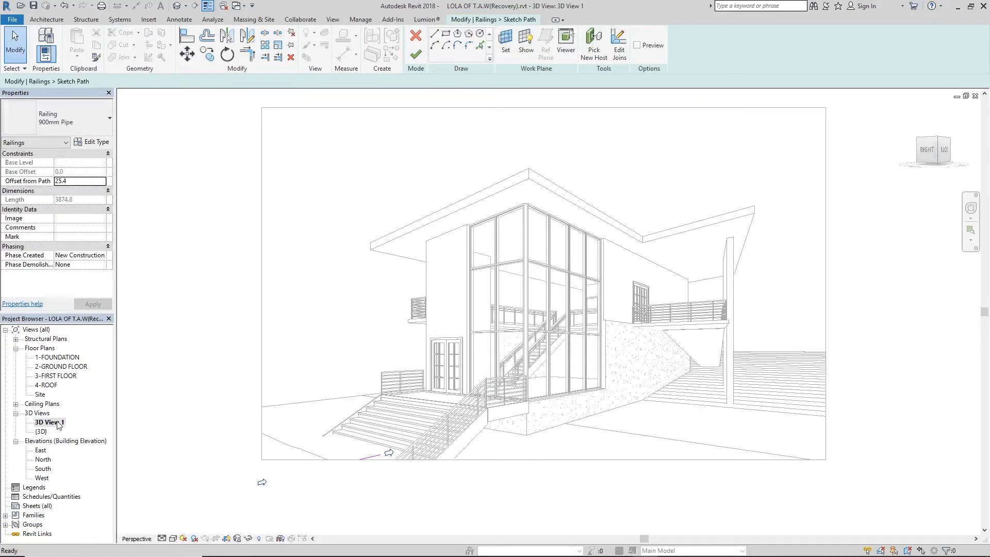
{"action": "scroll", "coordinate": [419, 347], "scroll_direction": "up", "scroll_amount": 2}
{"action": "middle_click_drag", "start_coordinate": [419, 347], "coordinate": [401, 124]}
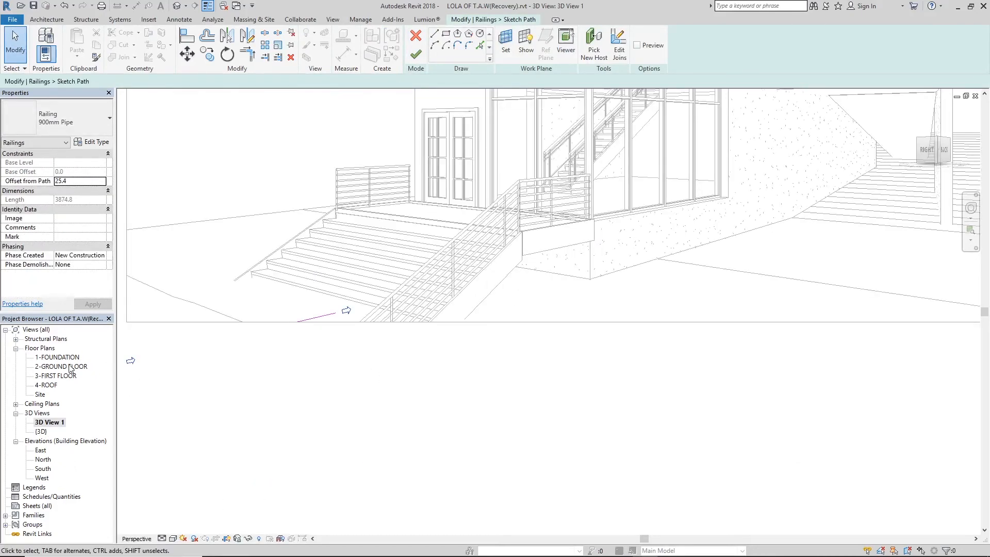
{"action": "left_click", "coordinate": [416, 37]}
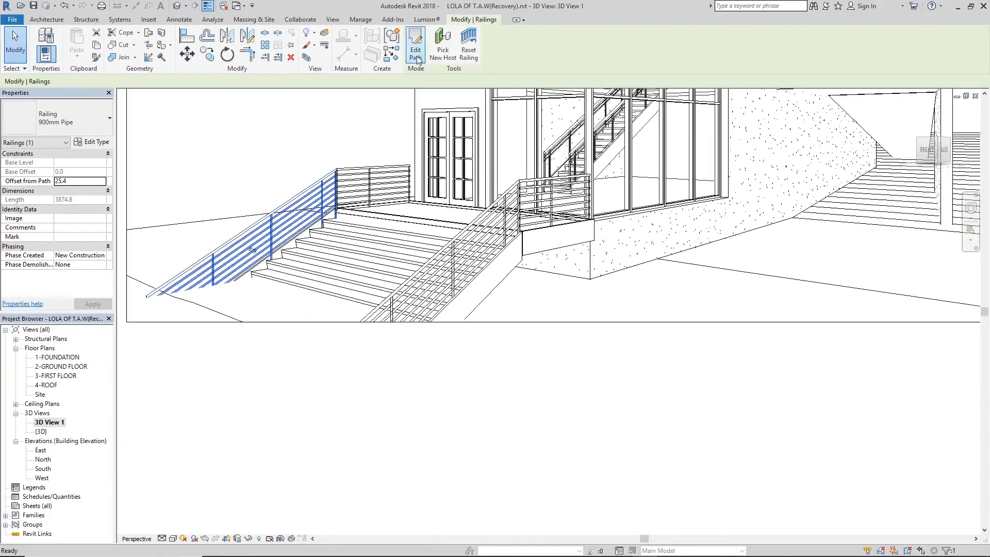
Edit the stair run's south railing path on the 2-GROUND FLOOR plan, shortening it to 1650 mm from the landing, and finish the path
{"action": "left_click", "coordinate": [416, 52]}
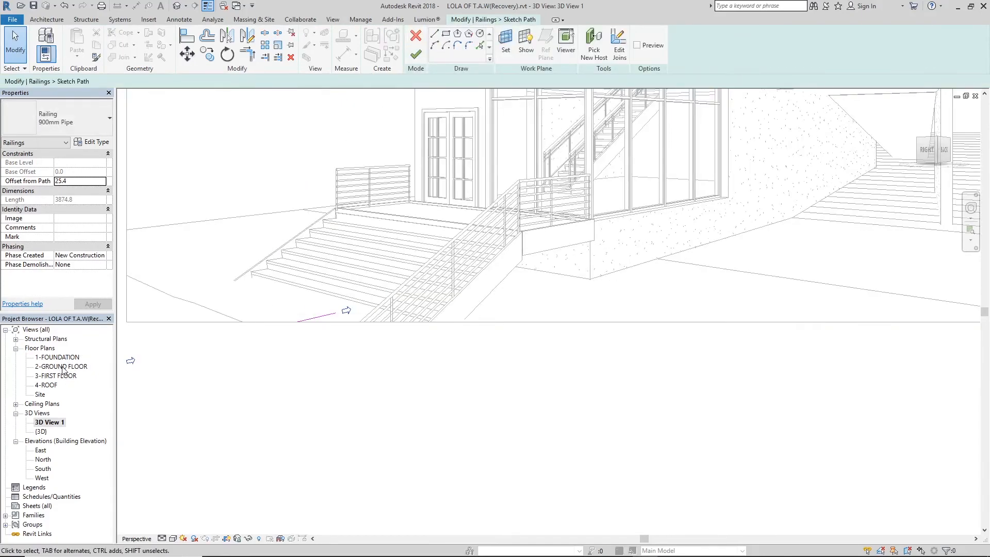
{"action": "double_click", "coordinate": [62, 366]}
{"action": "scroll", "coordinate": [479, 276], "scroll_direction": "down", "scroll_amount": 8}
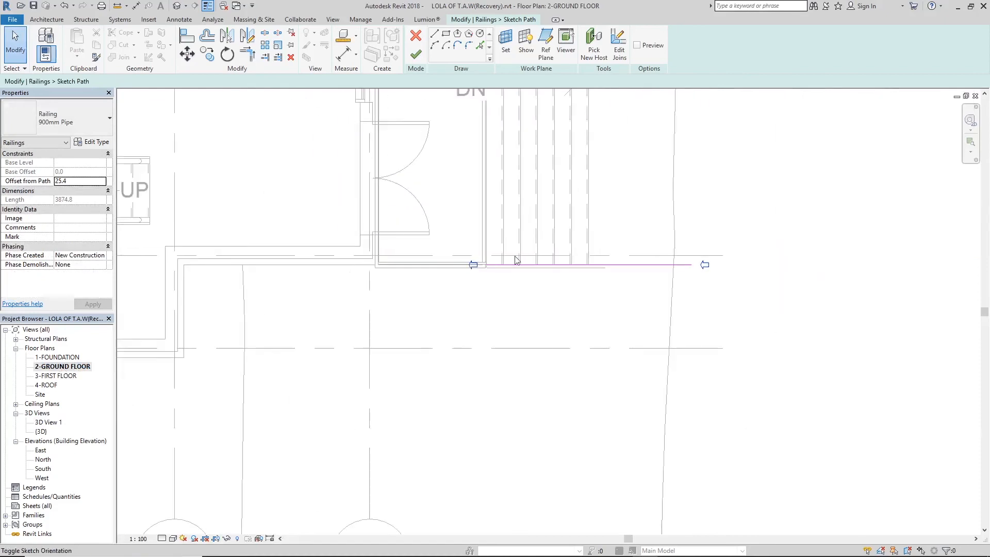
{"action": "scroll", "coordinate": [593, 258], "scroll_direction": "up", "scroll_amount": 3}
{"action": "left_click", "coordinate": [765, 281]}
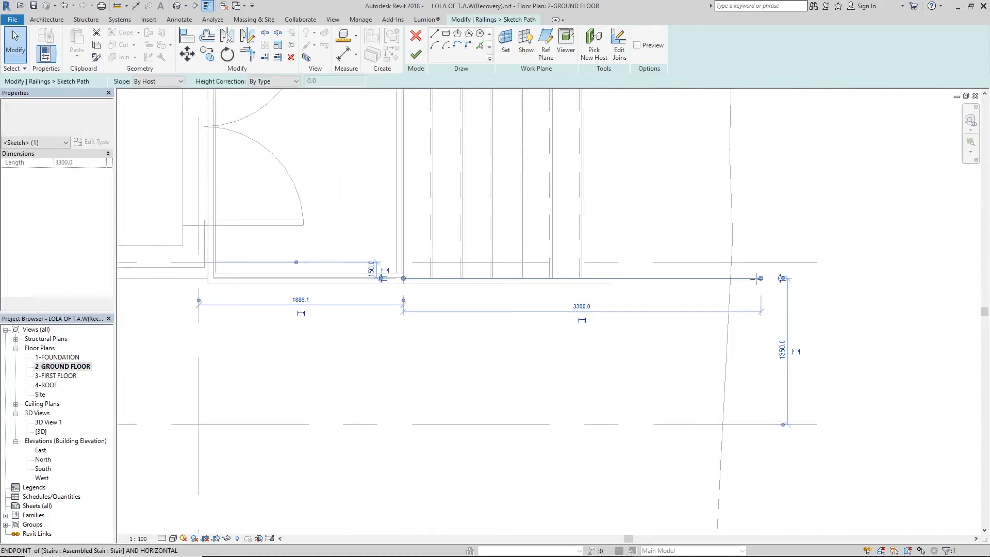
{"action": "left_click_drag", "start_coordinate": [763, 279], "coordinate": [582, 281]}
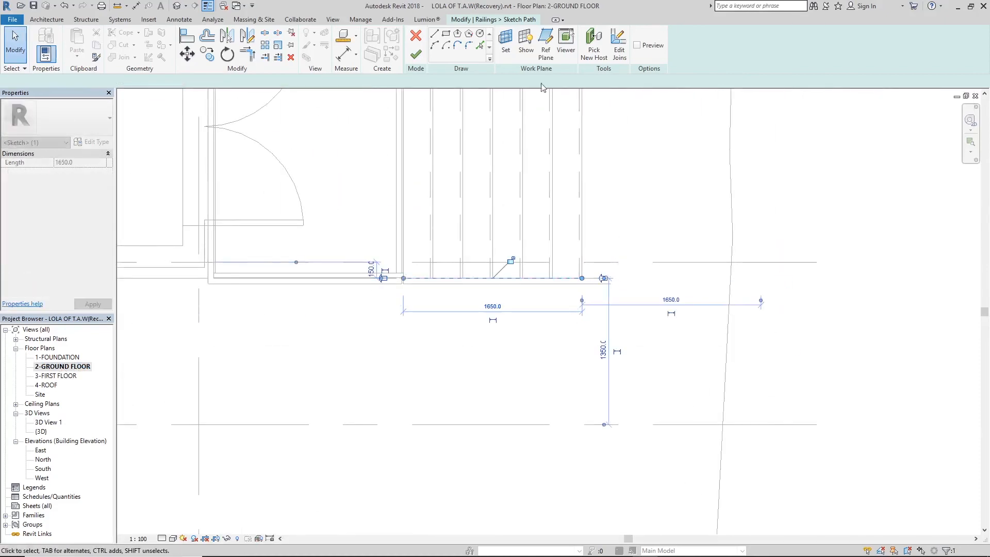
{"action": "left_click", "coordinate": [416, 54]}
Shorten the stair run's north railing path to 1650 mm from the landing and finish the path
{"action": "scroll", "coordinate": [663, 387], "scroll_direction": "down", "scroll_amount": 4}
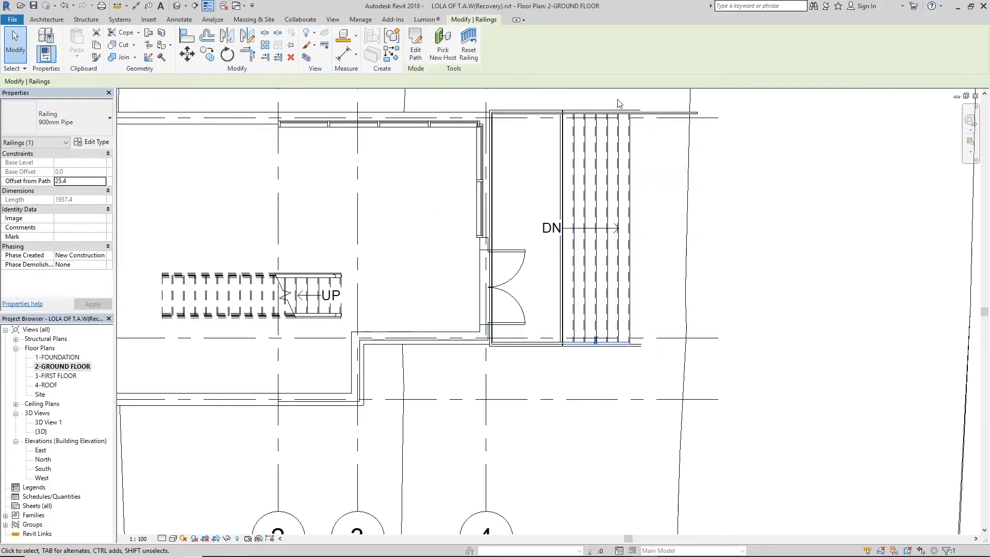
{"action": "scroll", "coordinate": [642, 118], "scroll_direction": "up", "scroll_amount": 2}
{"action": "left_click", "coordinate": [671, 116]}
{"action": "scroll", "coordinate": [683, 118], "scroll_direction": "up", "scroll_amount": 4}
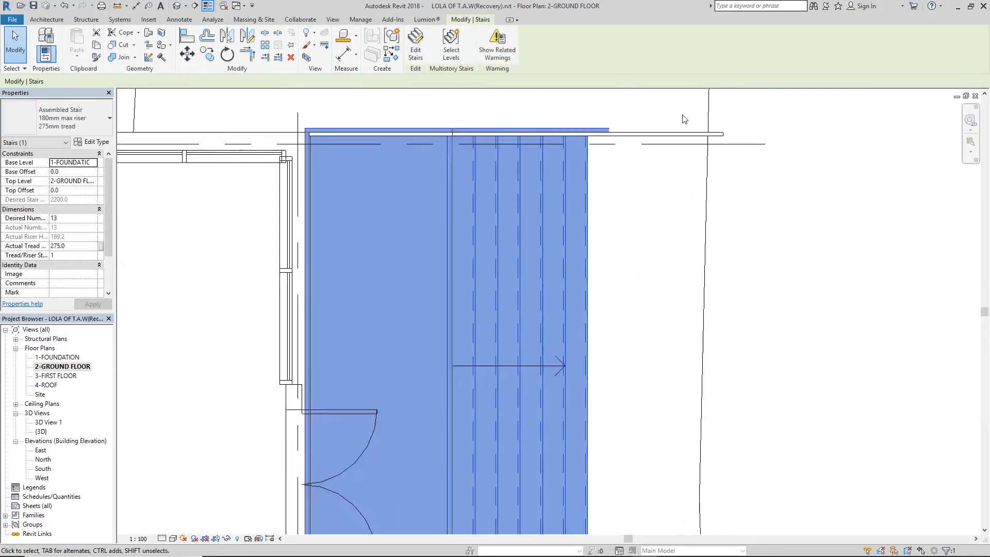
{"action": "left_click", "coordinate": [686, 121]}
{"action": "double_click", "coordinate": [742, 149]}
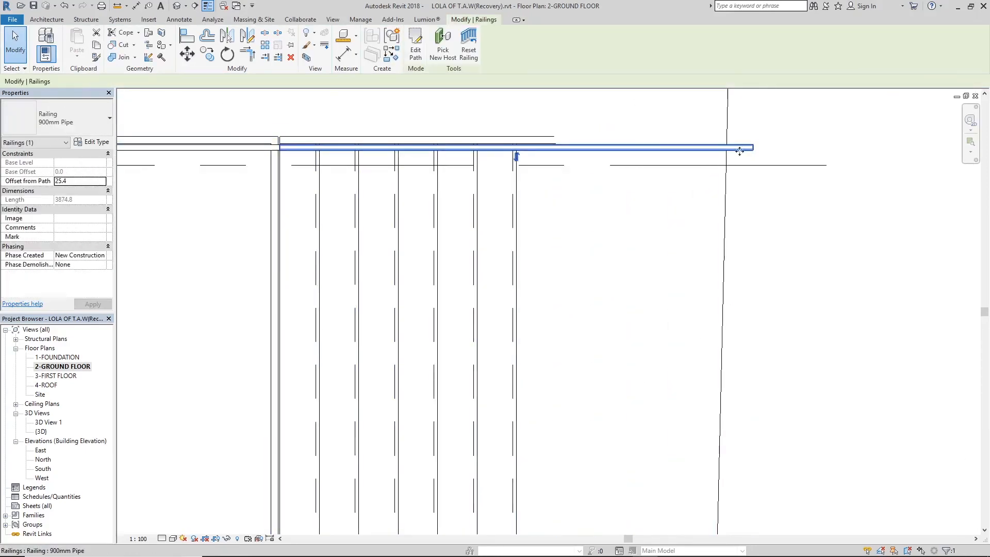
{"action": "left_click", "coordinate": [753, 145]}
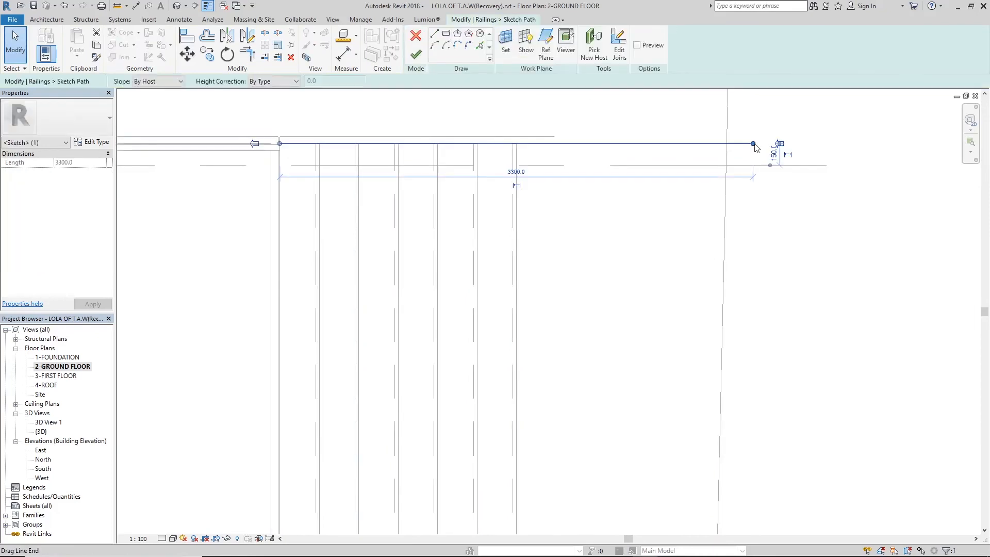
{"action": "left_click_drag", "start_coordinate": [753, 145], "coordinate": [516, 143]}
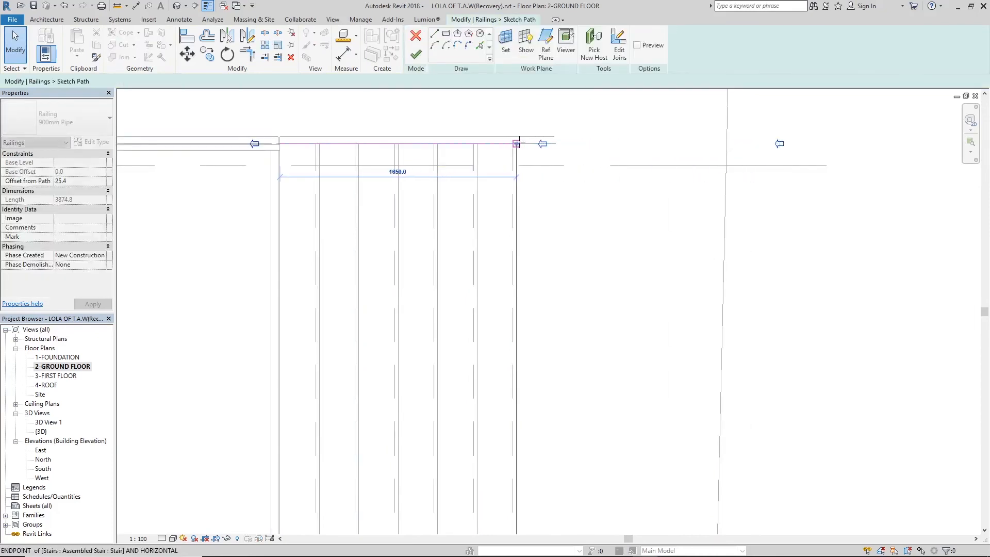
{"action": "left_click", "coordinate": [416, 54]}
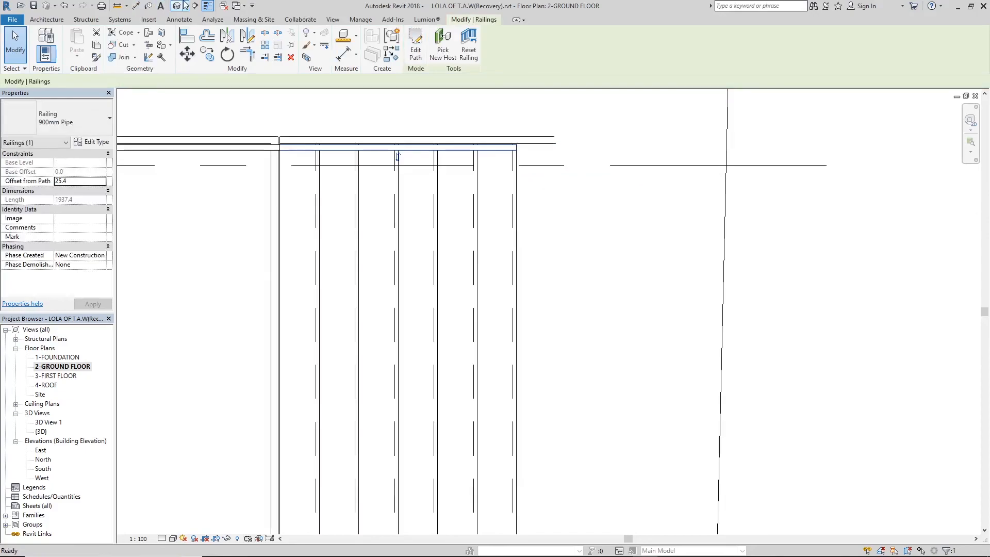
Examine the entrance stair's shortened side railings in the default 3D view and in 3D View 1
{"action": "left_click", "coordinate": [176, 5]}
{"action": "scroll", "coordinate": [443, 217], "scroll_direction": "up", "scroll_amount": 3}
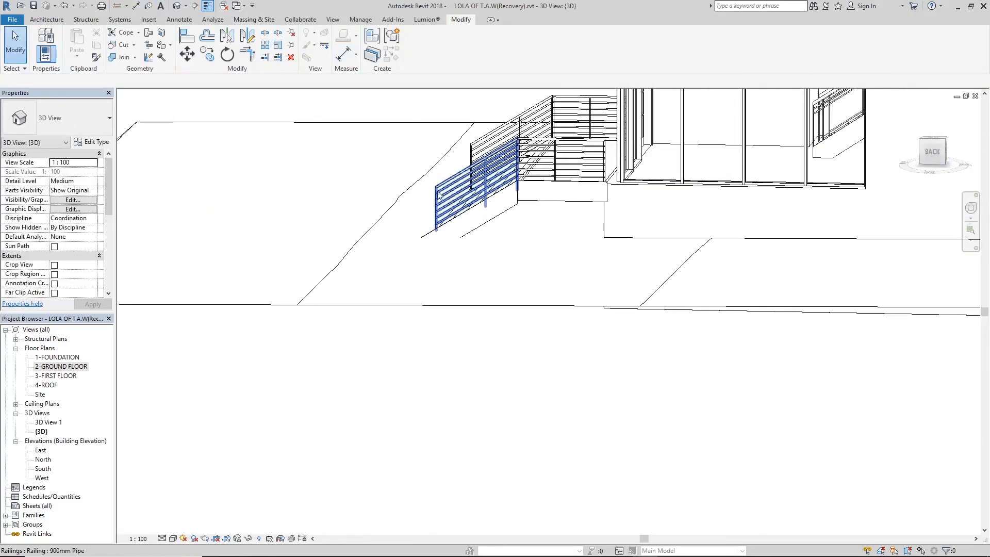
{"action": "middle_click_drag", "start_coordinate": [444, 216], "coordinate": [464, 413], "text": "shift"}
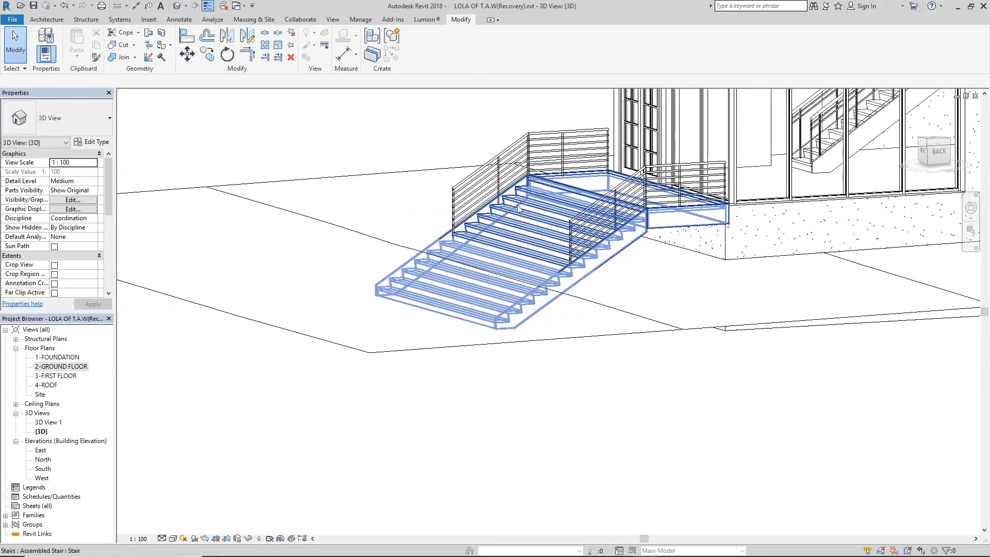
{"action": "scroll", "coordinate": [466, 430], "scroll_direction": "down", "scroll_amount": 5}
{"action": "scroll", "coordinate": [553, 401], "scroll_direction": "up", "scroll_amount": 3}
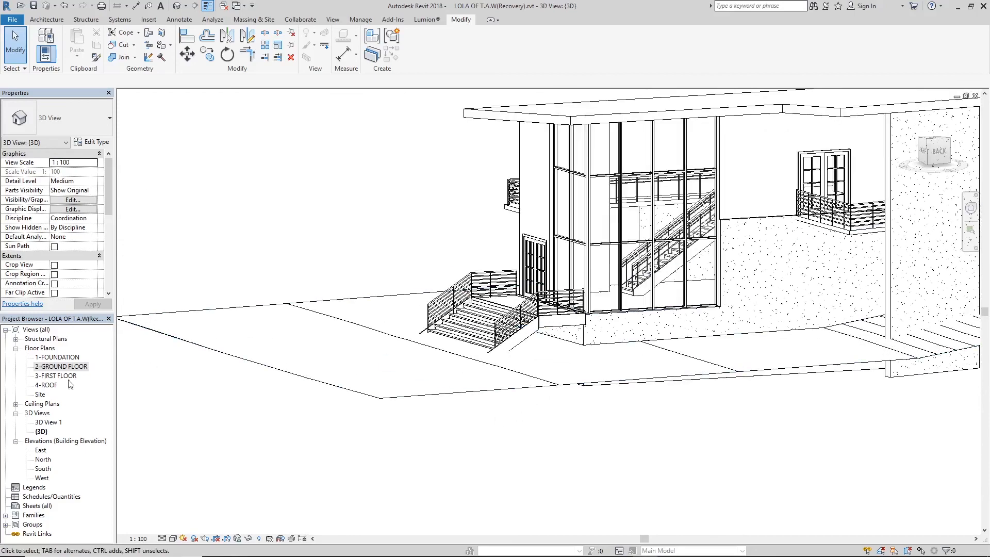
{"action": "double_click", "coordinate": [51, 423]}
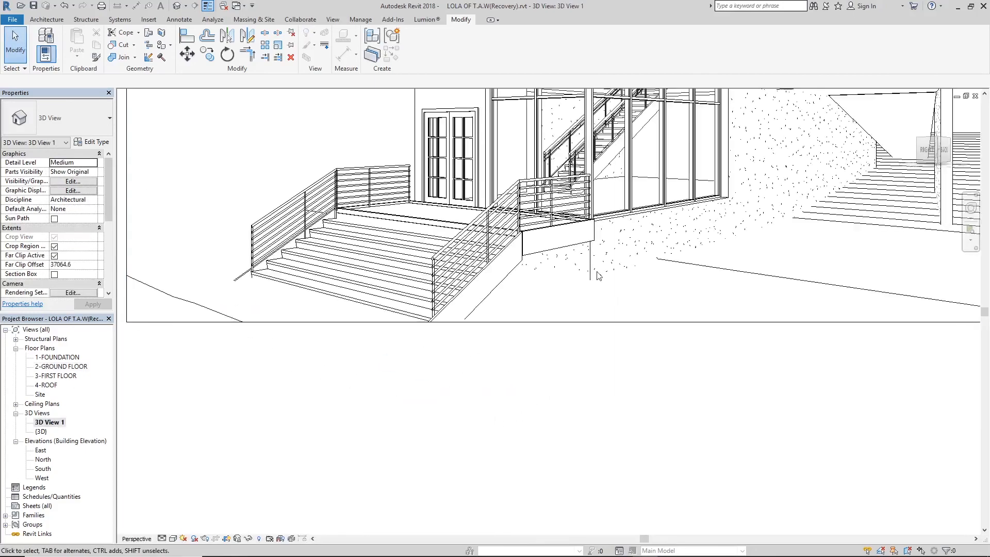
{"action": "scroll", "coordinate": [511, 371], "scroll_direction": "down", "scroll_amount": 4}
{"action": "scroll", "coordinate": [746, 391], "scroll_direction": "up", "scroll_amount": 2}
{"action": "scroll", "coordinate": [547, 310], "scroll_direction": "up", "scroll_amount": 2}
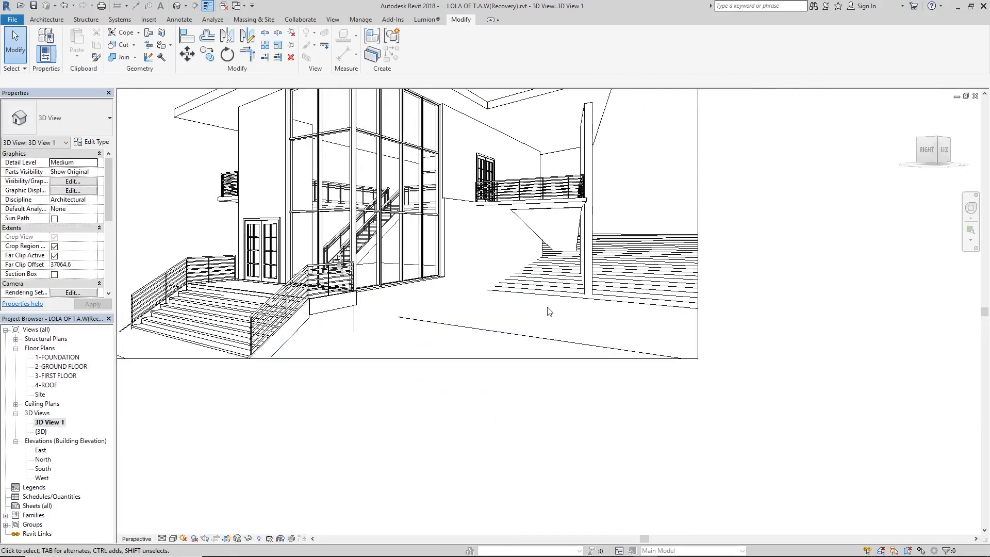
{"action": "mouse_move", "coordinate": [603, 339]}
{"action": "middle_mouse_down"}
{"action": "mouse_move", "coordinate": [726, 380]}
{"action": "mouse_move", "coordinate": [745, 417]}
{"action": "mouse_move", "coordinate": [745, 391]}
{"action": "middle_mouse_up"}
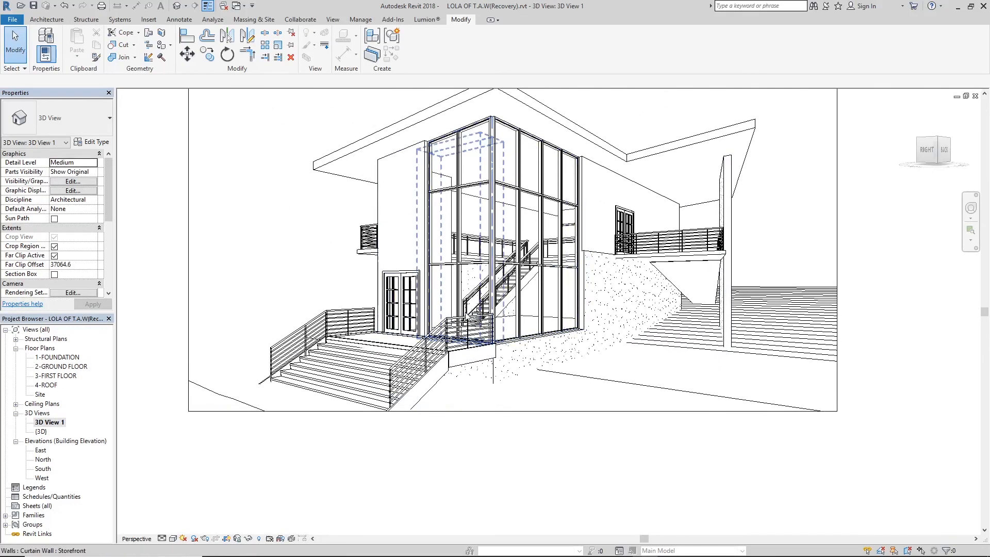
Review the whole house model in the default 3D view and reopen 3D View 1
{"action": "scroll", "coordinate": [463, 314], "scroll_direction": "down", "scroll_amount": 5}
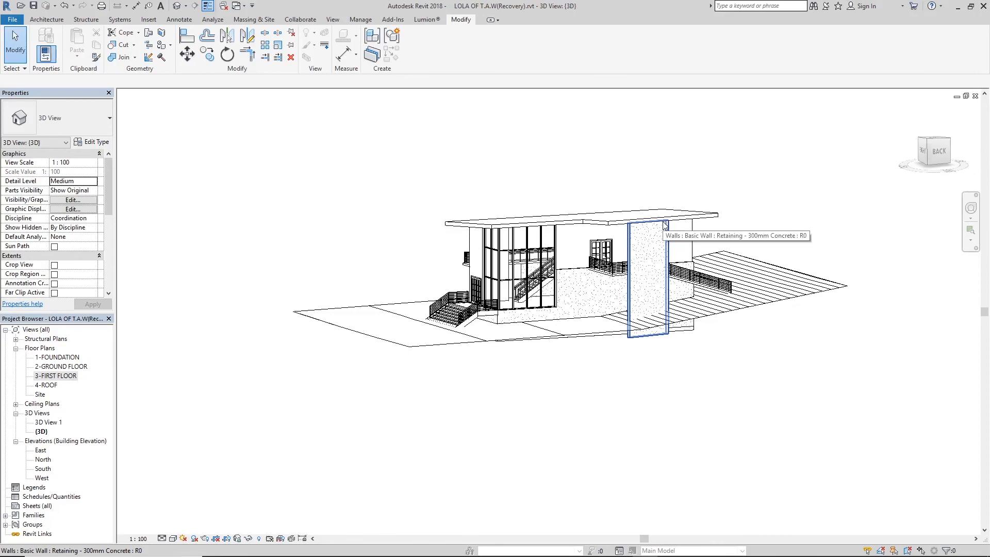
{"action": "scroll", "coordinate": [666, 226], "scroll_direction": "up", "scroll_amount": 5}
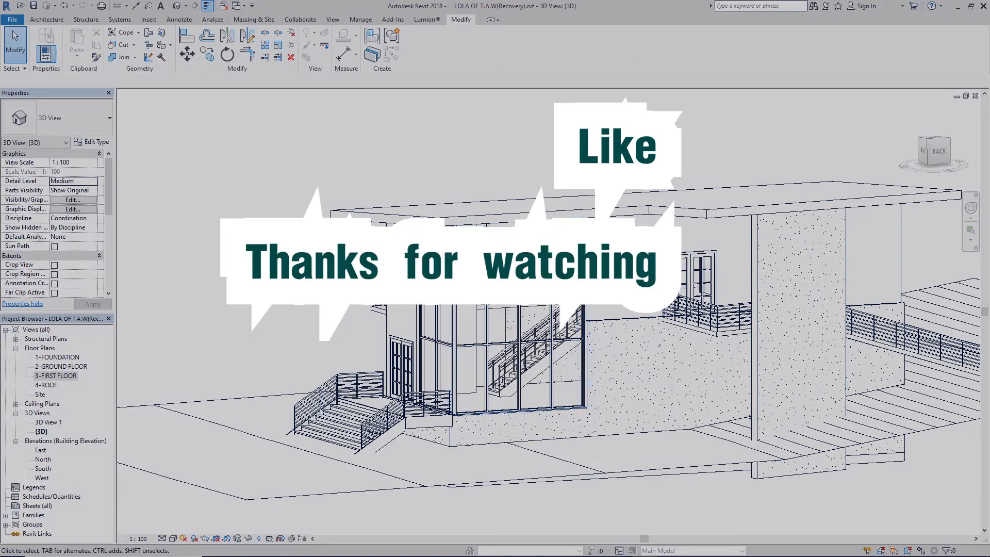
{"action": "scroll", "coordinate": [552, 194], "scroll_direction": "down", "scroll_amount": 6}
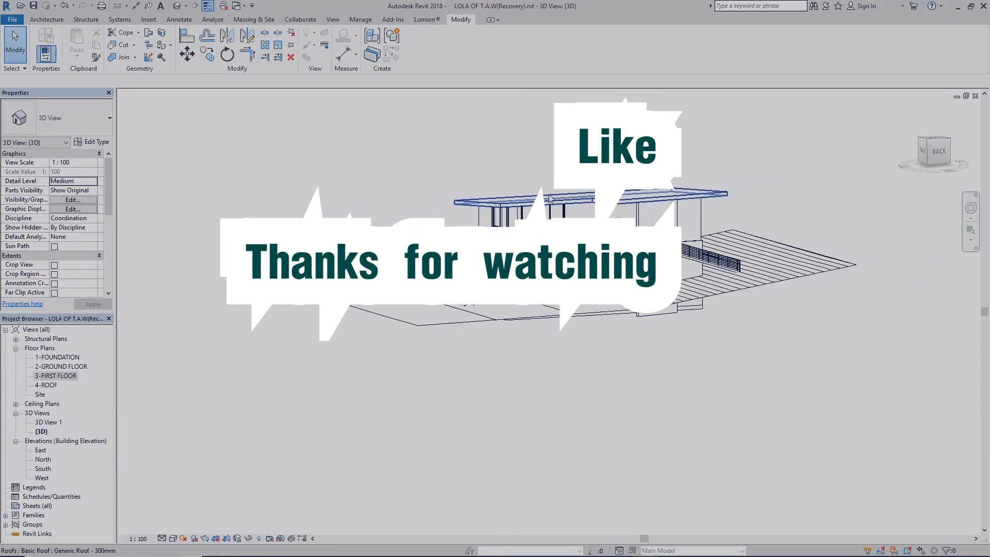
{"action": "scroll", "coordinate": [551, 195], "scroll_direction": "up", "scroll_amount": 5}
{"action": "double_click", "coordinate": [47, 423]}
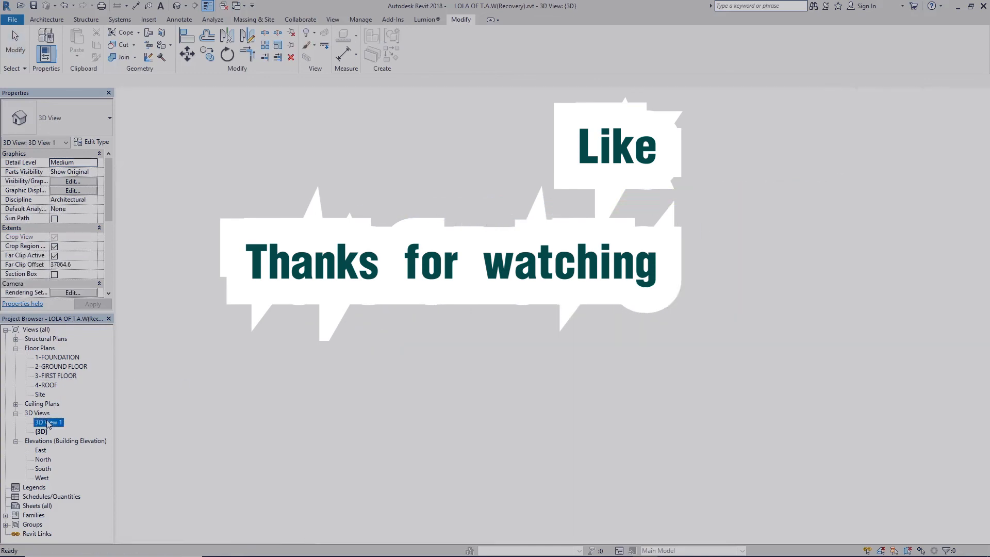